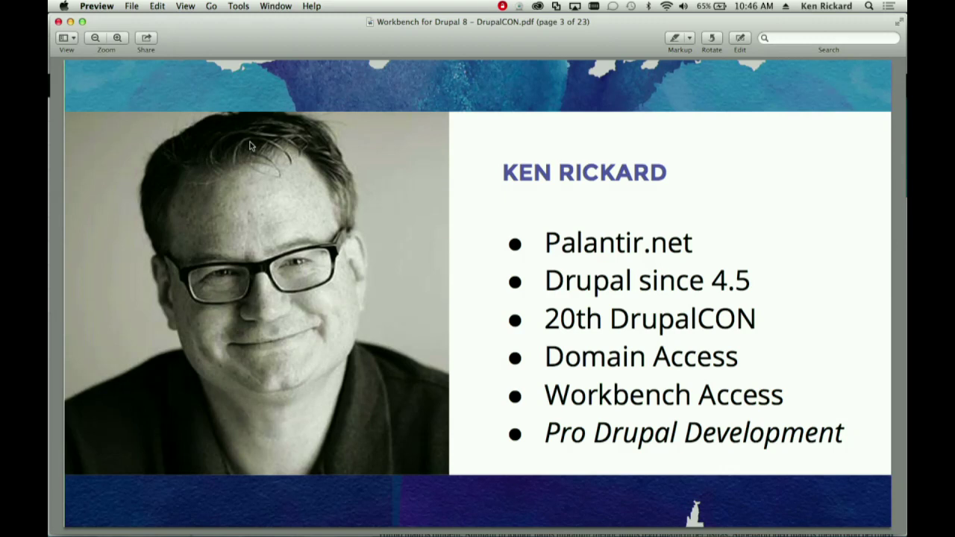
Page through the Workbench for Drupal 8 slides, from Agenda past the common challenges and approval workflow slides to the Demo slide.
key("Down")
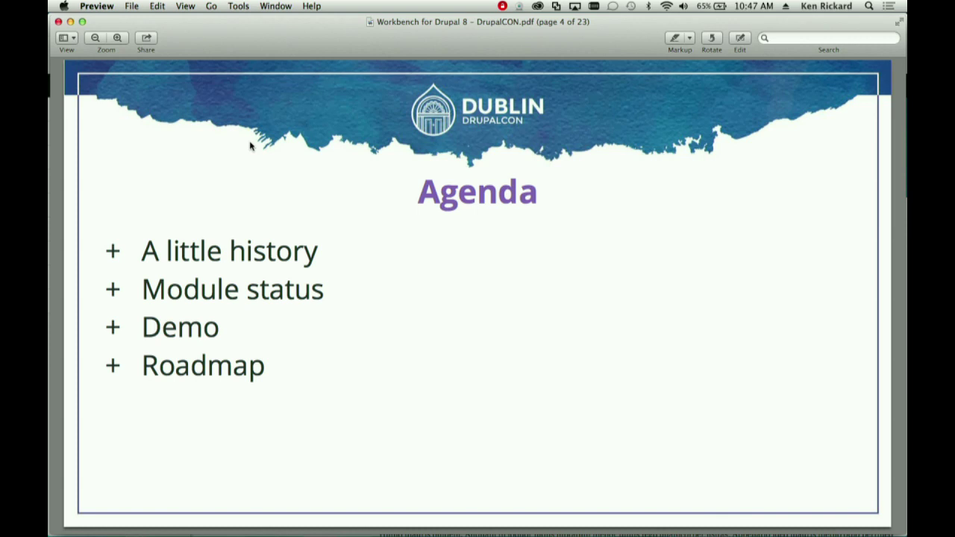
key("Right")
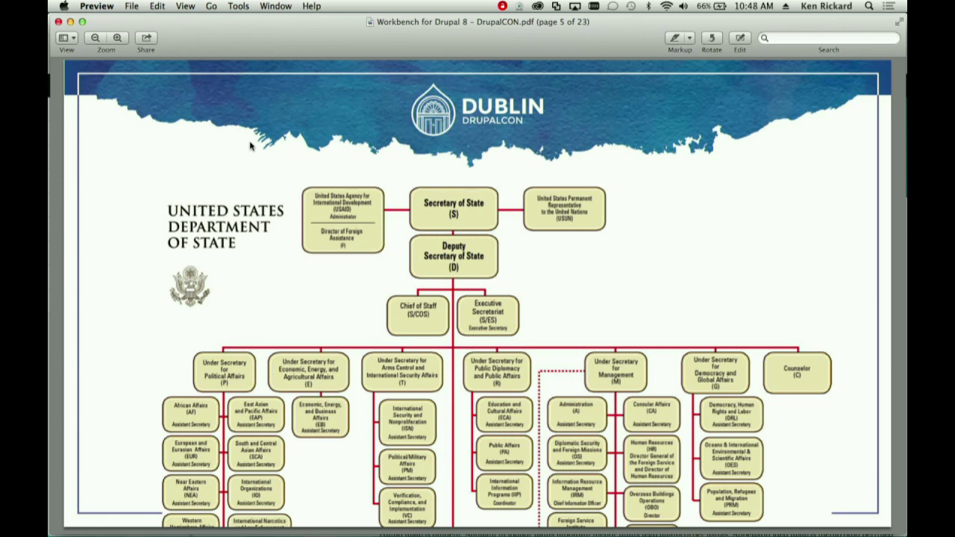
key("Down")
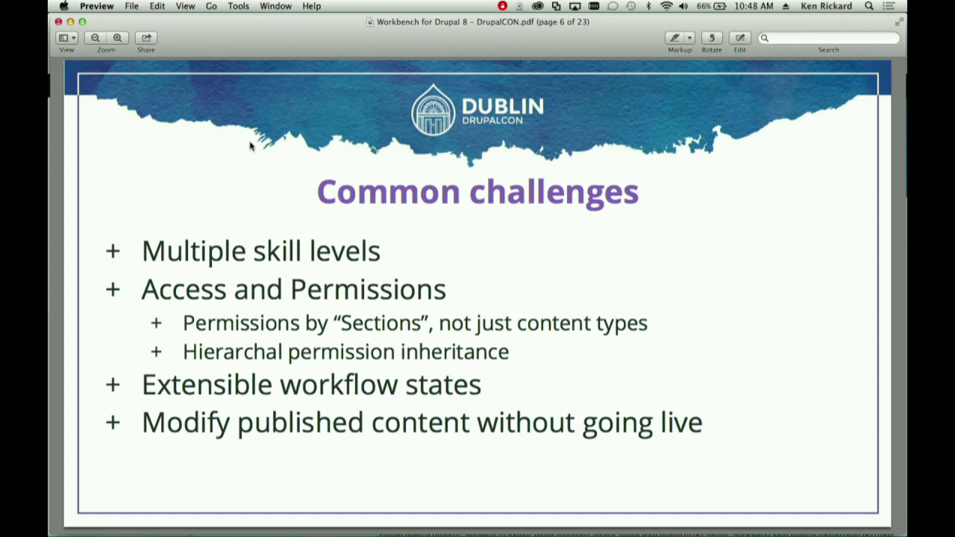
key("Right")
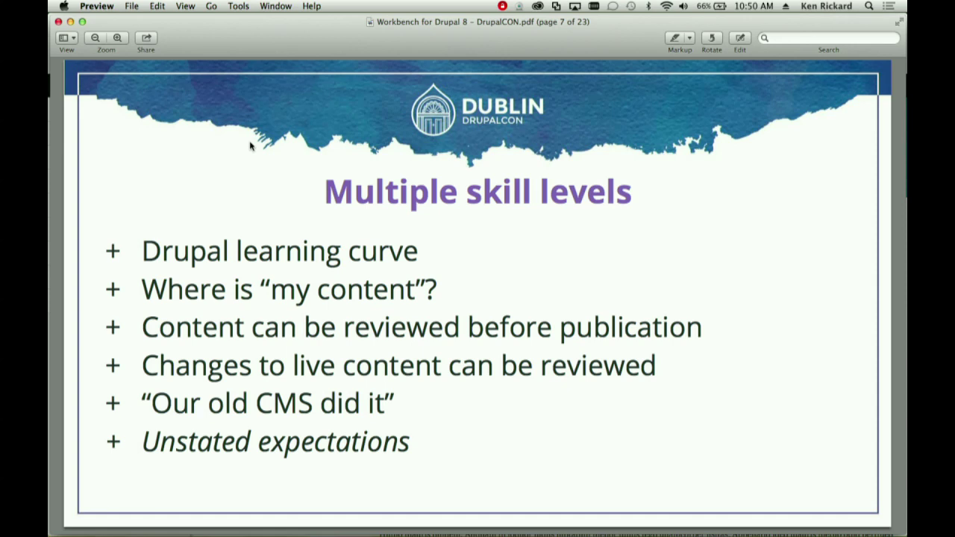
key("Right")
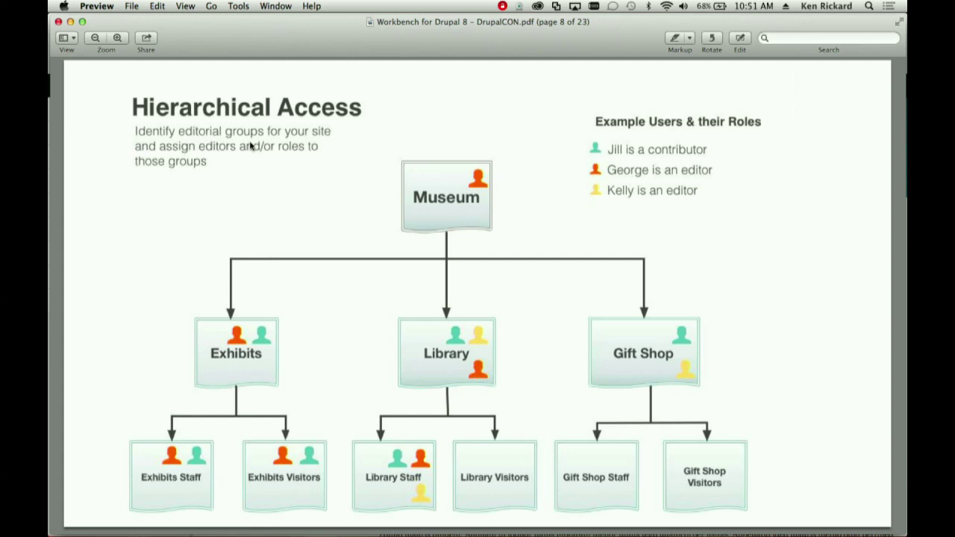
key("Right")
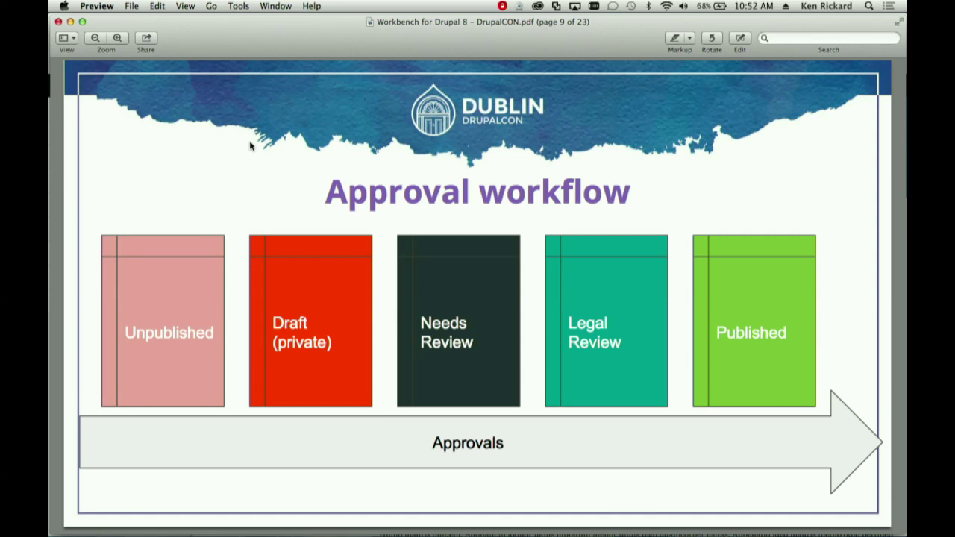
key("Page_Down")
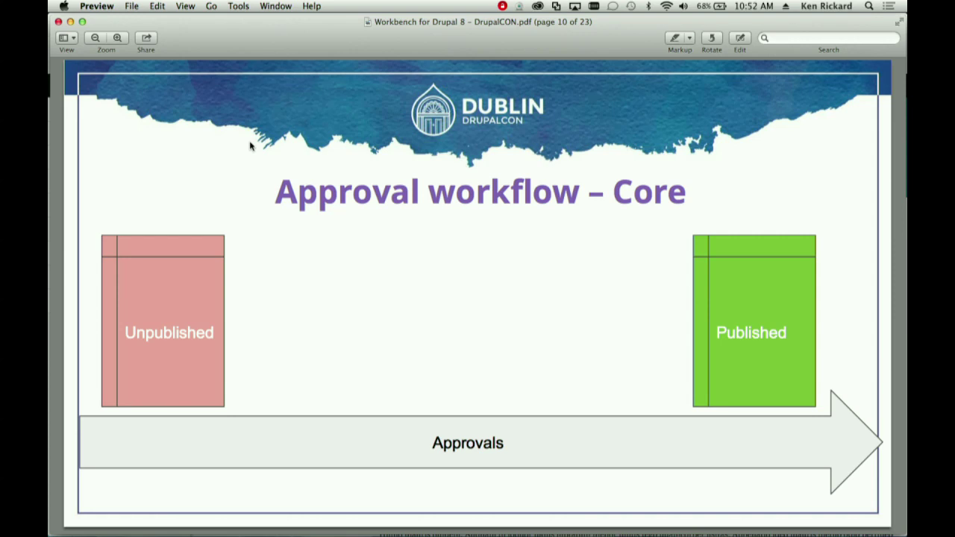
key("Page_Up")
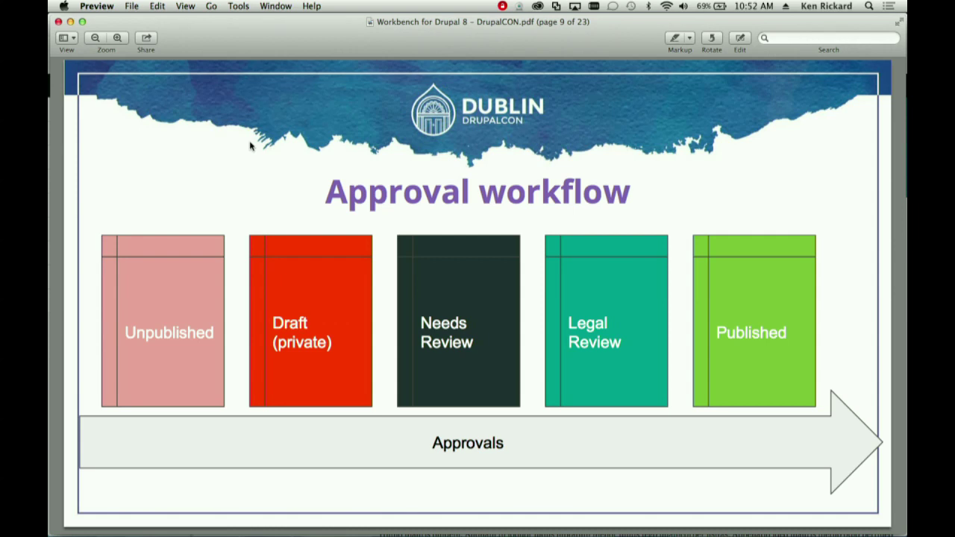
key("Down")
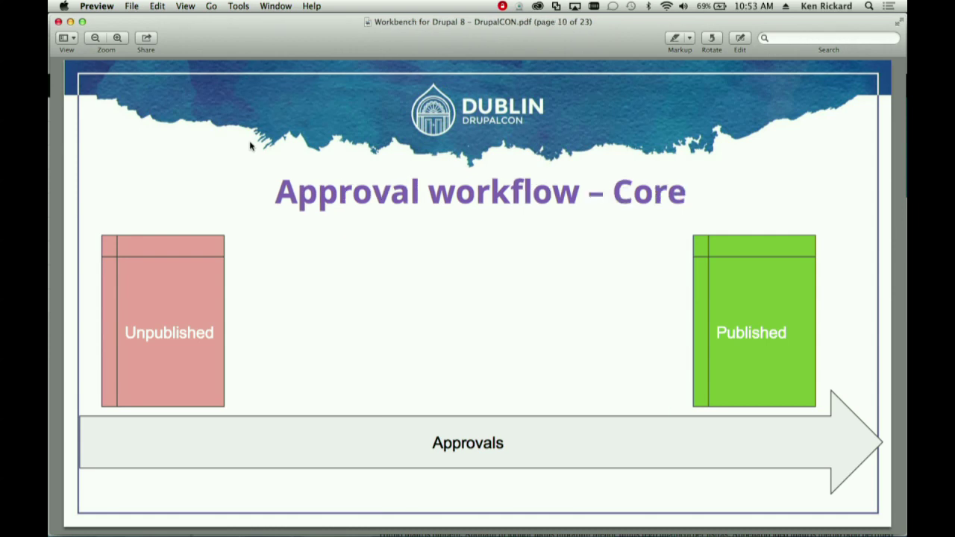
key("Down")
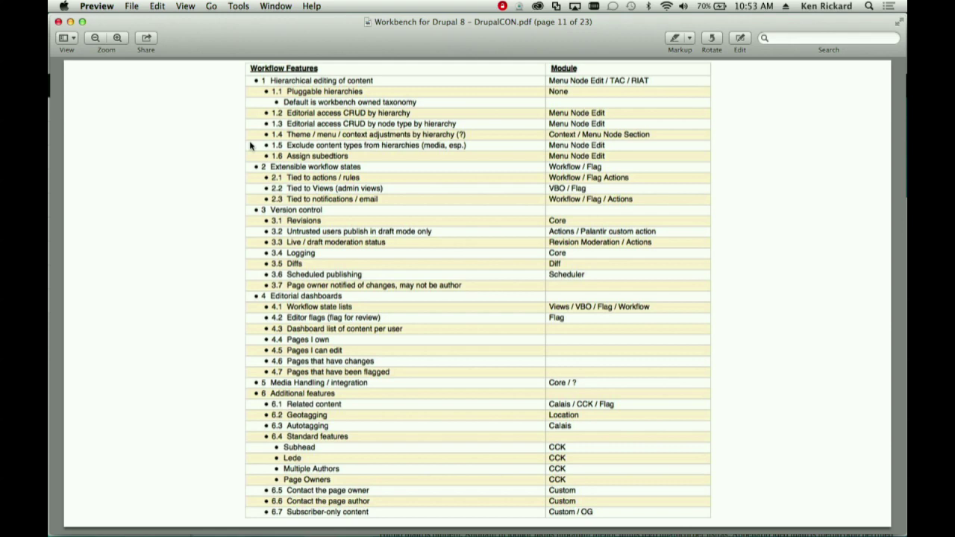
key("Page_Down")
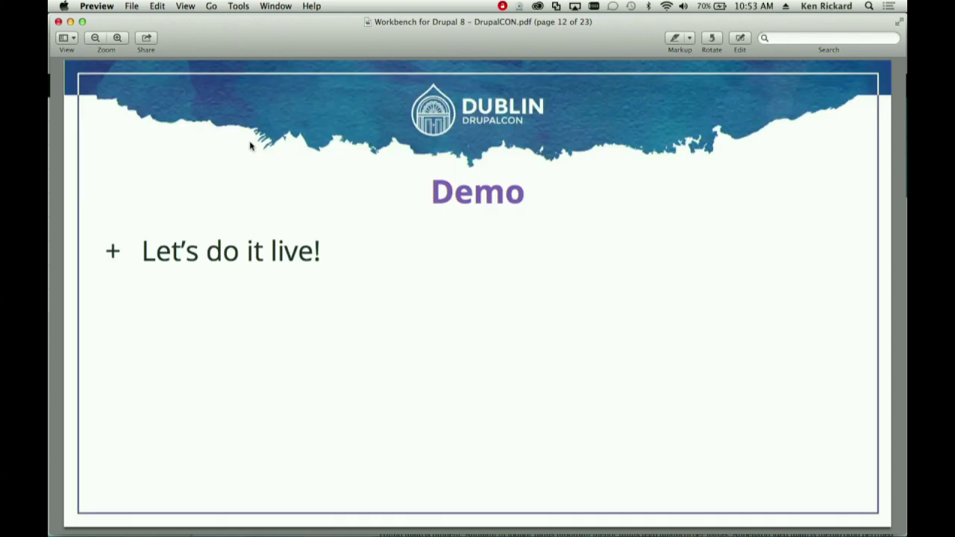
Switch to Firefox and open the Hello Dublin article from the Drupal 8 site's home page.
key("super+Tab")
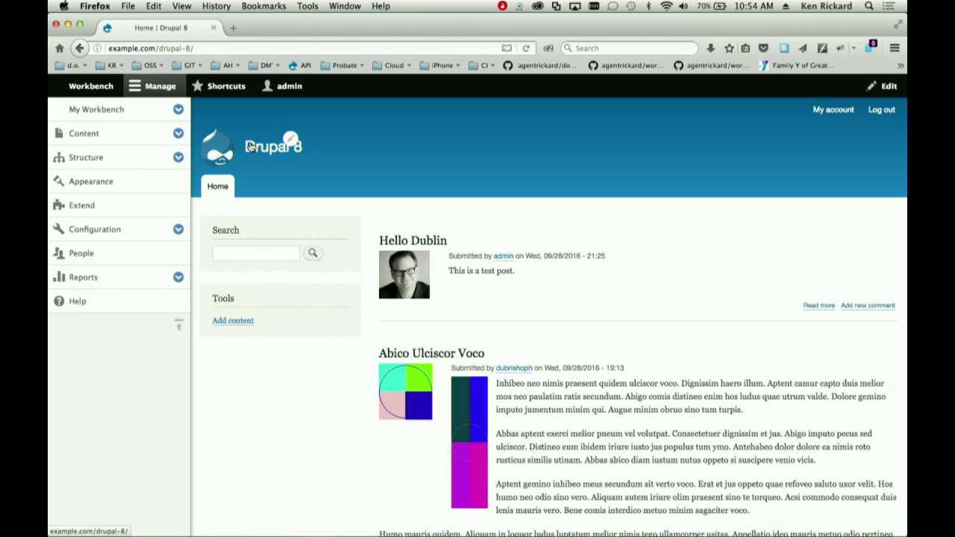
left_click(252, 146)
left_click(403, 242)
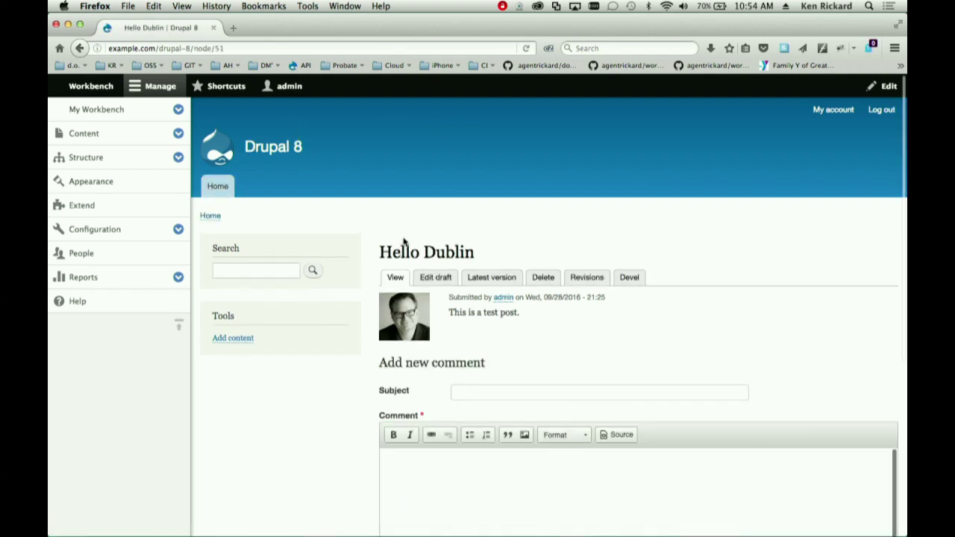
scroll(514, 214, "down", 3)
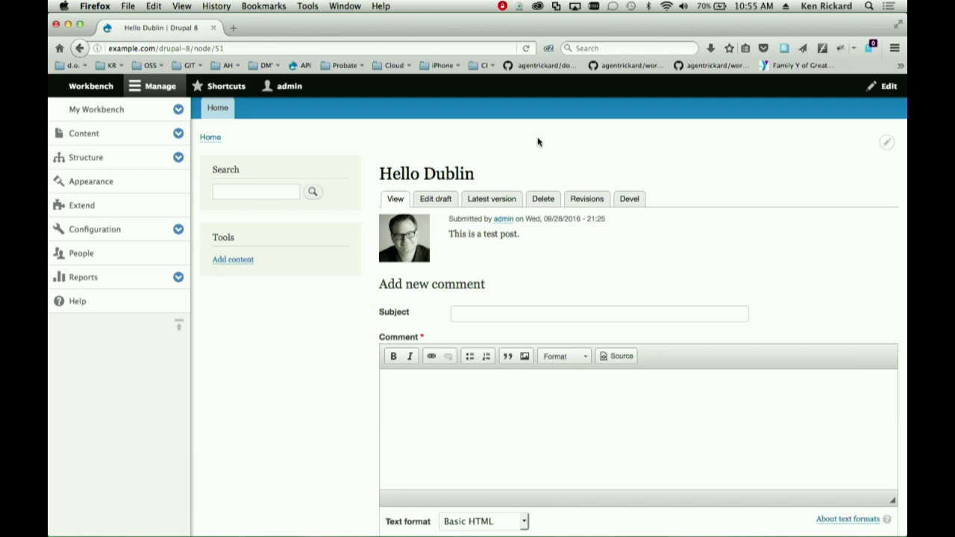
Open the latest version of the Hello Dublin article and apply the Publish moderation state to its draft.
left_click(495, 199)
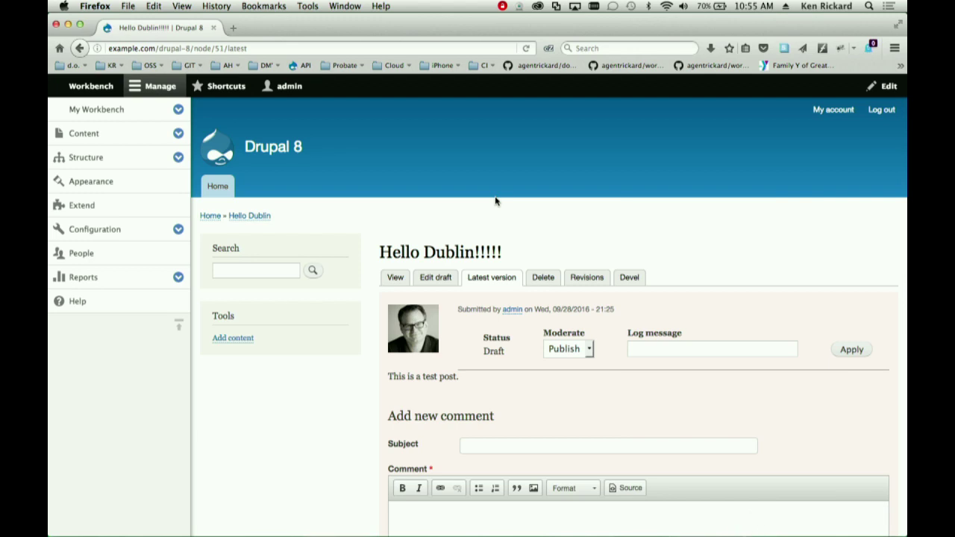
scroll(494, 200, "down", 3)
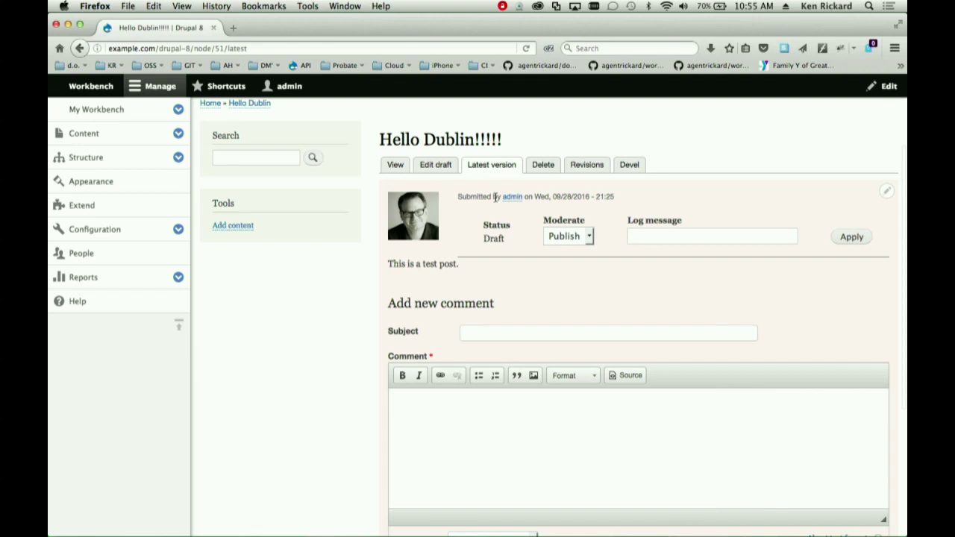
left_click(589, 237)
left_click(630, 280)
left_click(843, 238)
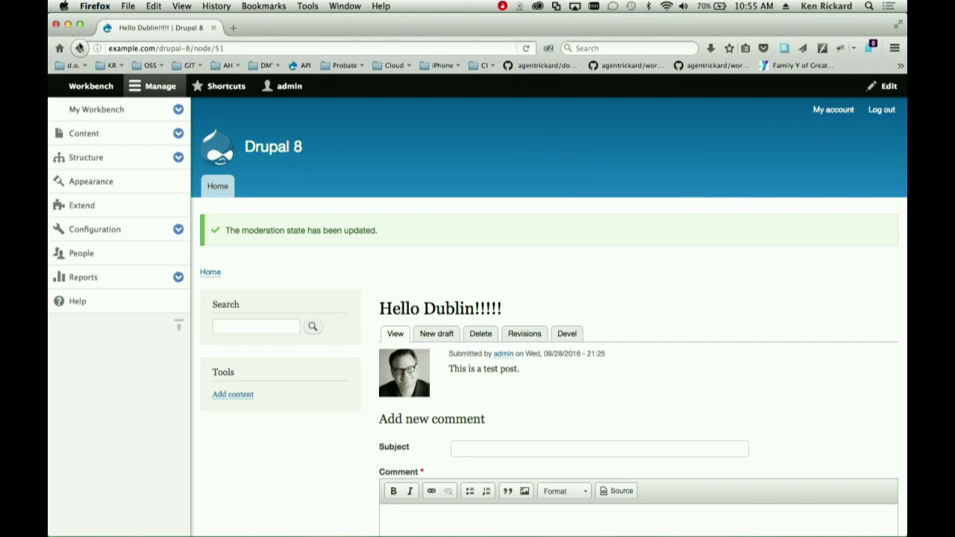
Open a new draft of Hello Dublin!!!!! from the recent edits in My Workbench and check its available Sections options.
left_click(85, 84)
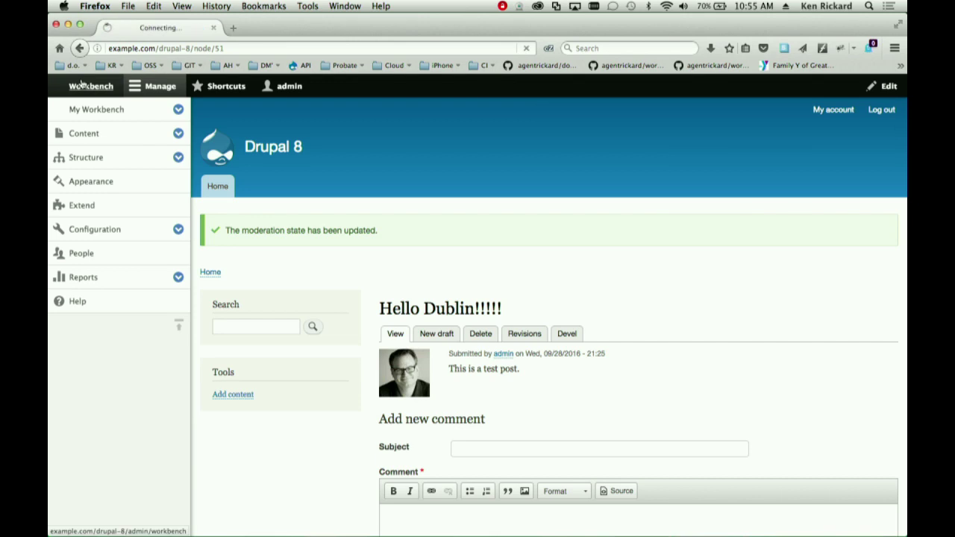
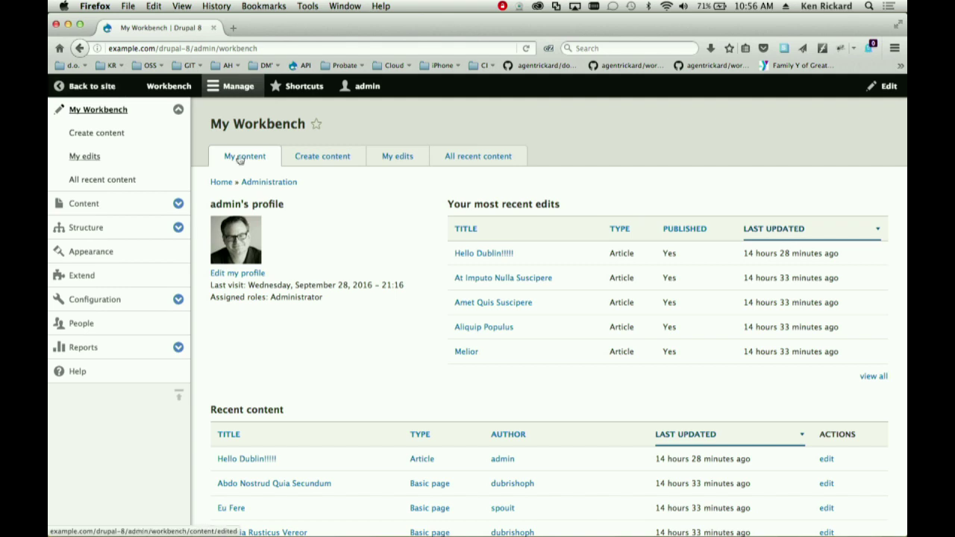
left_click(486, 253)
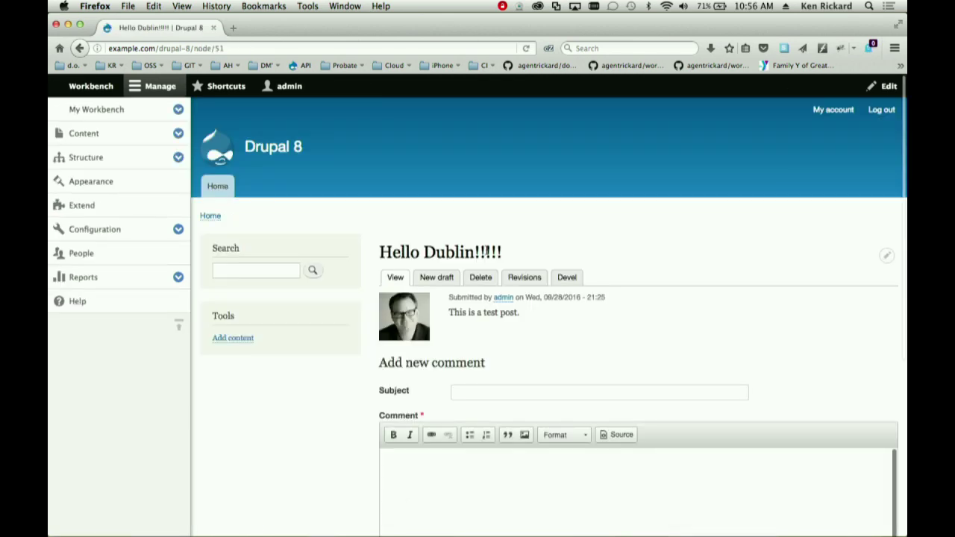
left_click(431, 285)
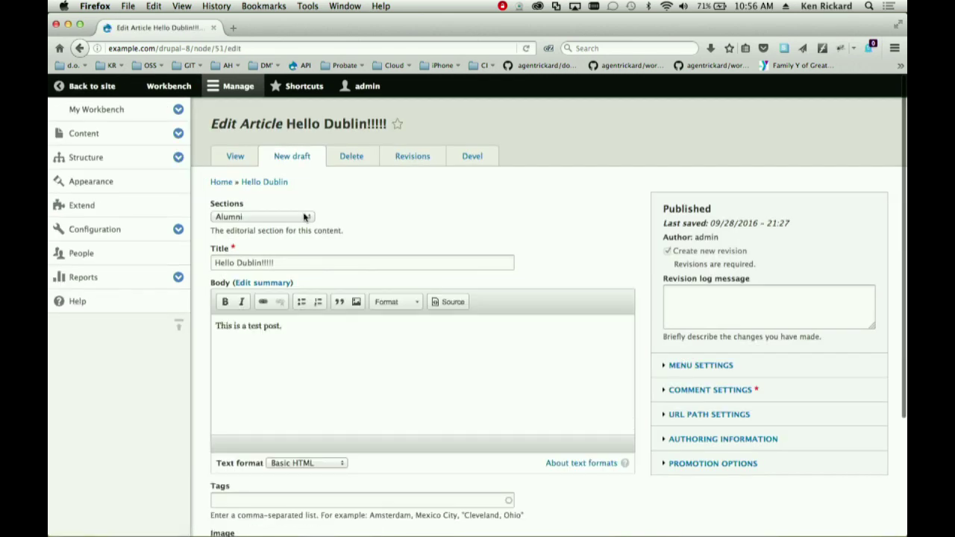
left_click(304, 217)
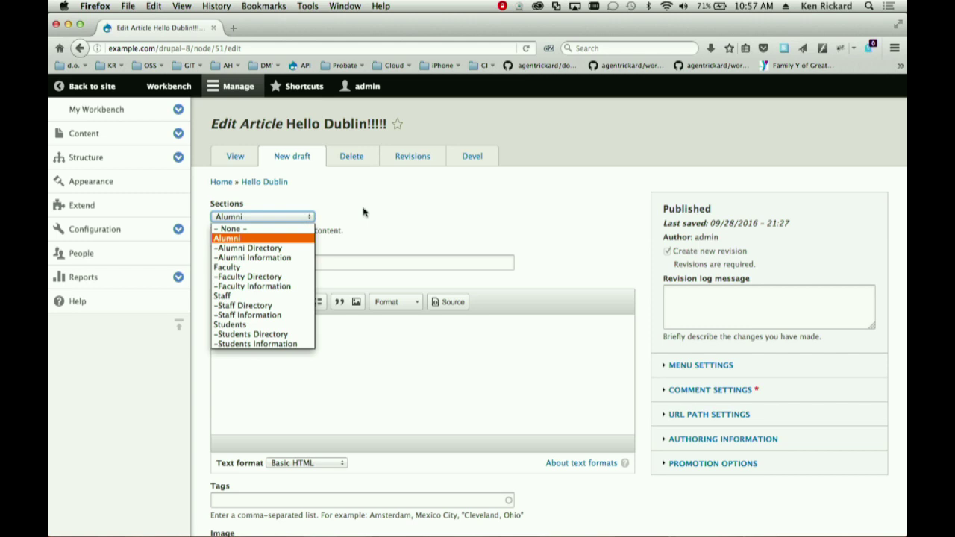
left_click(566, 176)
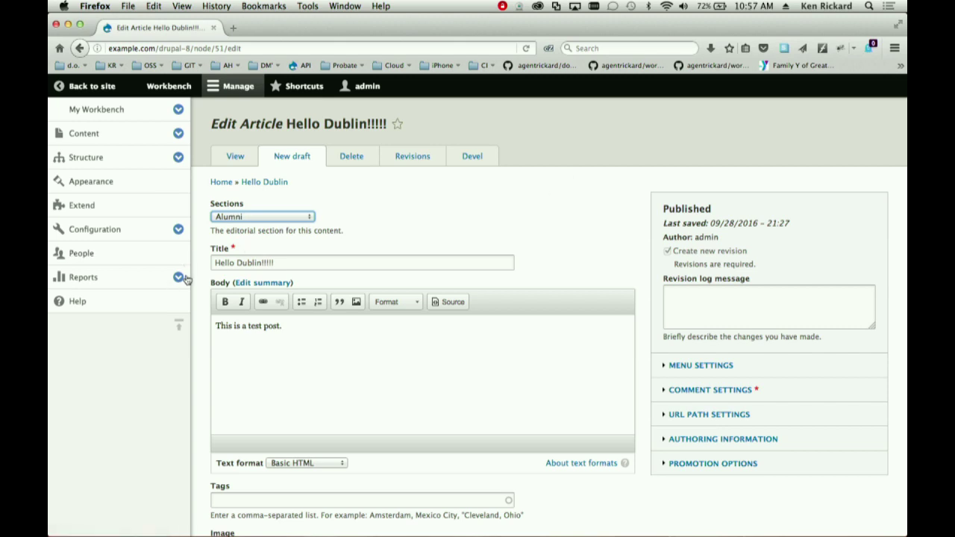
Open the Workbench Access settings in the Workflow configuration.
left_click(178, 229)
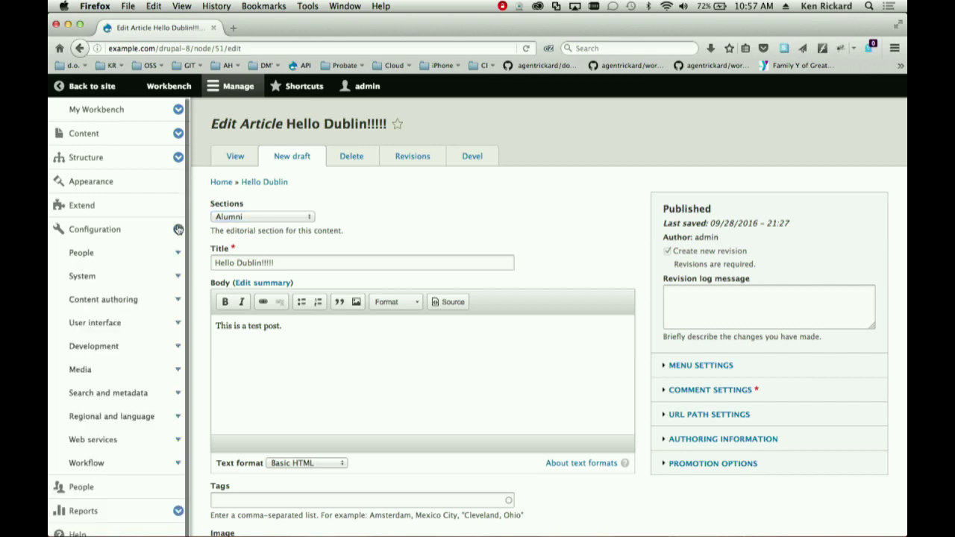
scroll(161, 371, "down", 1)
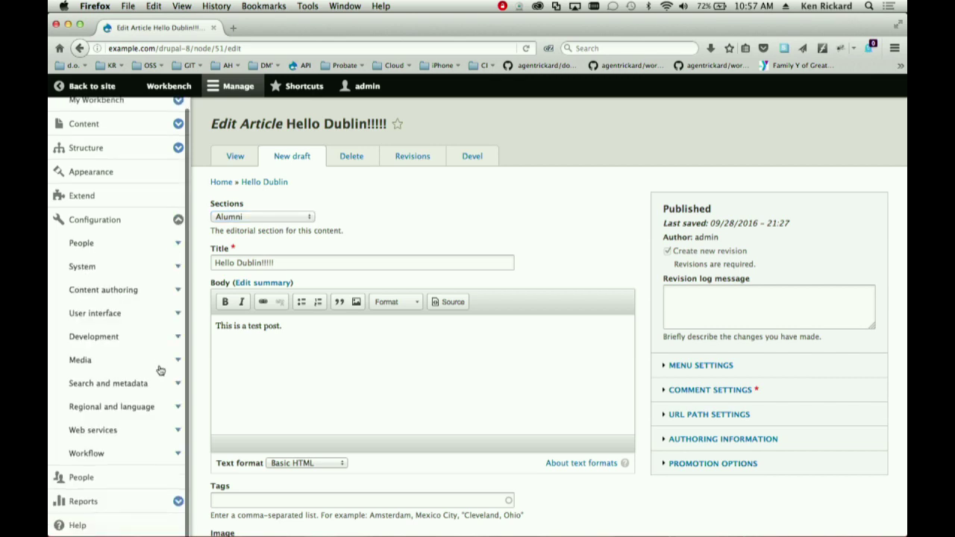
left_click(178, 450)
left_click(122, 505)
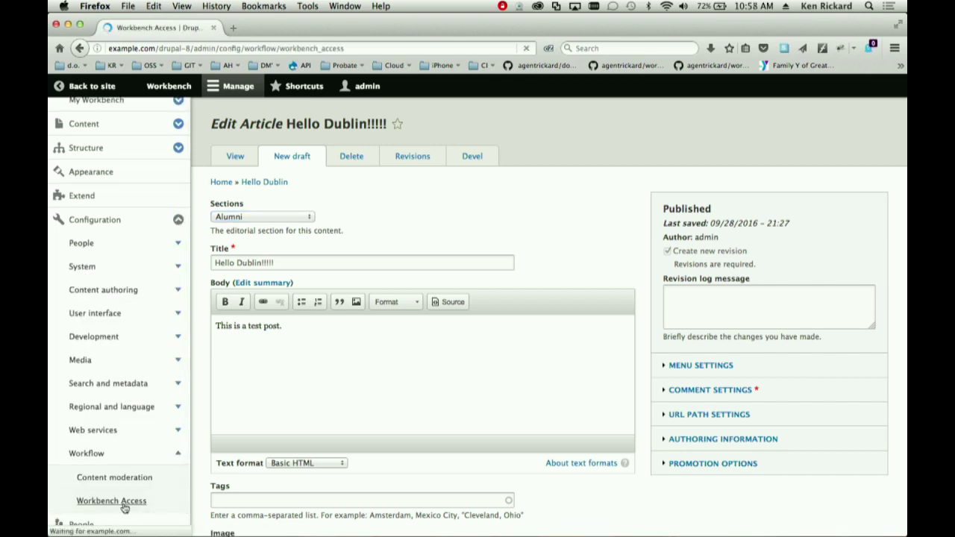
scroll(655, 222, "down", 2)
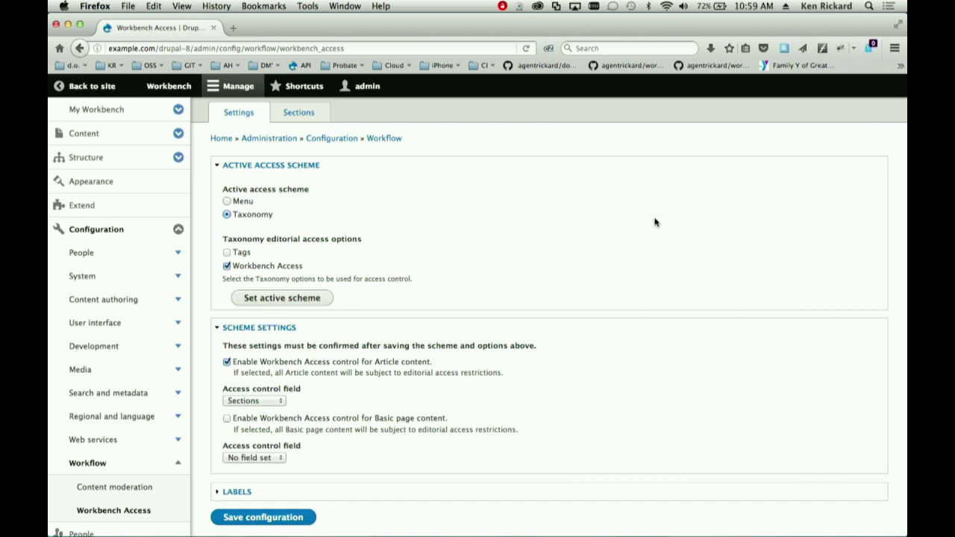
Show the editorial access options of the Menu scheme and return the active access scheme to Taxonomy.
left_click(227, 202)
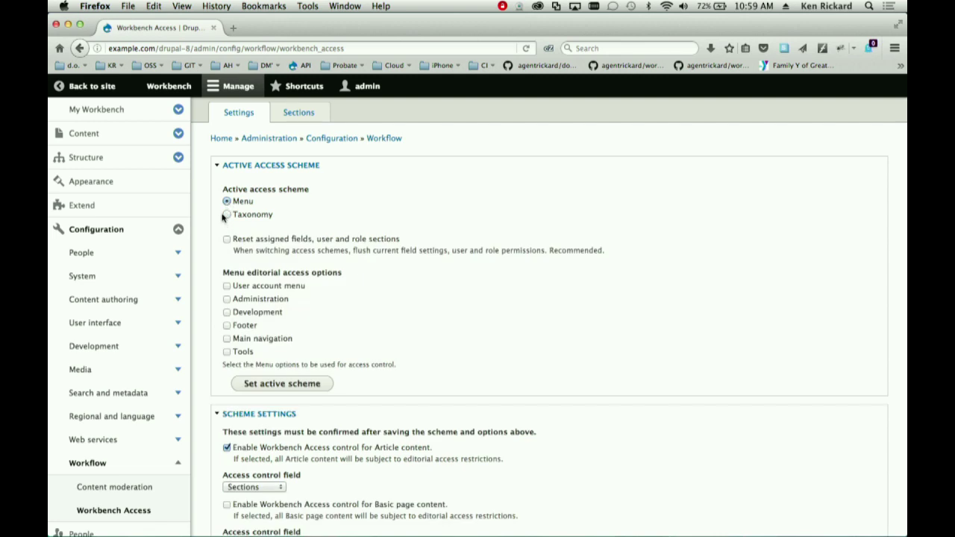
left_click(226, 215)
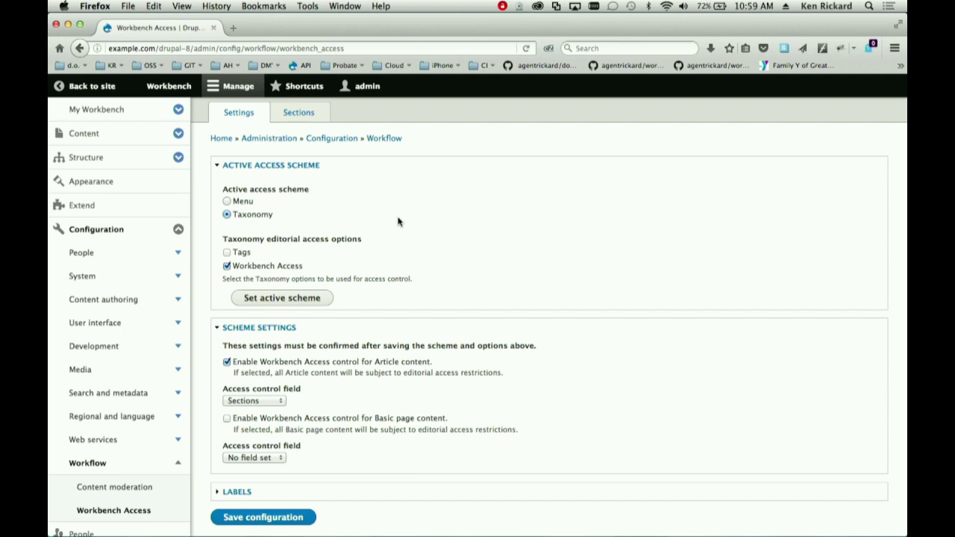
Check which access control fields the scheme settings offer for Basic page and Article content.
scroll(397, 222, "down", 2)
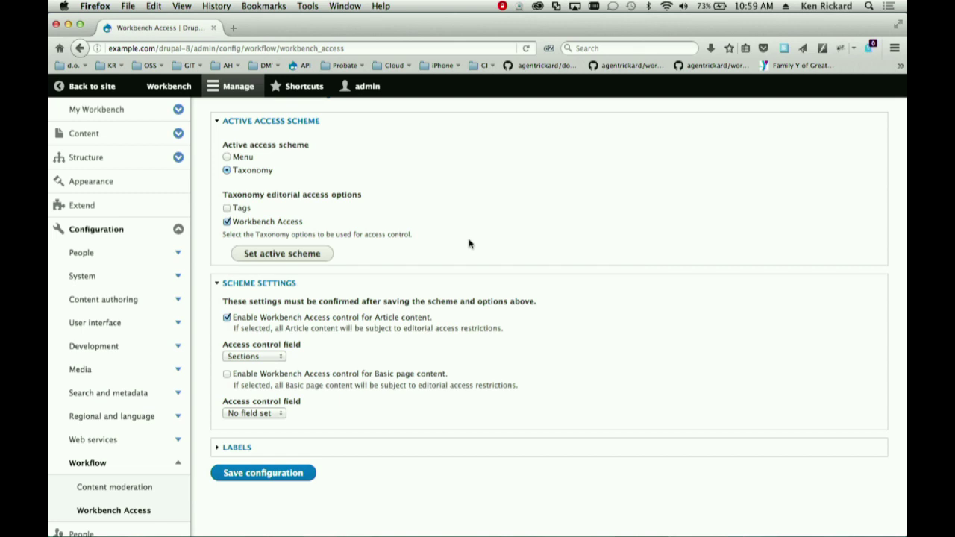
left_click(268, 414)
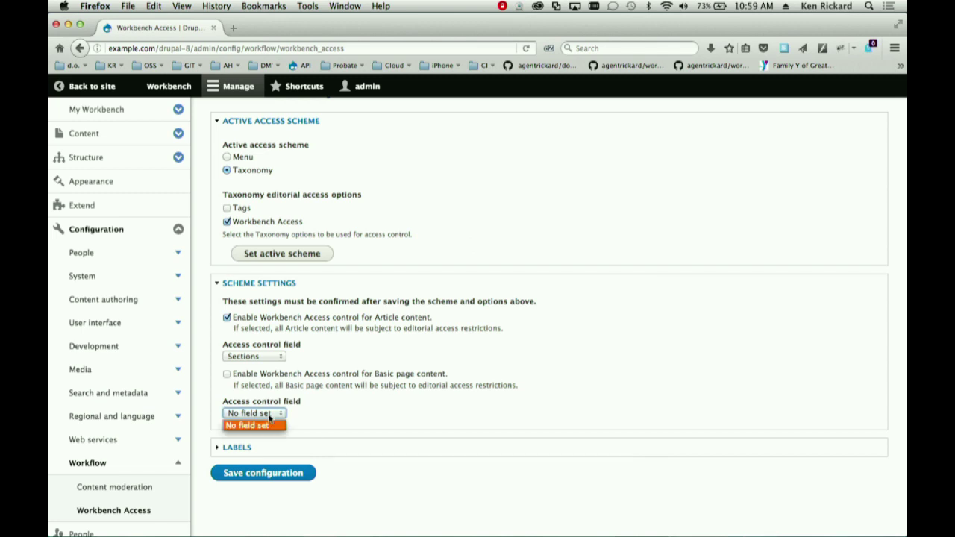
left_click(270, 357)
left_click(270, 357)
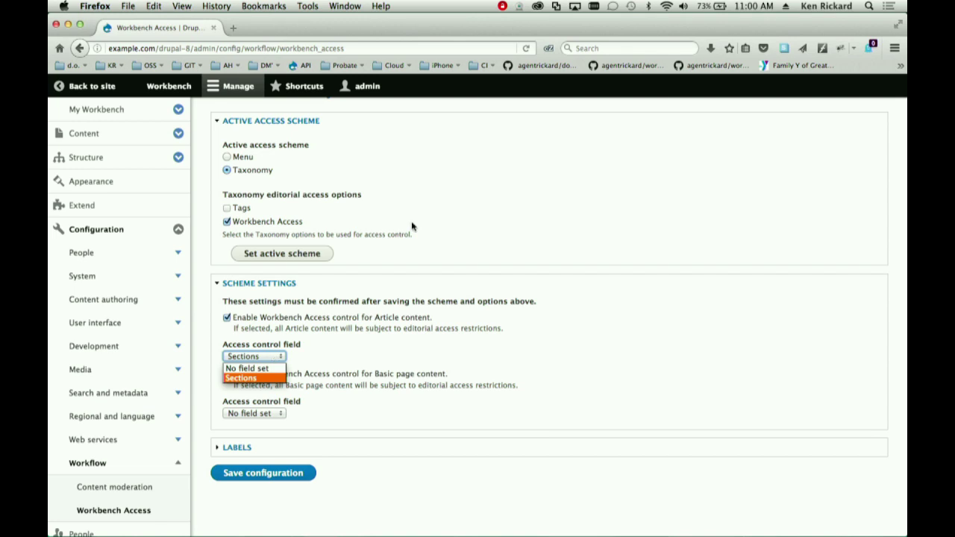
left_click(542, 200)
scroll(542, 201, "up", 3)
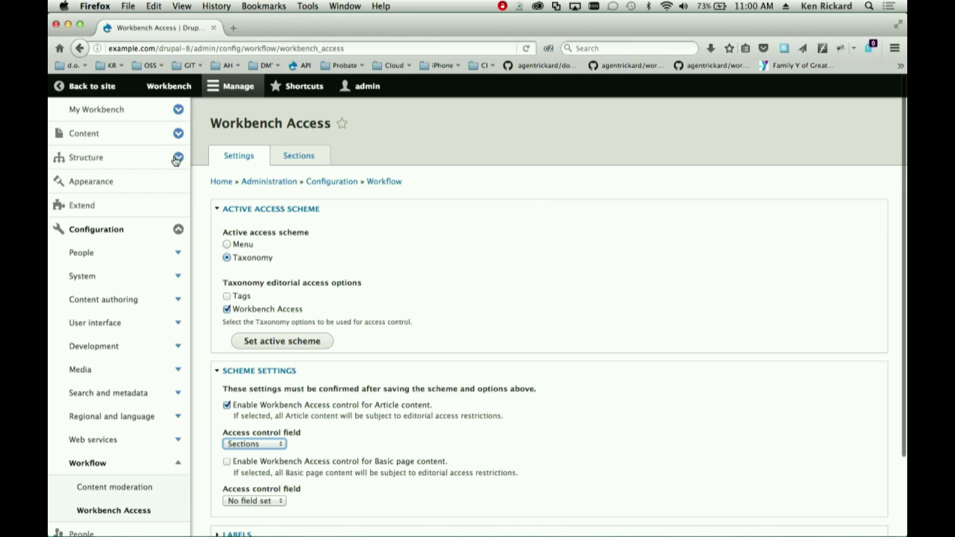
Open the field management page of the Article content type.
left_click(178, 157)
left_click(103, 253)
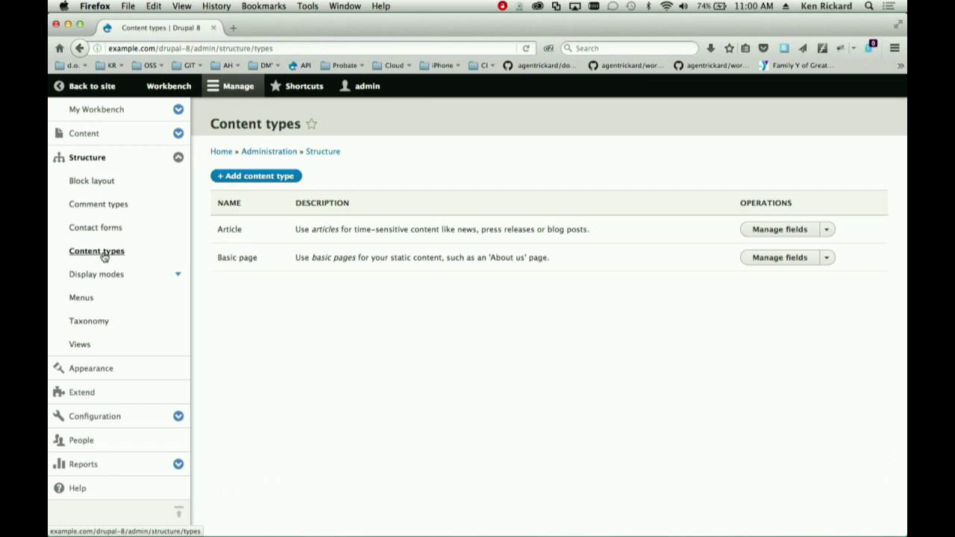
left_click(751, 235)
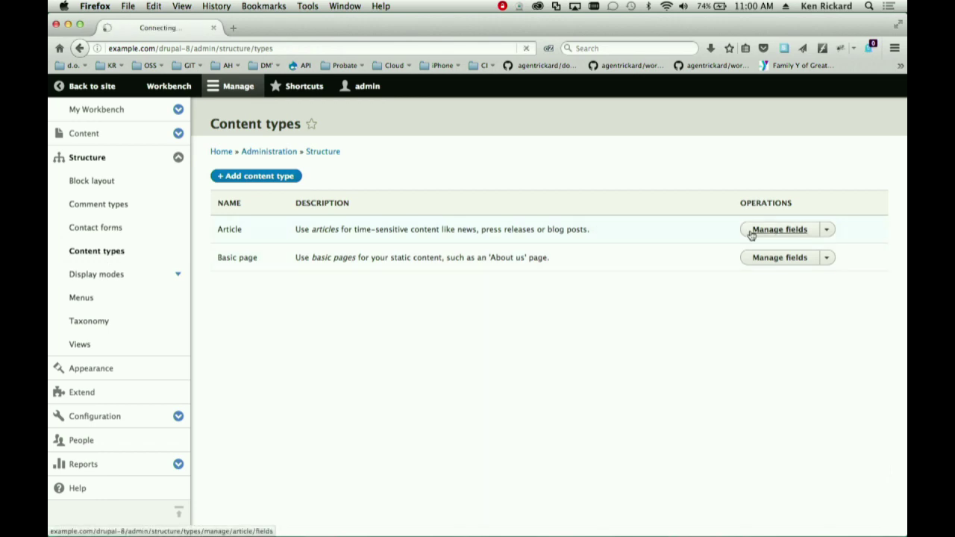
Add a Taxonomy term field labelled "New field" to the Article content type, with allowed values limited to 1.
left_click(262, 208)
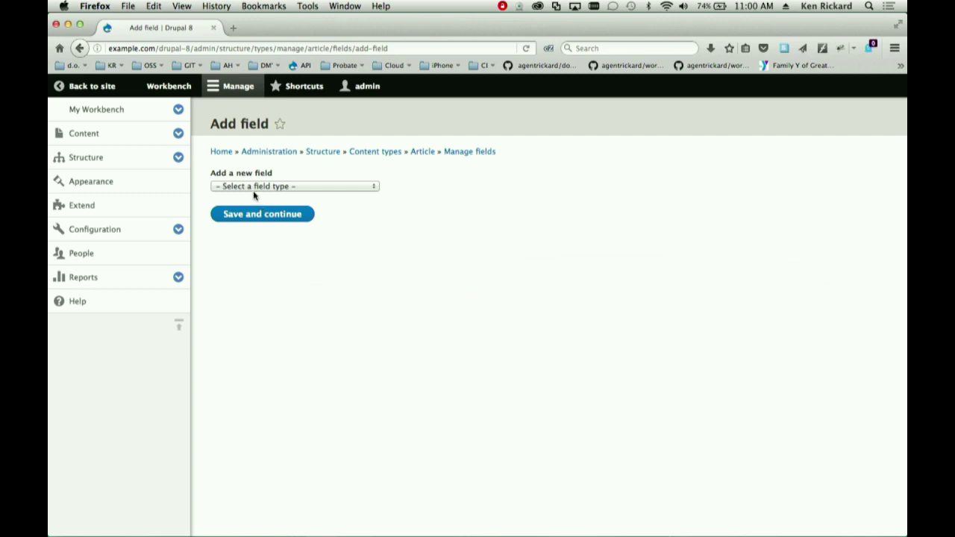
left_click(259, 190)
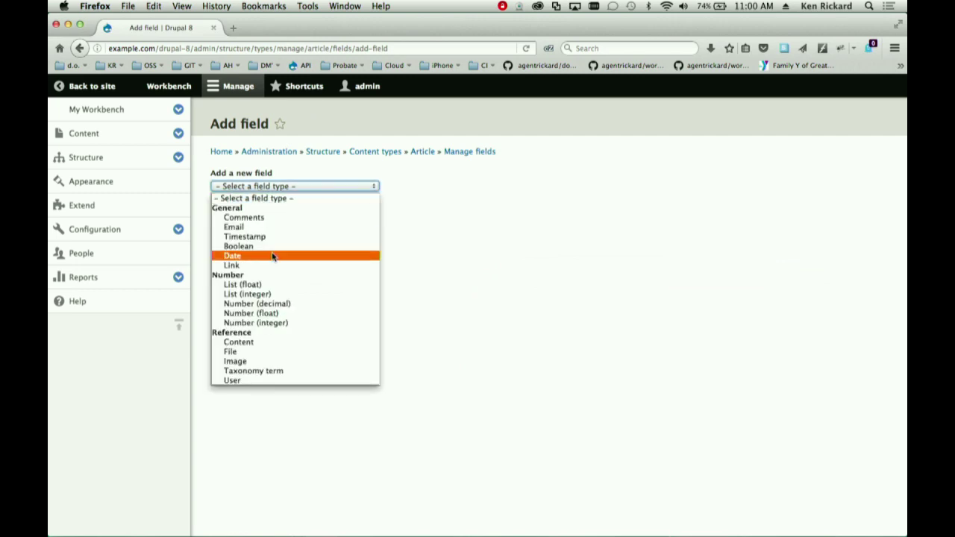
left_click(278, 371)
left_click(241, 228)
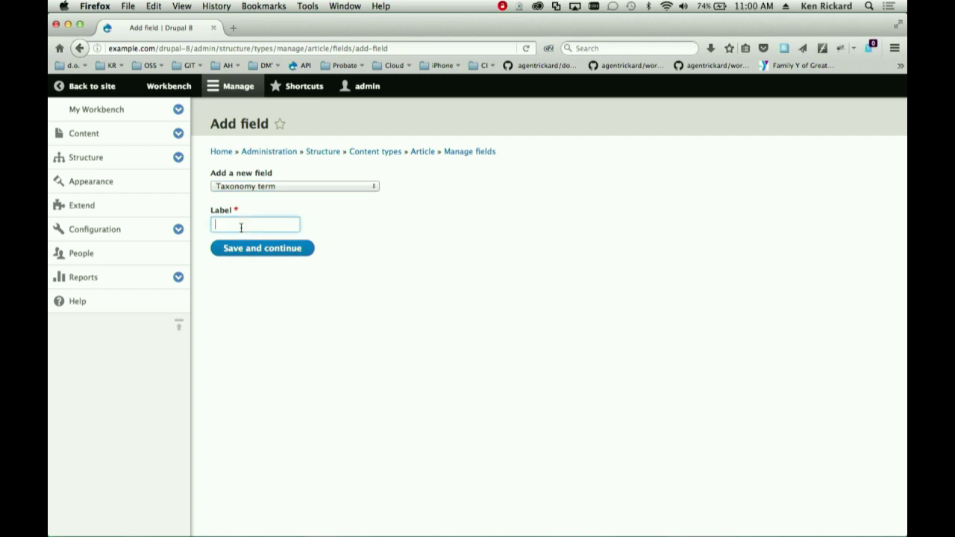
type("New field")
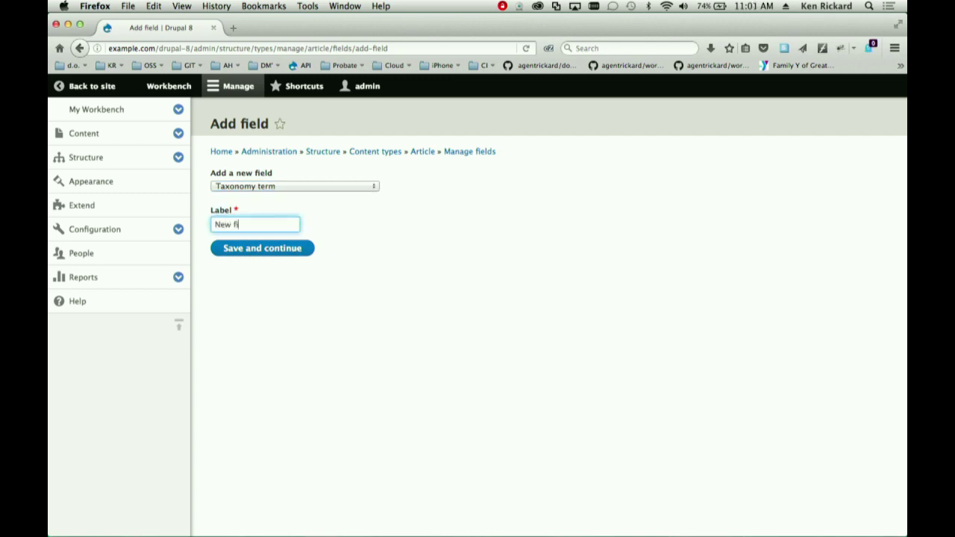
left_click(248, 252)
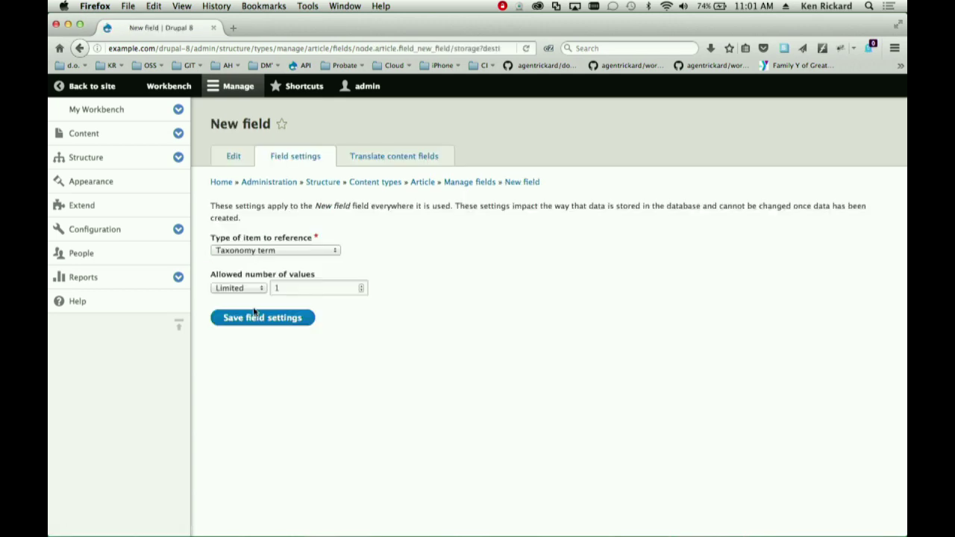
left_click(252, 321)
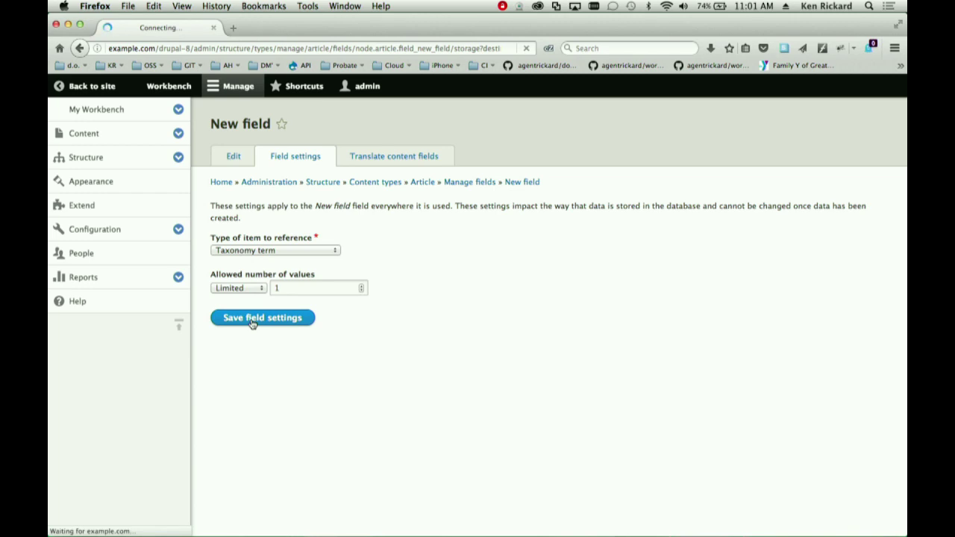
Limit the new field's available vocabularies to Workbench Access and save its settings.
scroll(313, 325, "down", 3)
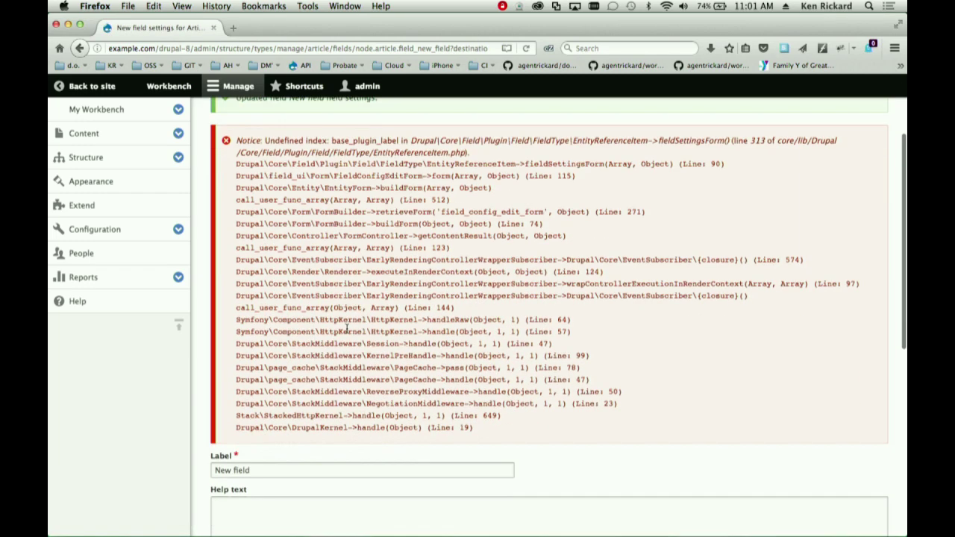
scroll(451, 327, "down", 10)
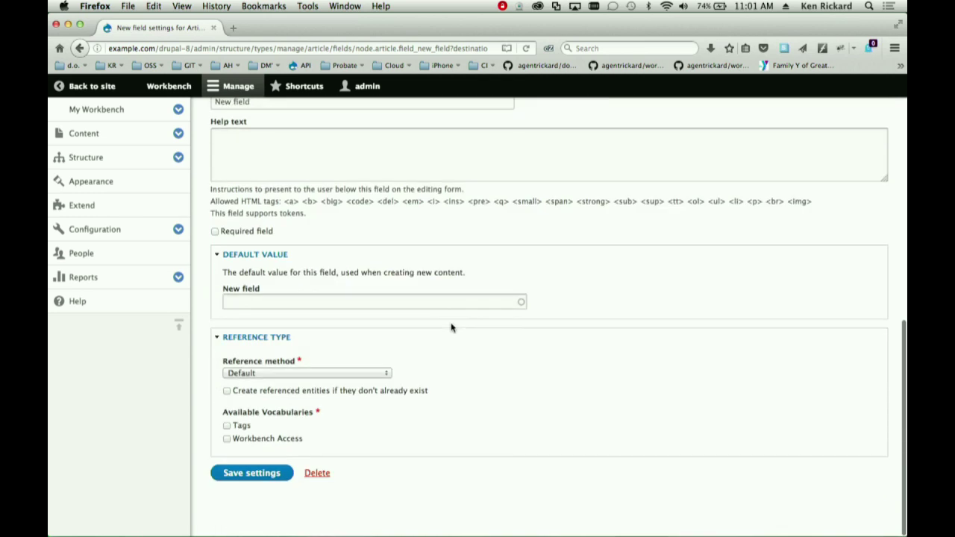
left_click(282, 439)
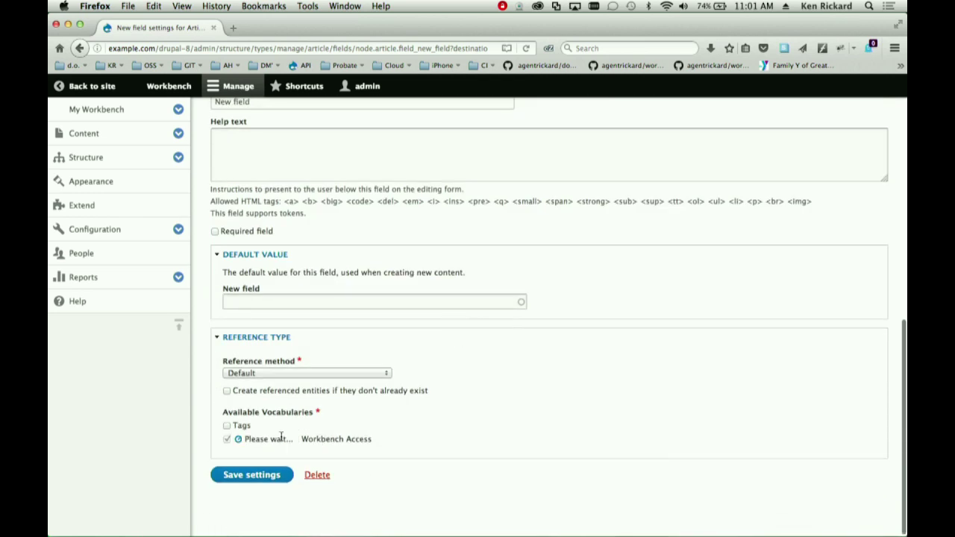
left_click(255, 474)
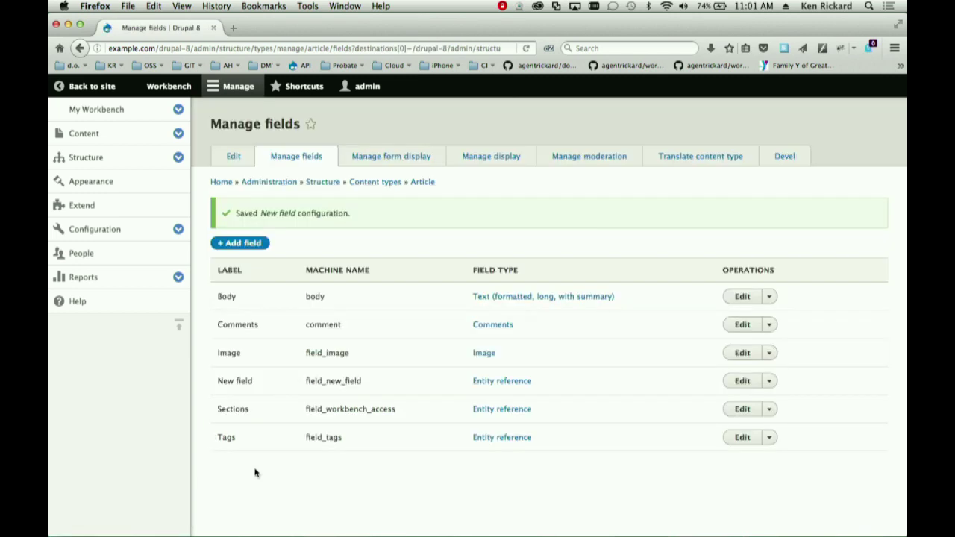
Check in the Workbench Access scheme settings which access control fields are offered for Article content.
left_click(179, 229)
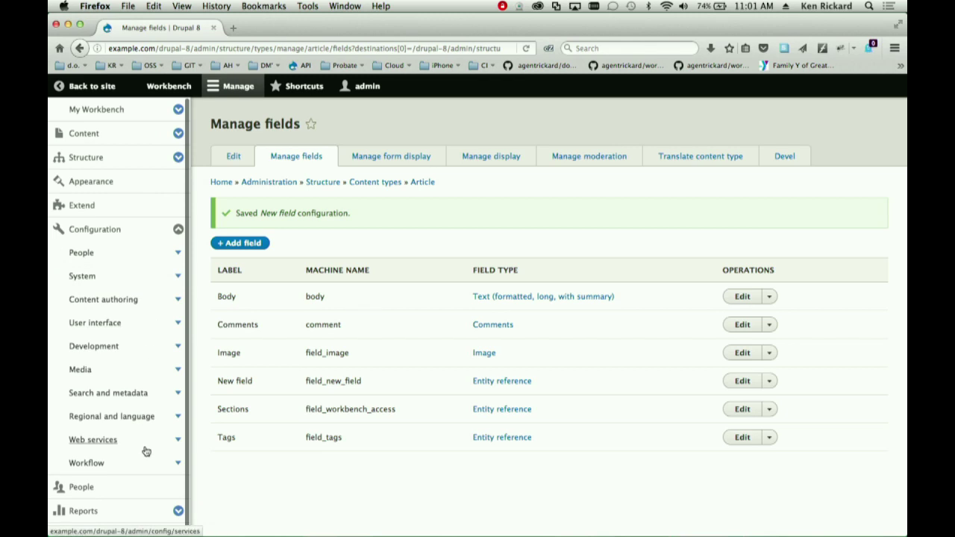
left_click(177, 463)
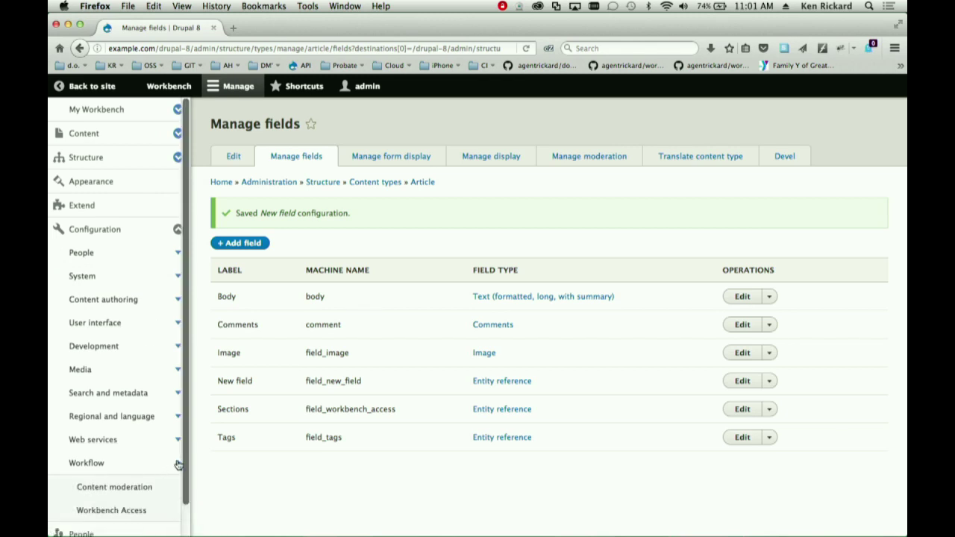
left_click(132, 511)
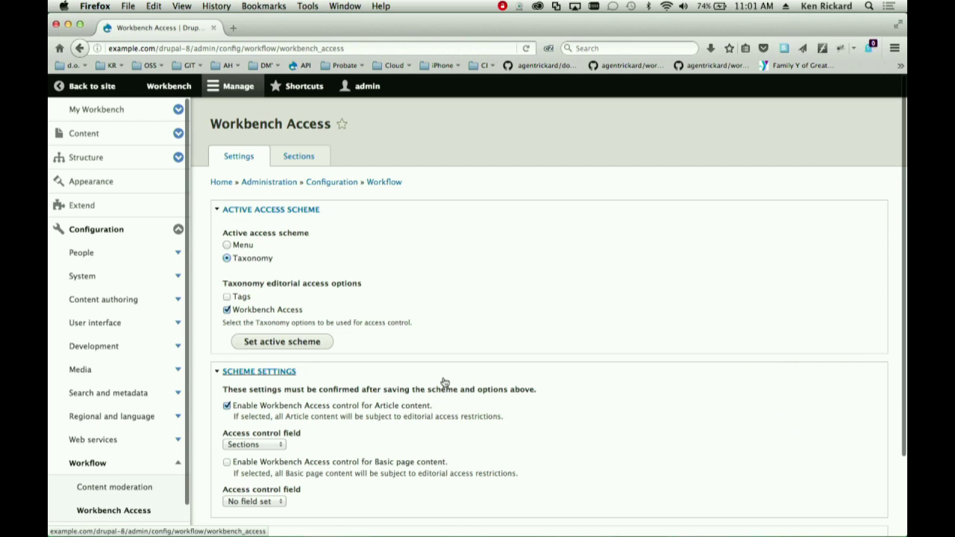
left_click(275, 443)
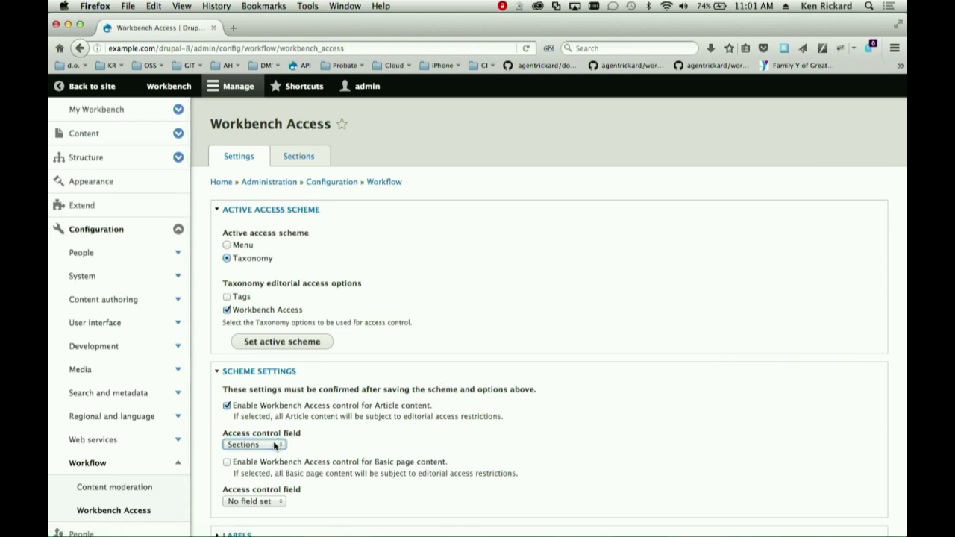
left_click(275, 444)
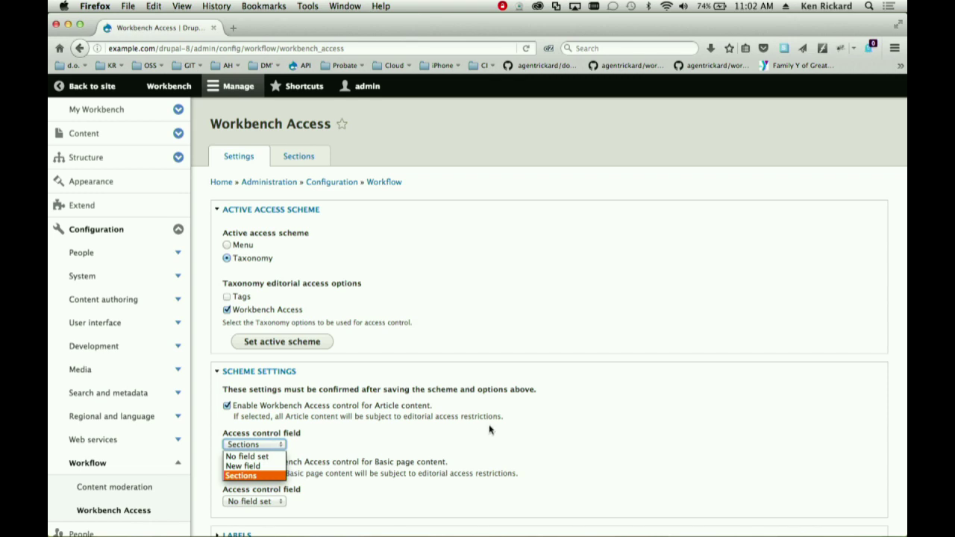
left_click(478, 262)
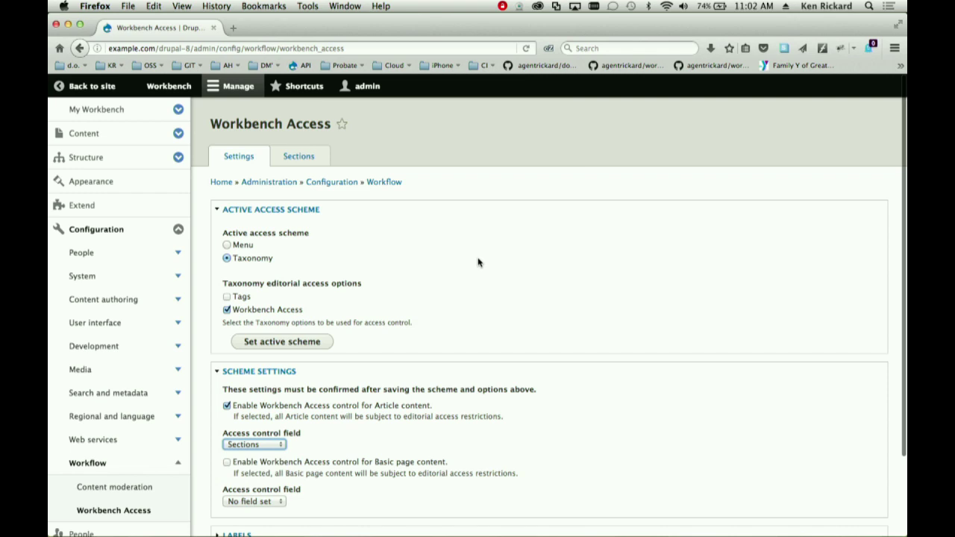
Review the Workbench Access sections, including the role and editor assignment pages of the top-level Workbench Access section.
left_click(300, 155)
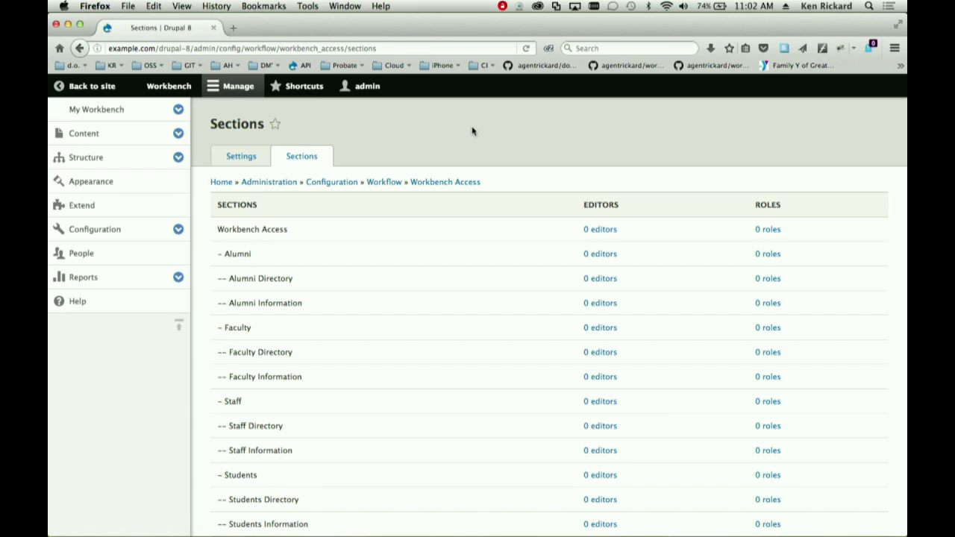
scroll(471, 131, "down", 2)
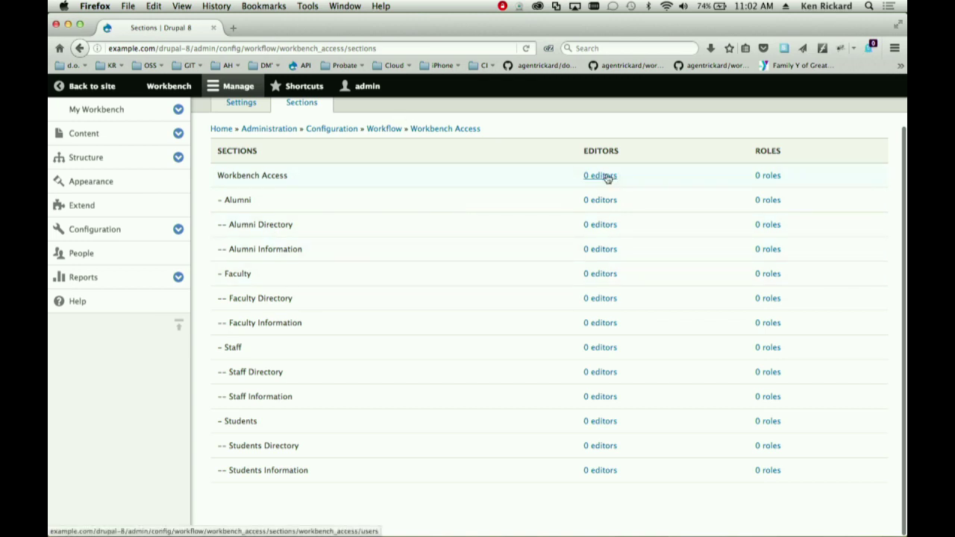
left_click(768, 175)
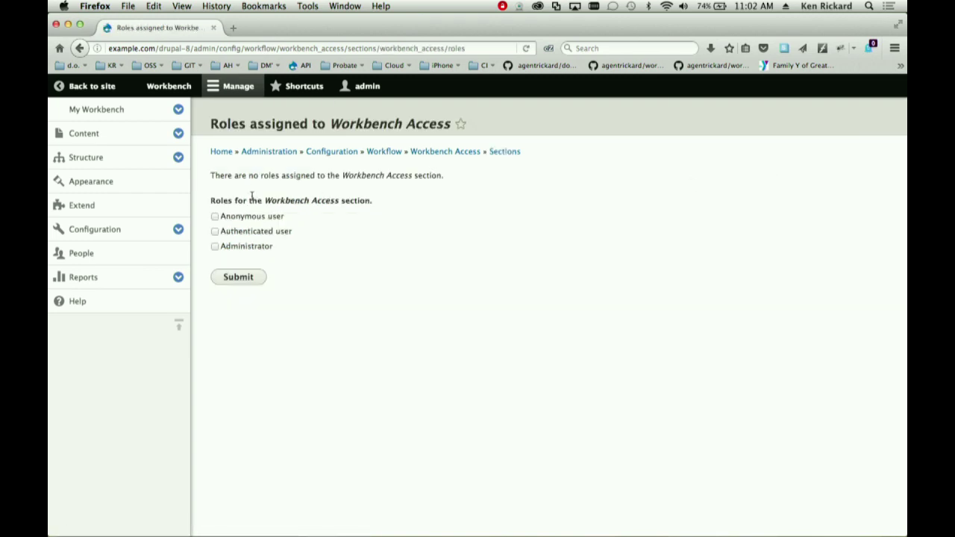
key("super+Left")
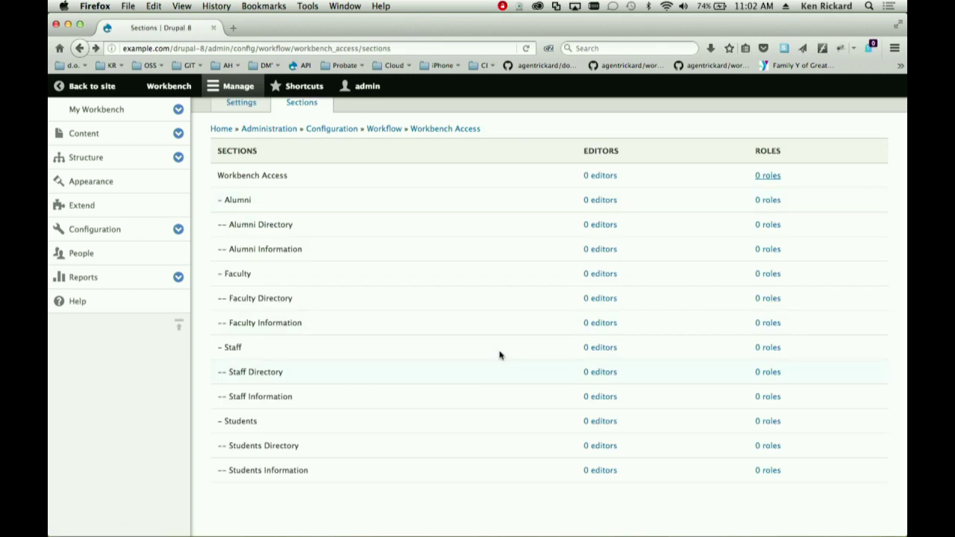
left_click(597, 176)
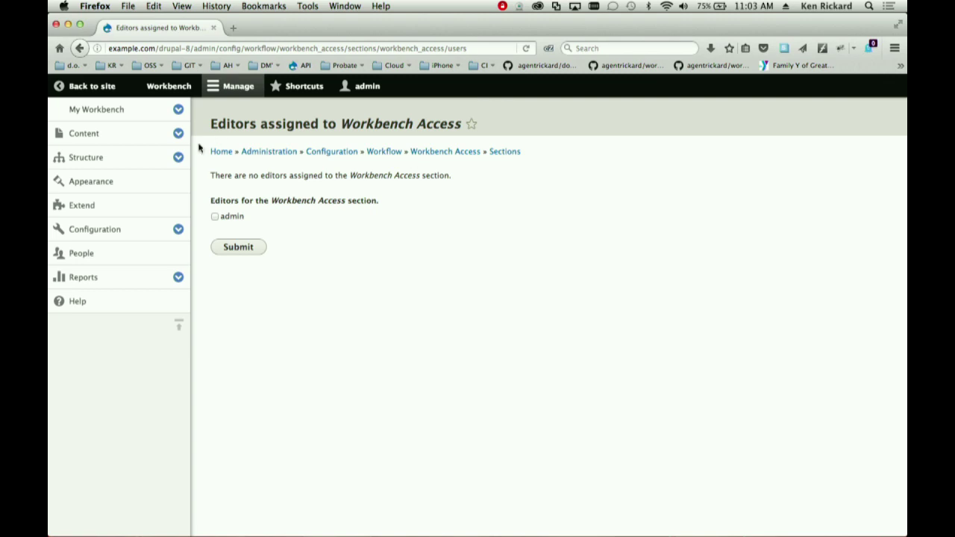
Examine the form display configuration of the user account settings, including the Sections field's widget.
left_click(179, 229)
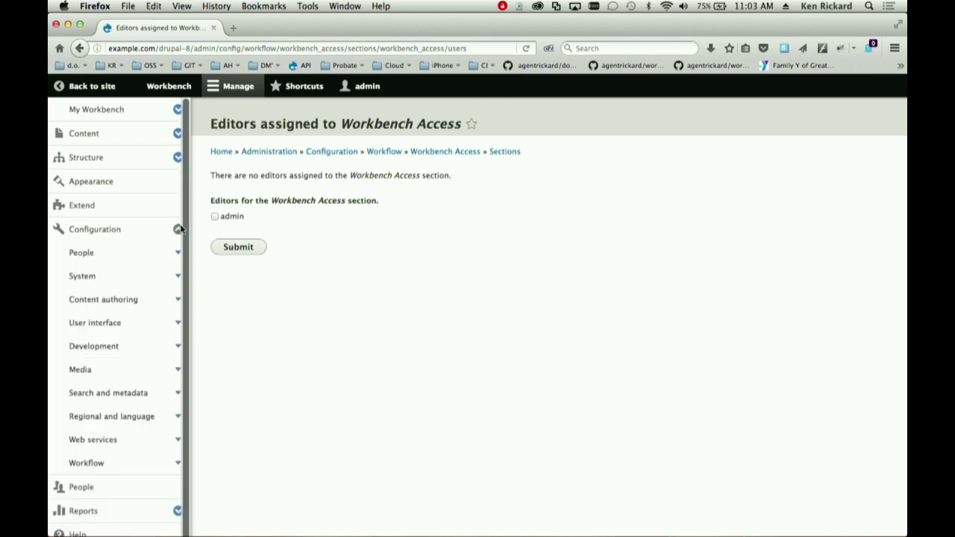
left_click(177, 254)
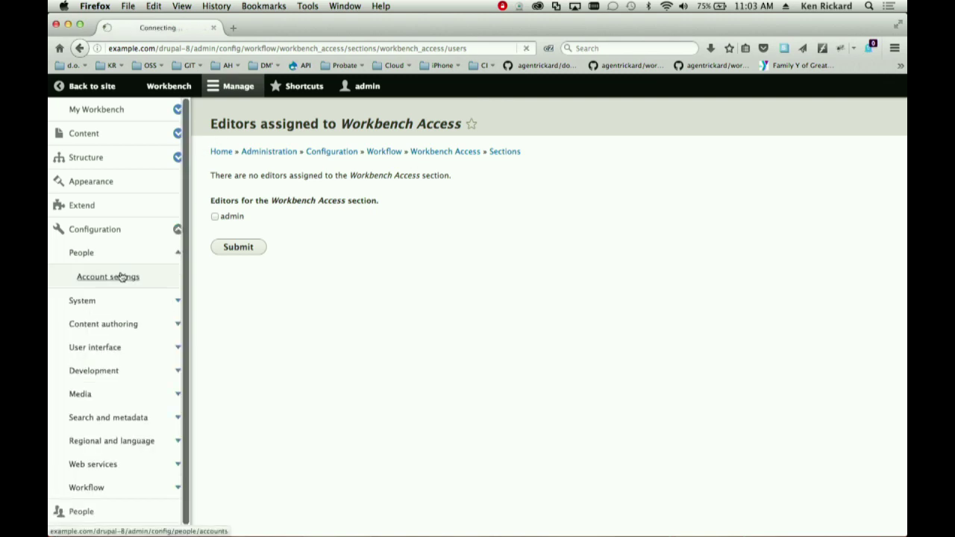
left_click(121, 277)
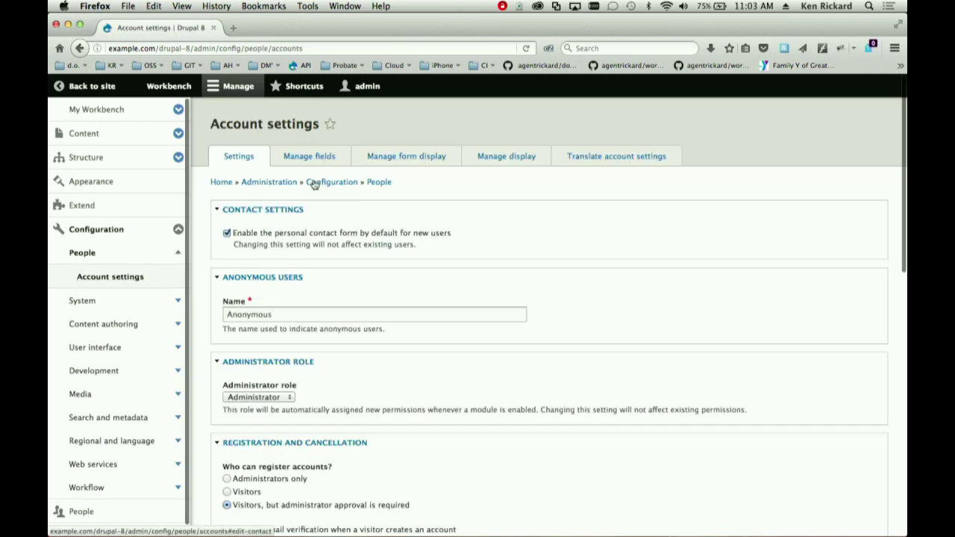
left_click(411, 158)
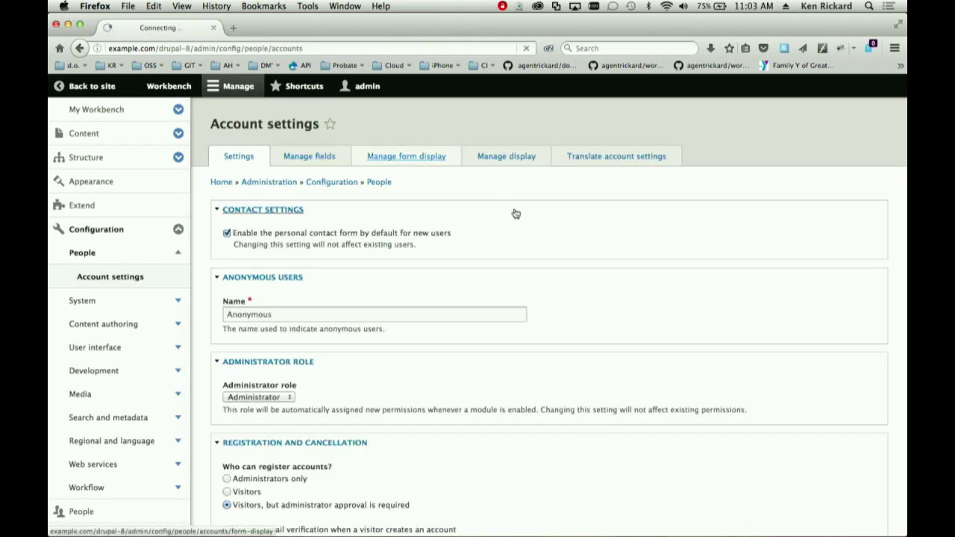
scroll(514, 212, "down", 1)
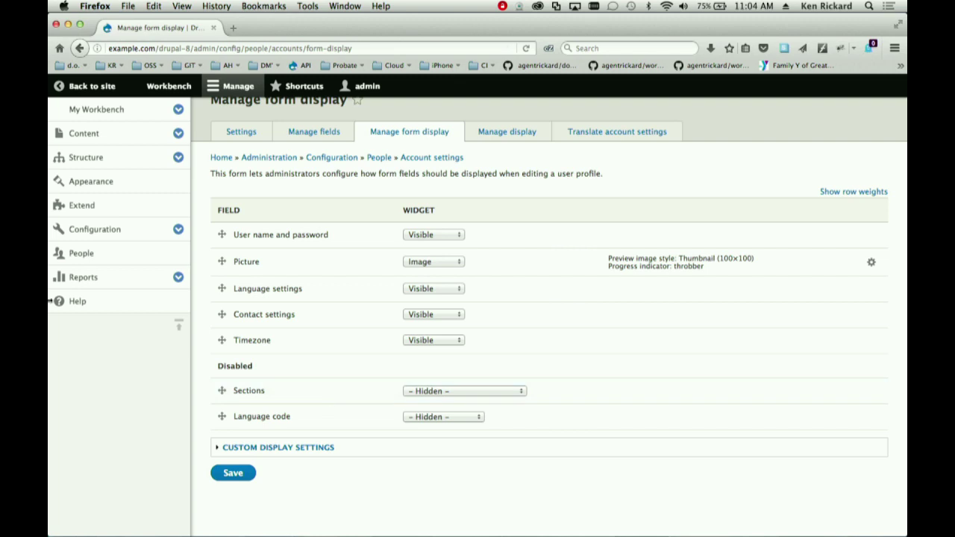
Open the moderation states list in the Content moderation part of the Workflow configuration.
left_click(180, 229)
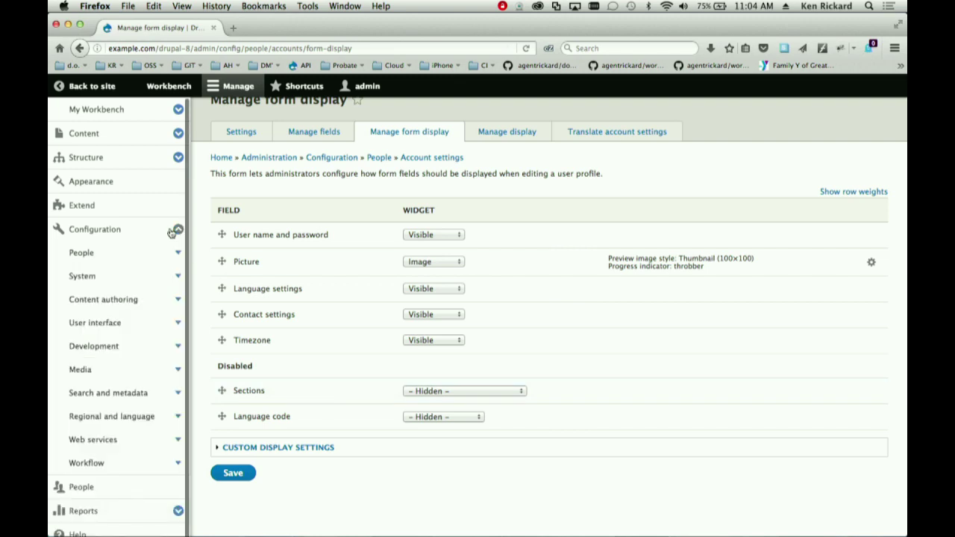
scroll(171, 233, "down", 1)
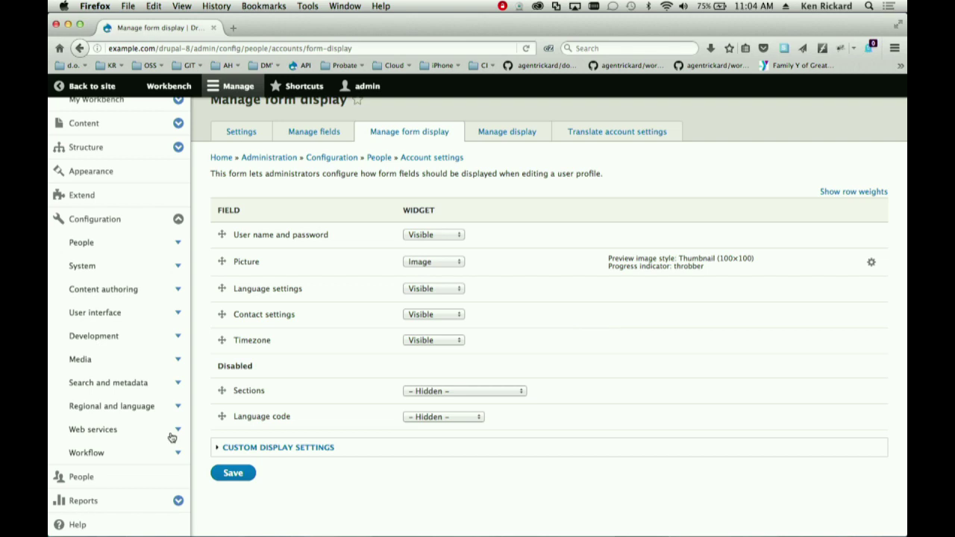
left_click(179, 457)
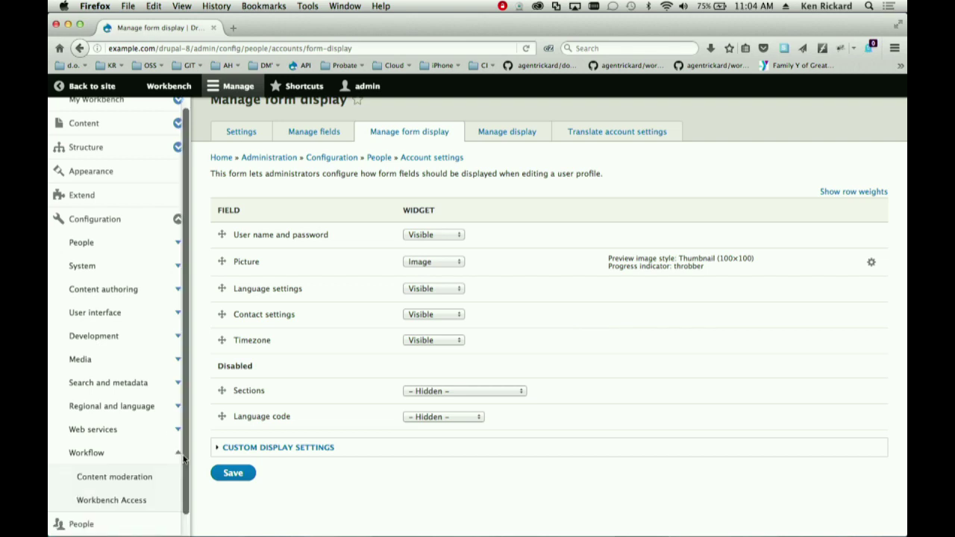
left_click(132, 480)
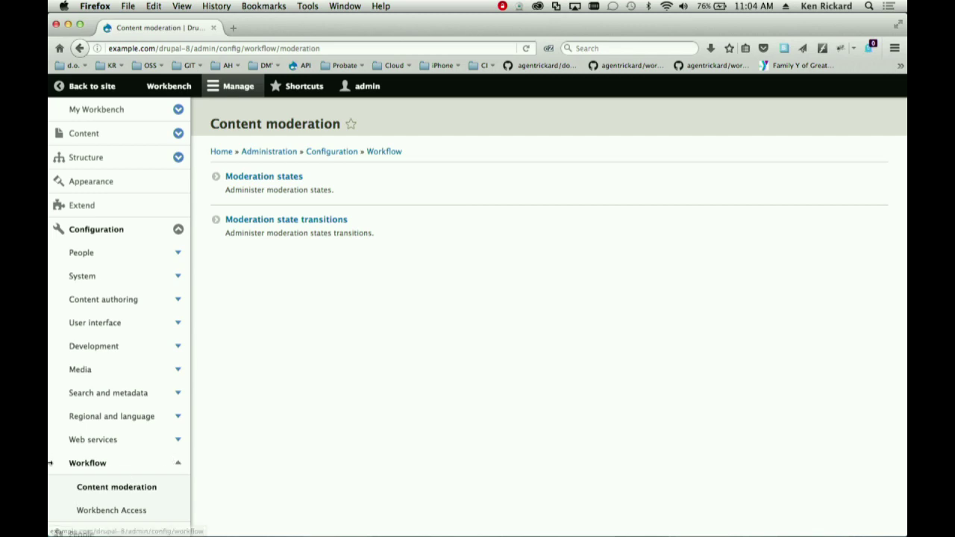
left_click(279, 176)
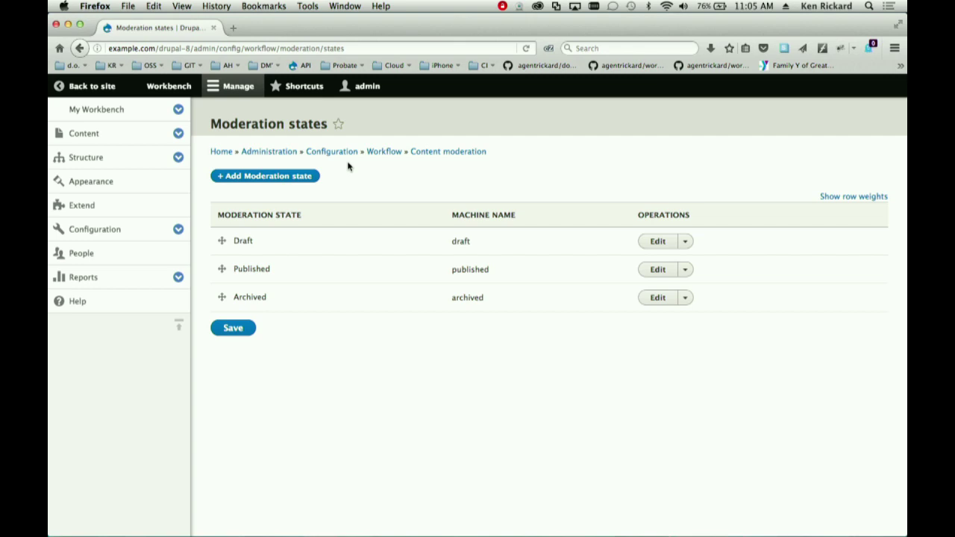
Create a moderation state labelled "Needs review", leaving Published and Default revision off, and return to the Content moderation overview.
left_click(264, 175)
left_click(254, 190)
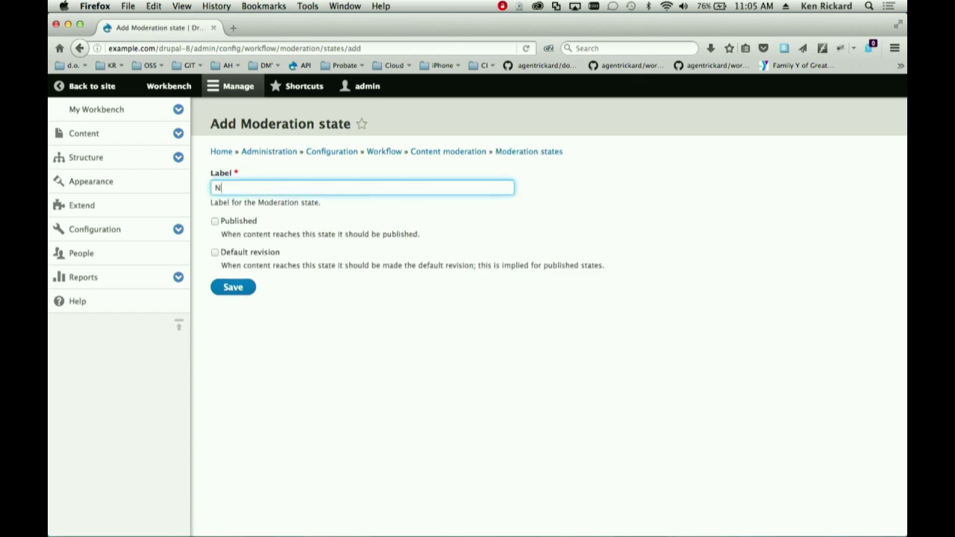
type("Needs review")
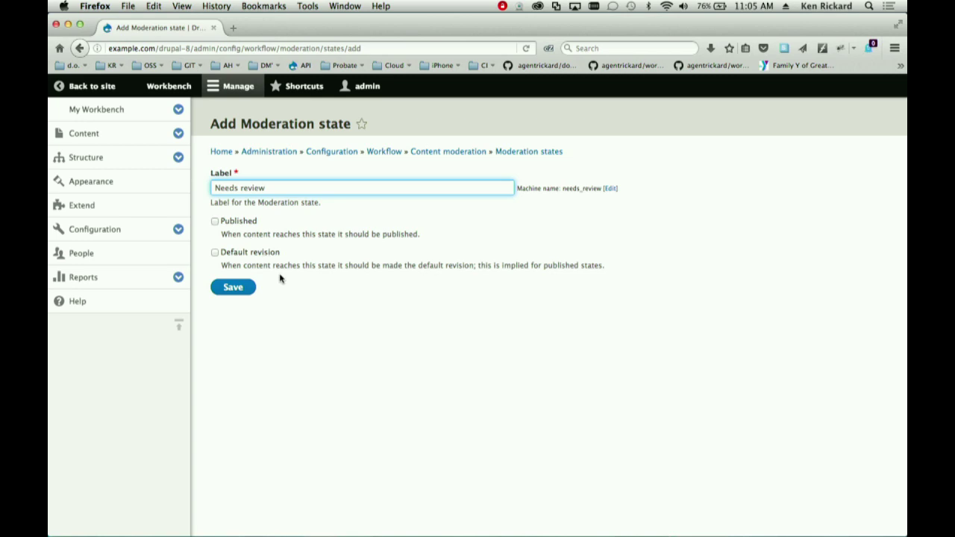
left_click(233, 290)
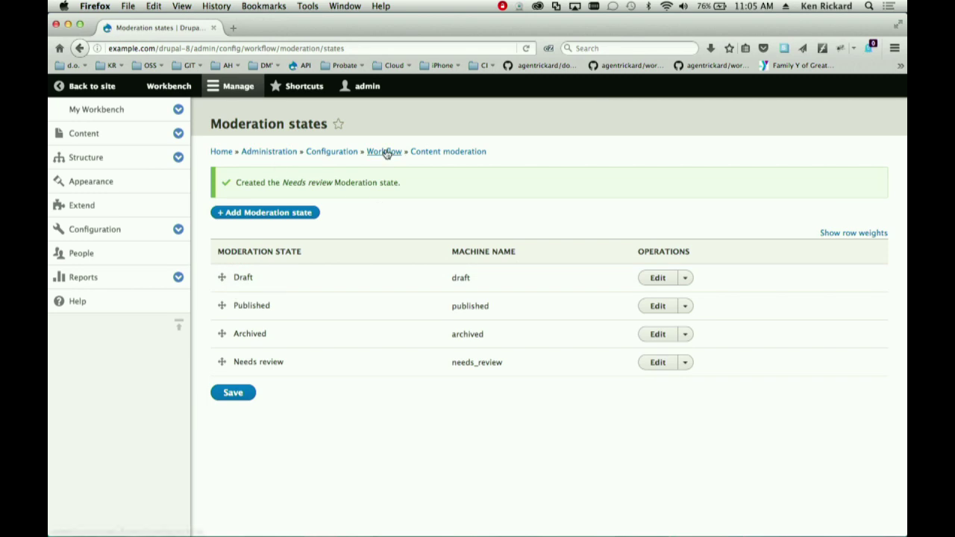
left_click(431, 152)
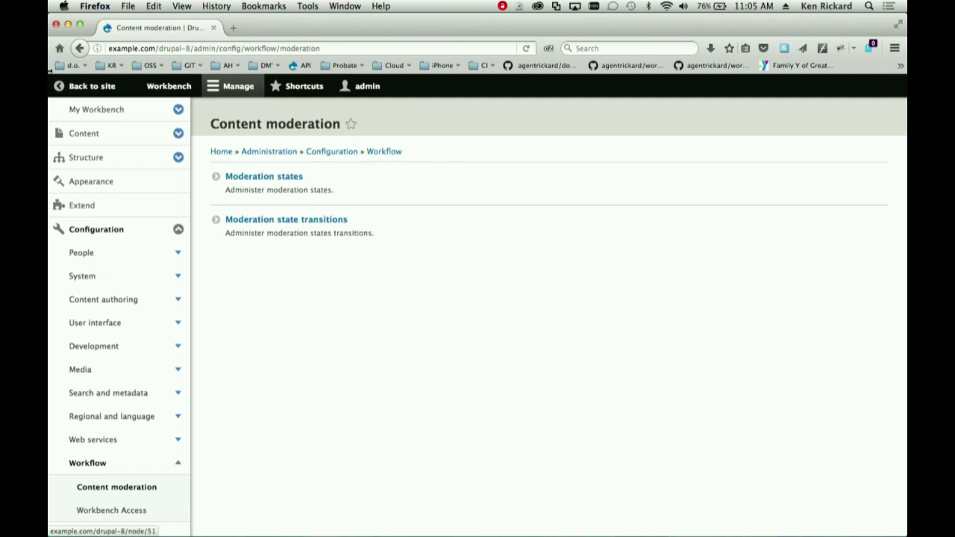
Reorder the moderation states so Needs review sits between Draft and Published, and save the order.
left_click(79, 48)
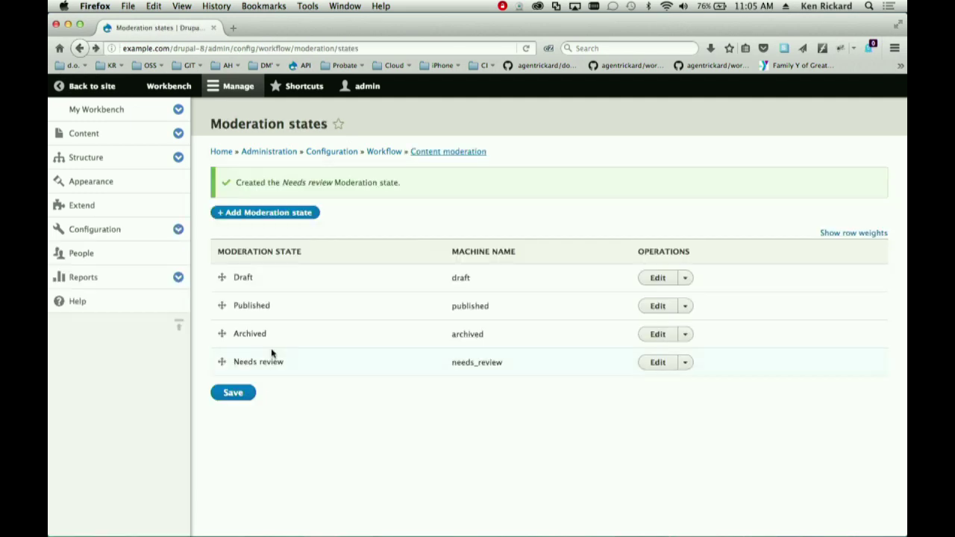
left_click_drag(223, 362, 223, 308)
left_click(232, 436)
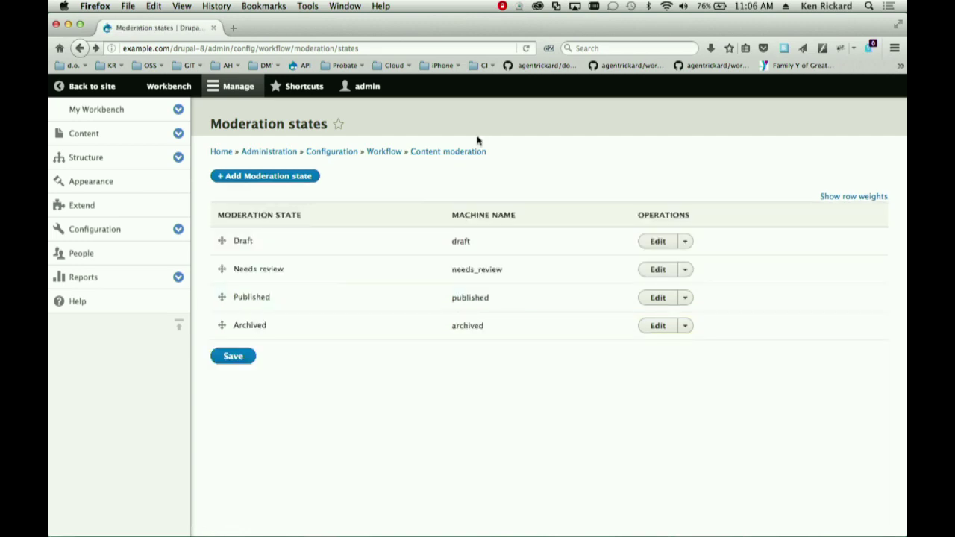
Create a moderation state transition labelled "Needs review" that goes from Draft to Needs review.
left_click(457, 154)
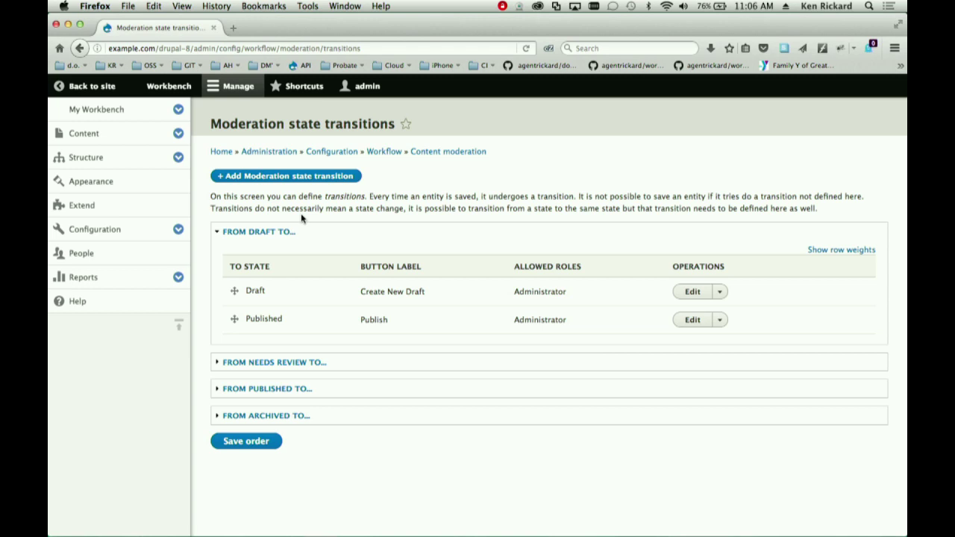
left_click(262, 363)
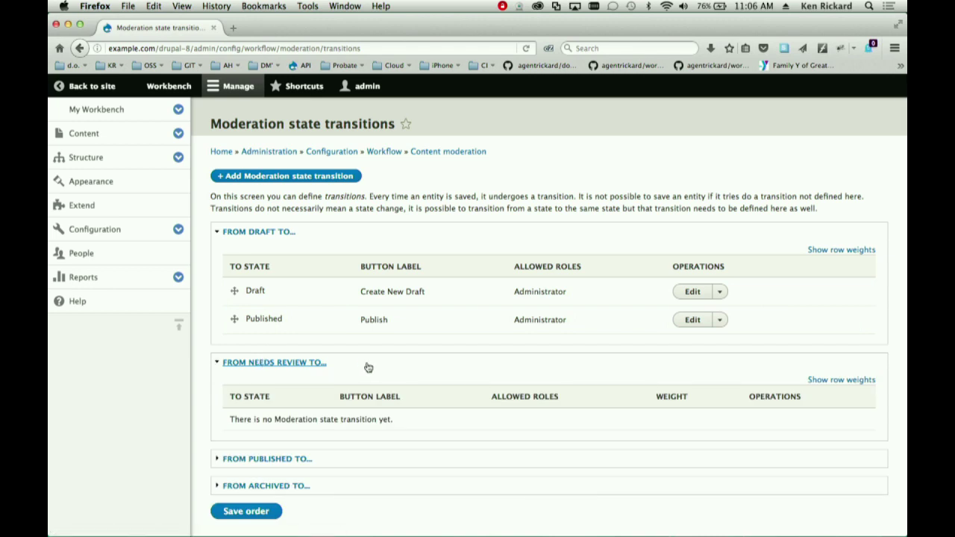
left_click(255, 177)
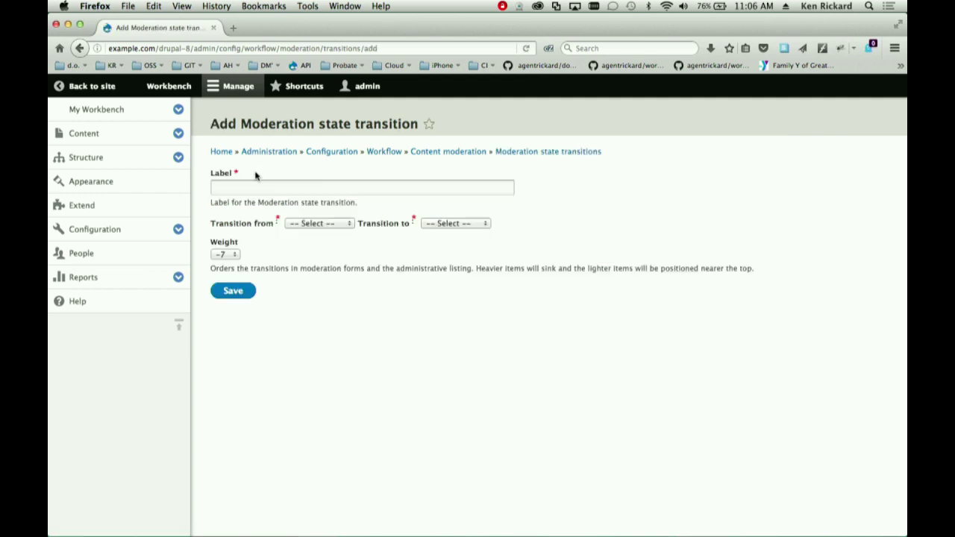
left_click(252, 186)
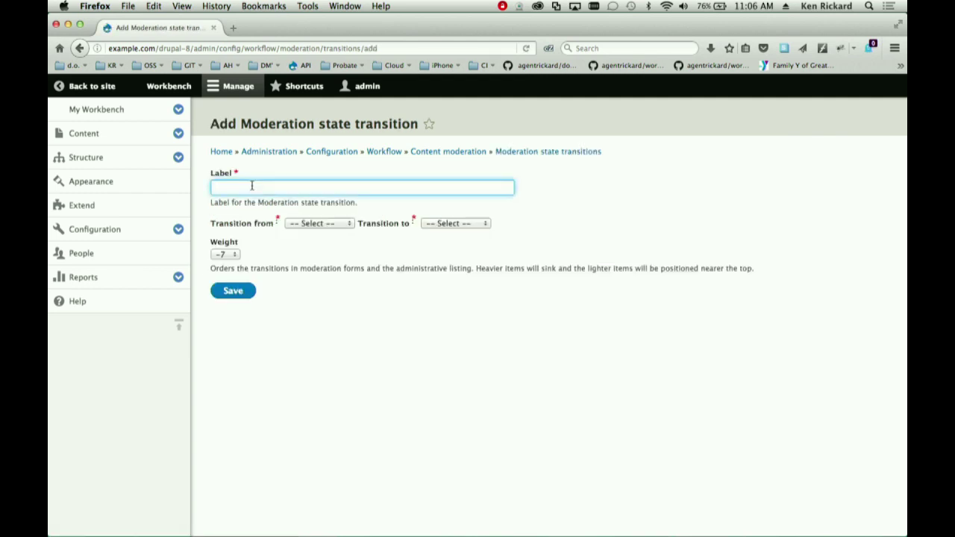
type("Needs review")
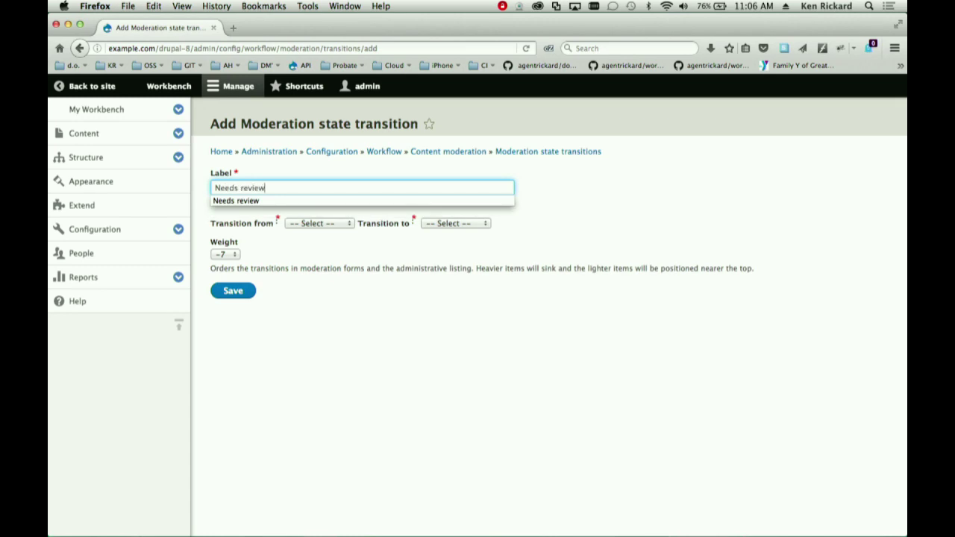
left_click(267, 200)
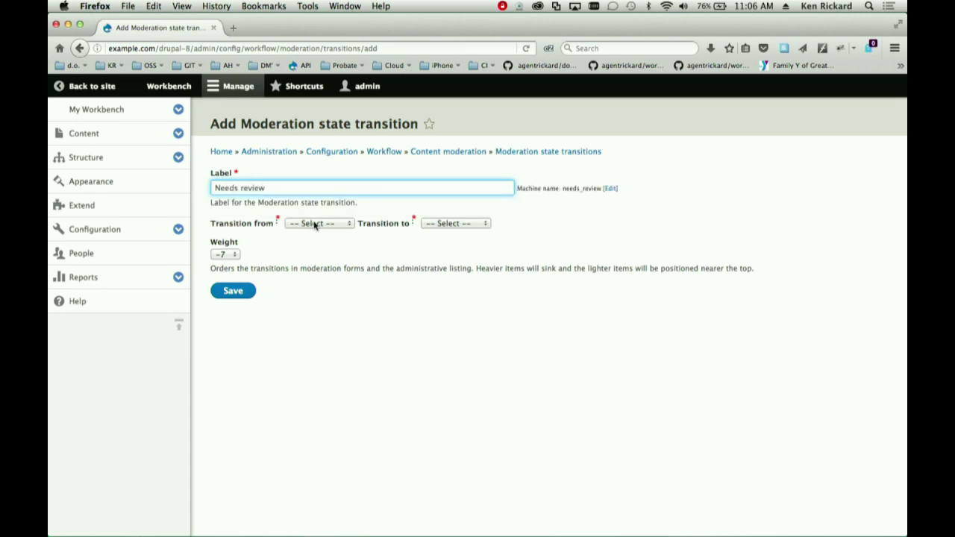
left_click(313, 223)
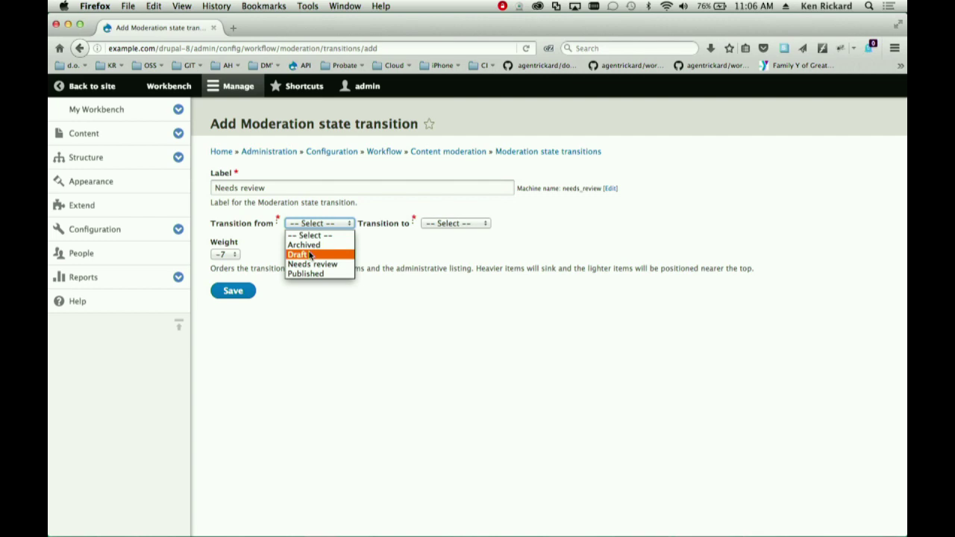
left_click(310, 255)
left_click(437, 223)
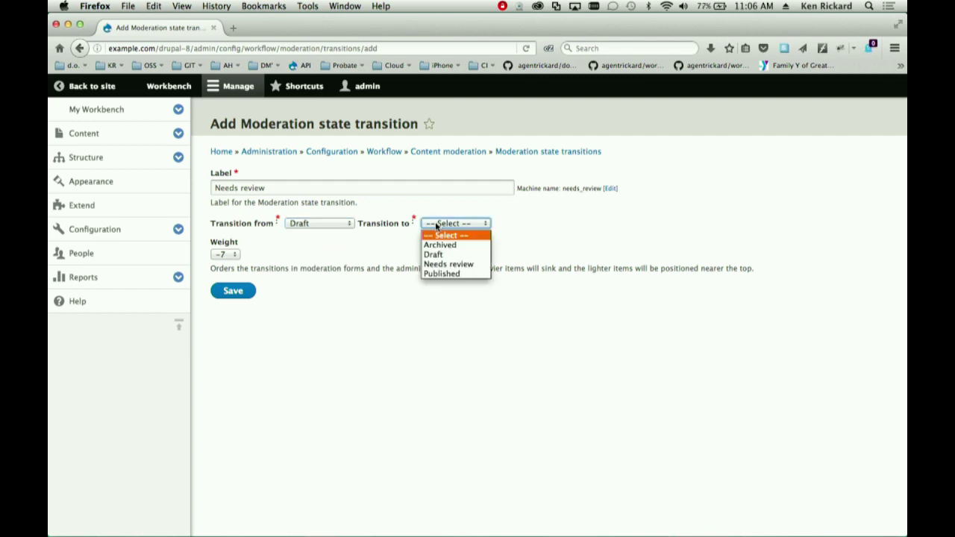
left_click(436, 265)
left_click(234, 291)
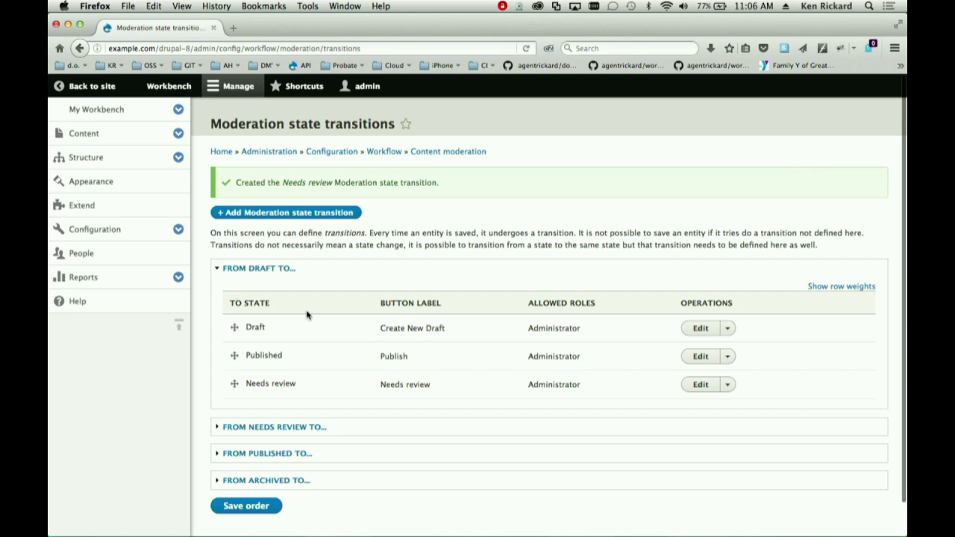
Add a moderation state transition labelled "Reviewed" that goes from Needs review to Published.
scroll(304, 314, "down", 1)
left_click(270, 394)
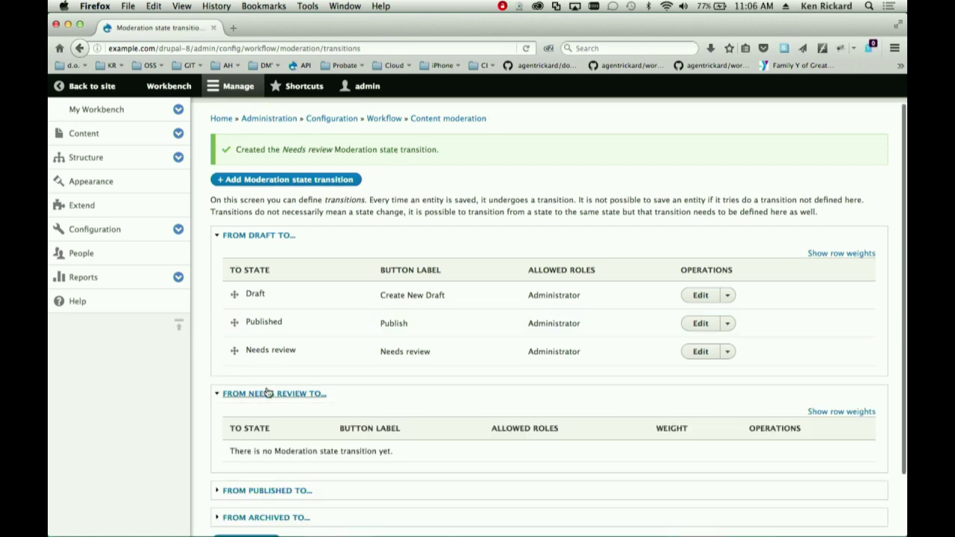
left_click(255, 178)
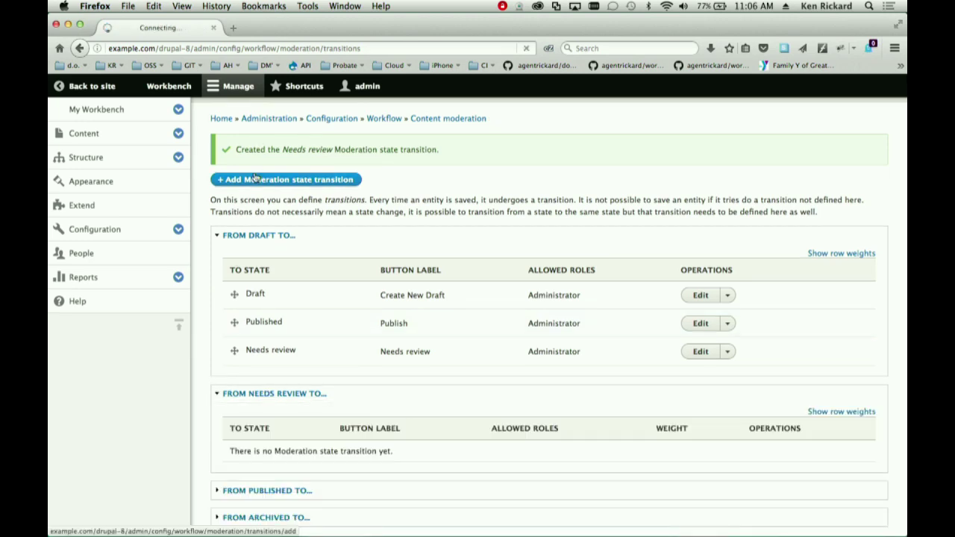
left_click(246, 186)
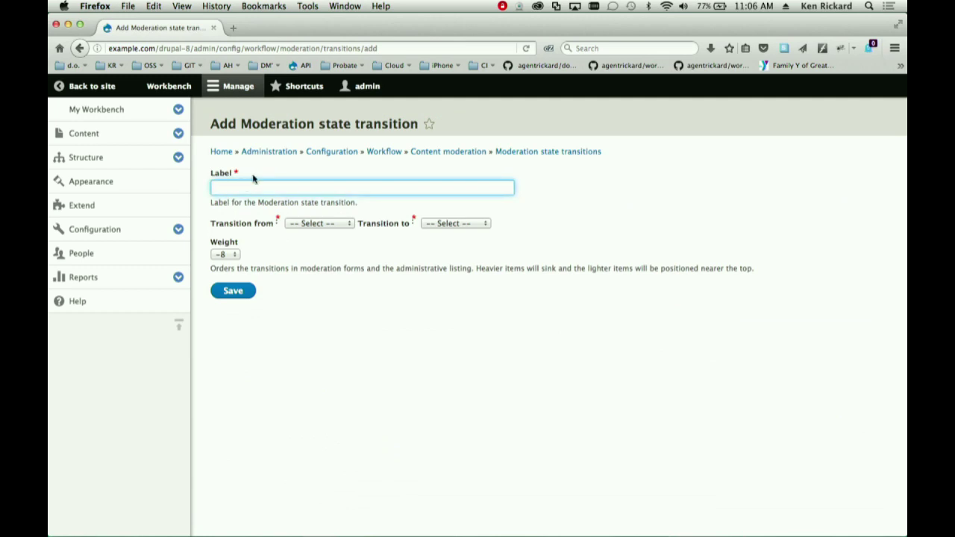
type("Review")
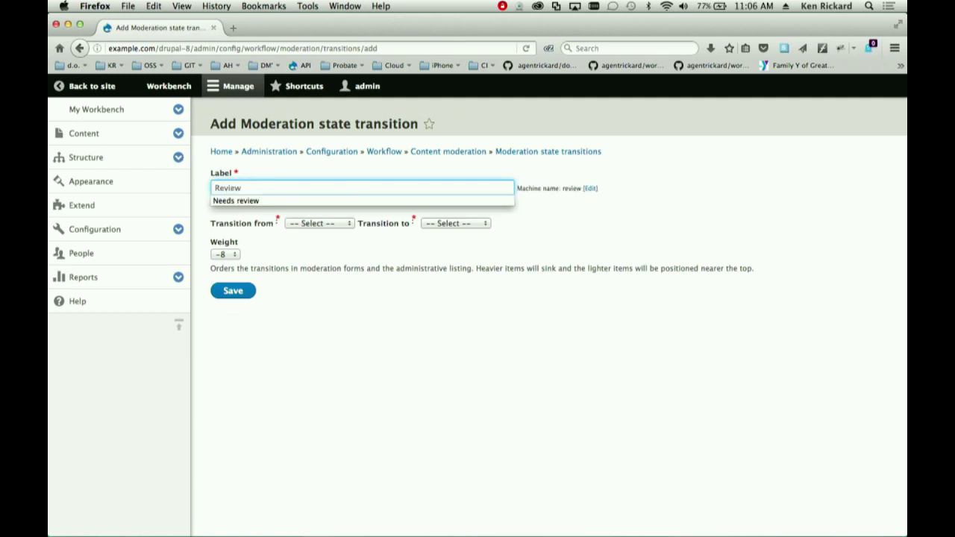
type("ed")
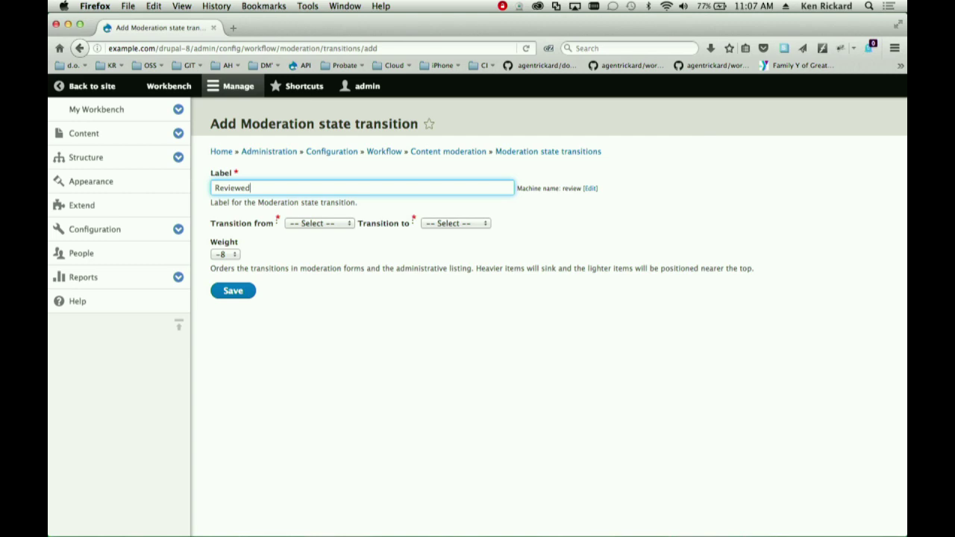
left_click(304, 223)
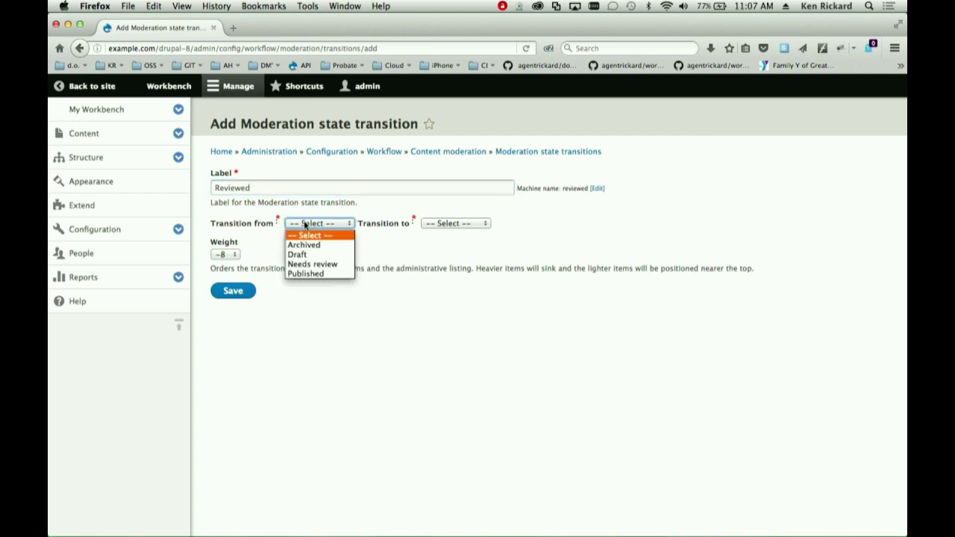
left_click(312, 264)
left_click(436, 223)
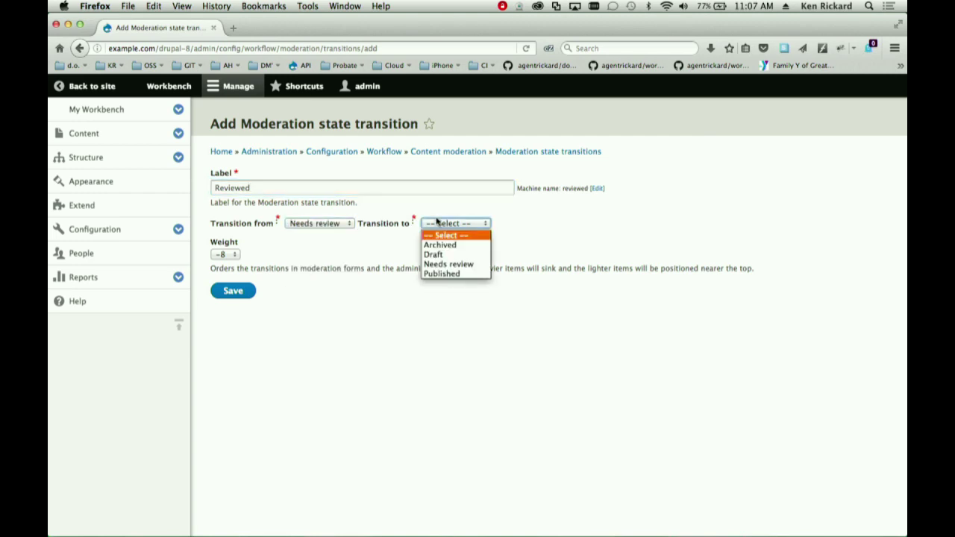
left_click(447, 275)
left_click(234, 291)
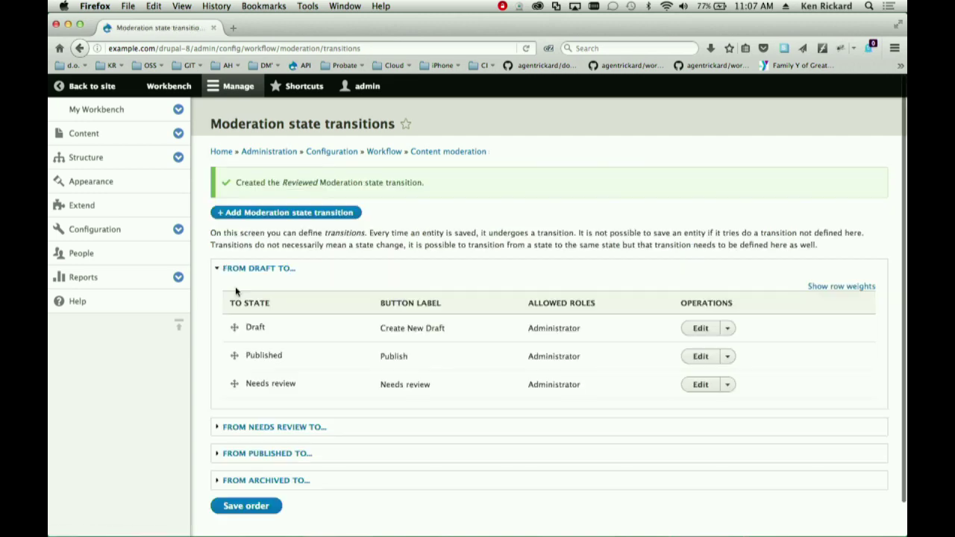
Review the transitions defined from the Needs review and Published states.
left_click(294, 429)
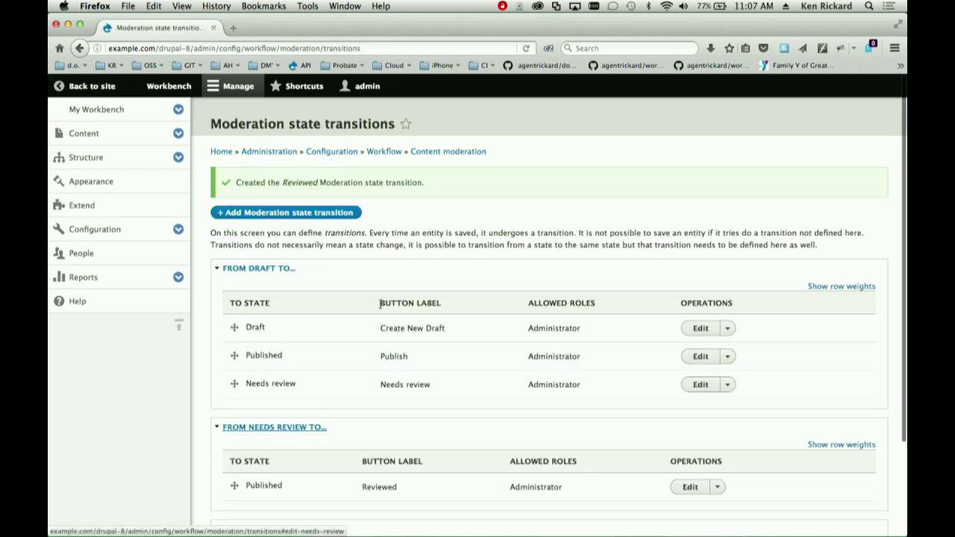
scroll(381, 304, "down", 3)
left_click(295, 420)
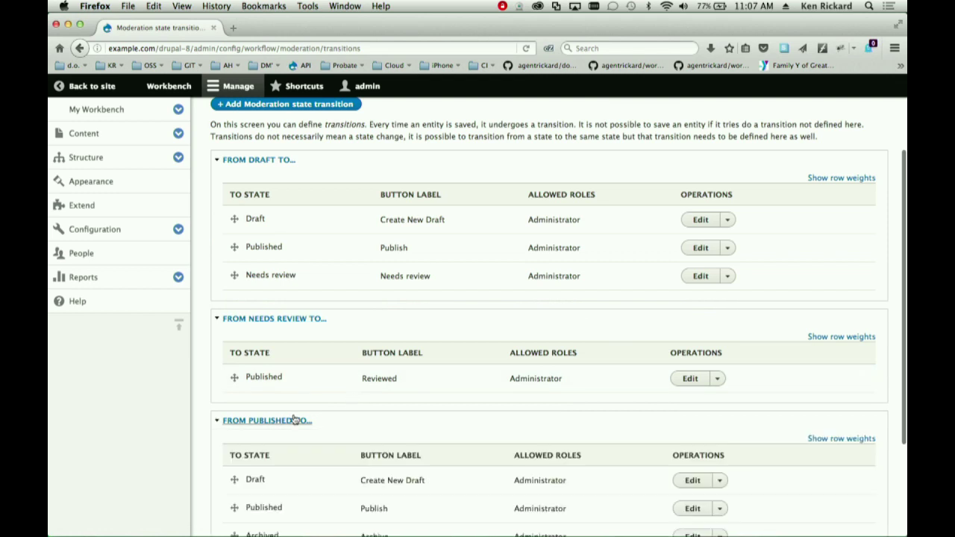
left_click(294, 420)
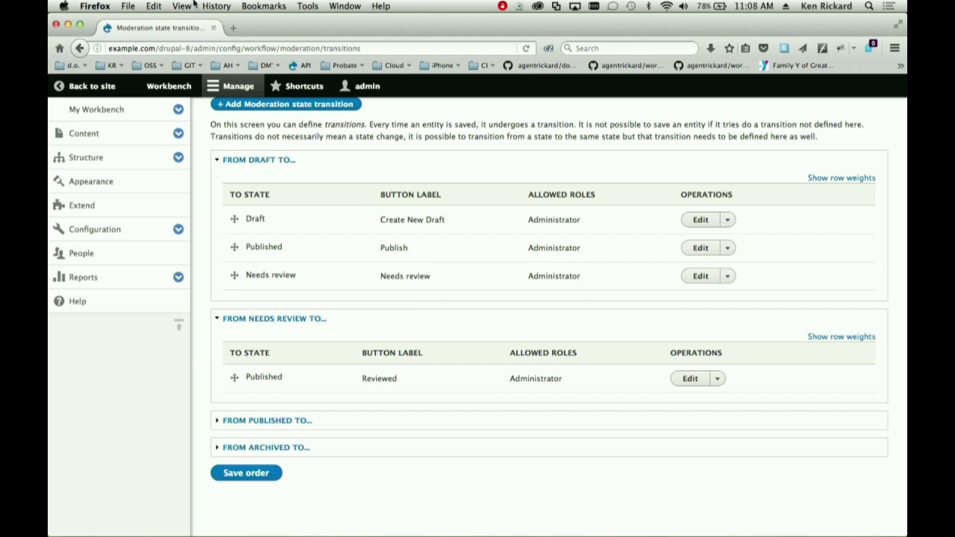
left_click(179, 157)
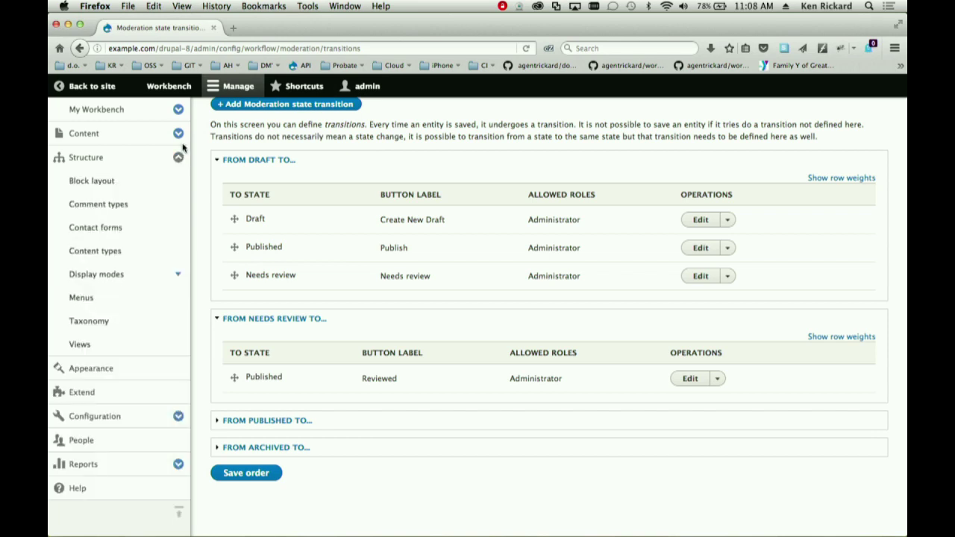
left_click(180, 417)
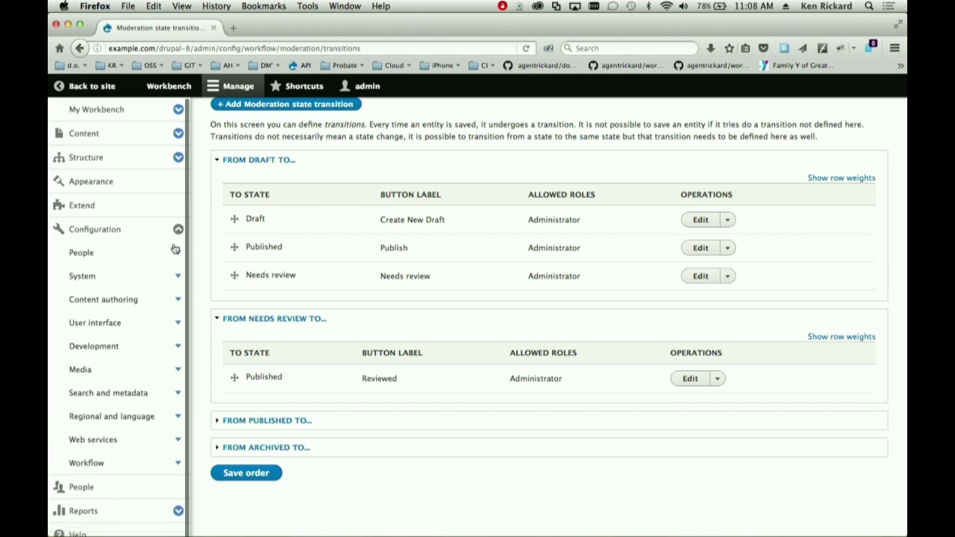
left_click(104, 259)
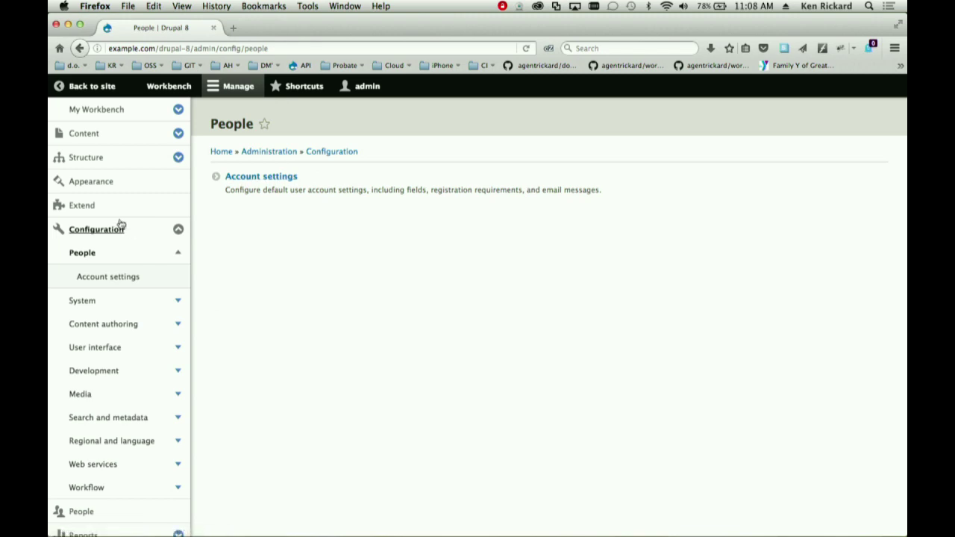
left_click(178, 229)
Open the user permissions page and examine the Content Moderation permissions, including those for using each state transition.
left_click(114, 261)
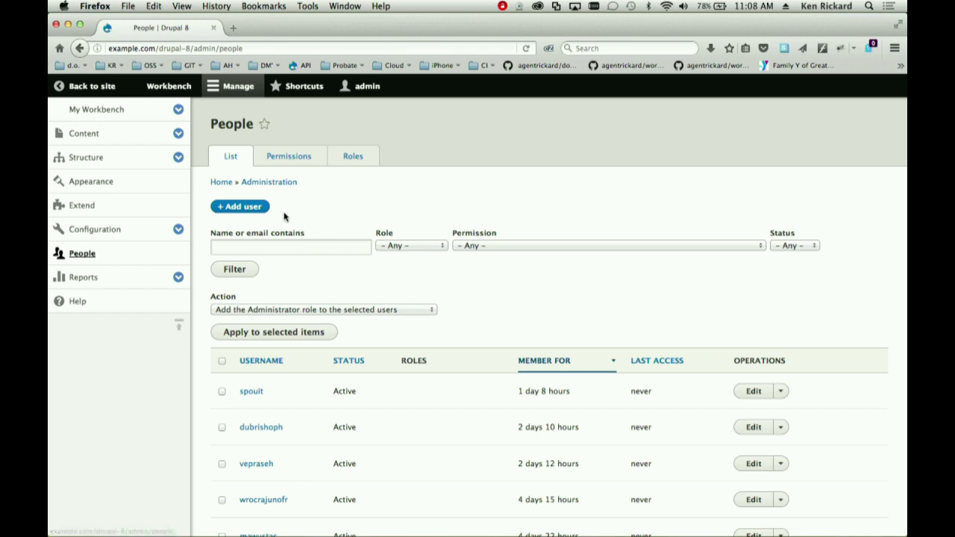
left_click(297, 157)
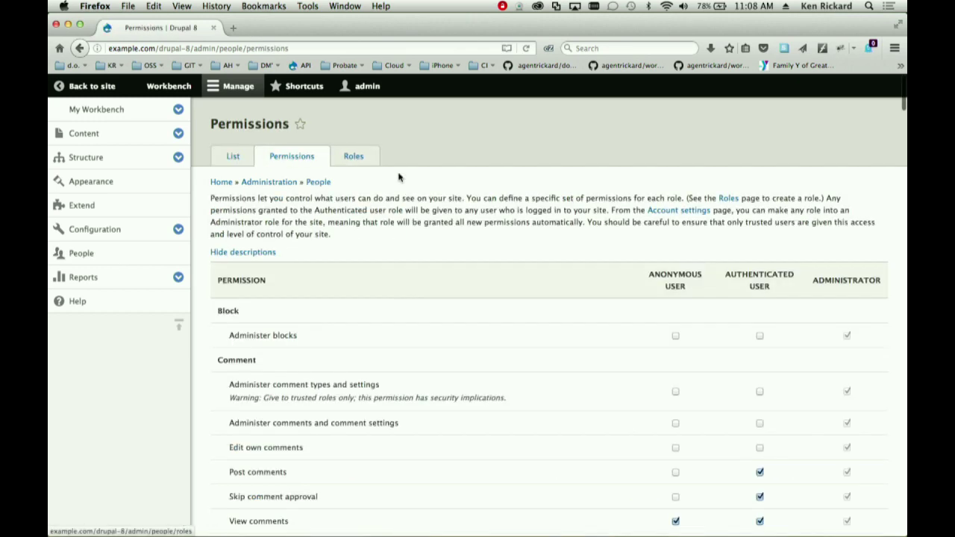
scroll(398, 177, "down", 20)
scroll(398, 177, "up", 20)
scroll(399, 176, "up", 10)
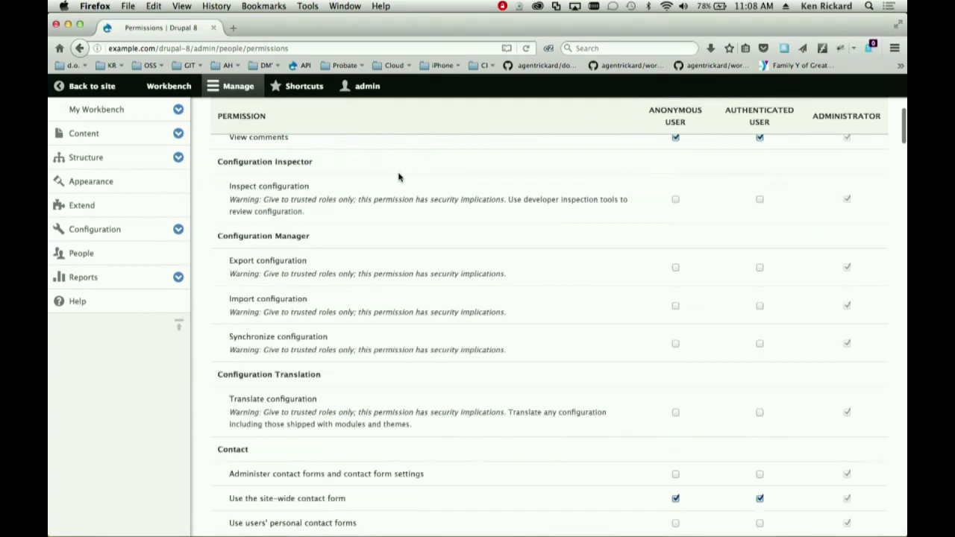
scroll(398, 177, "up", 3)
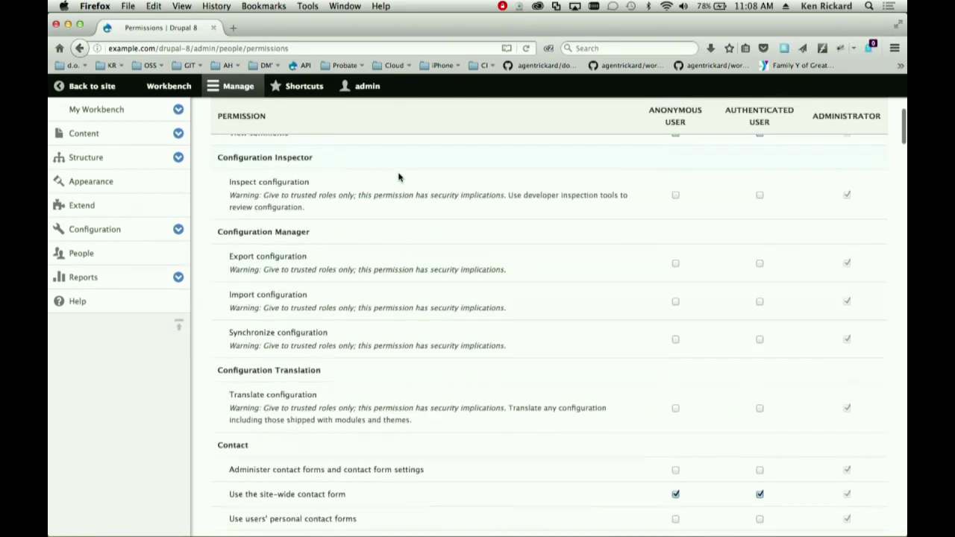
scroll(398, 177, "down", 6)
scroll(399, 176, "down", 5)
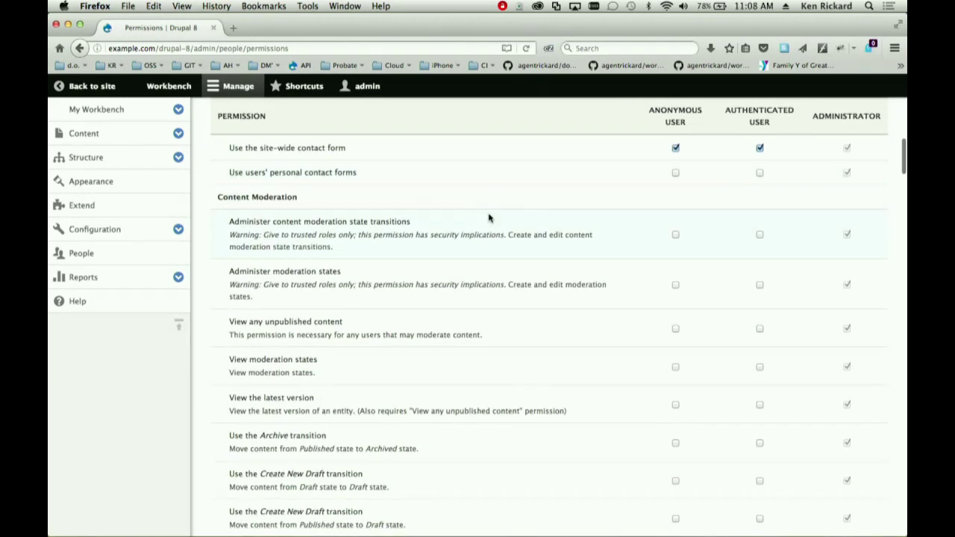
scroll(488, 217, "down", 5)
scroll(488, 217, "down", 3)
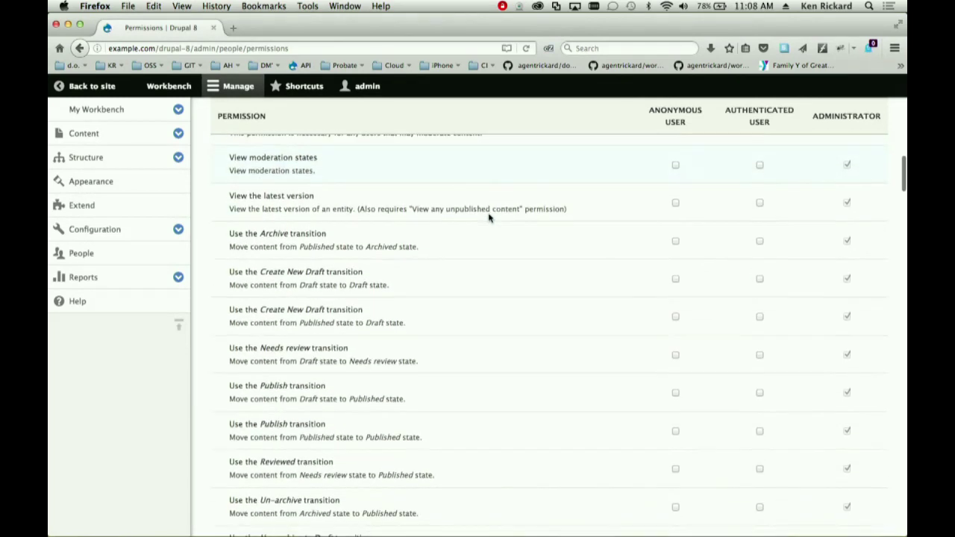
scroll(488, 218, "down", 1)
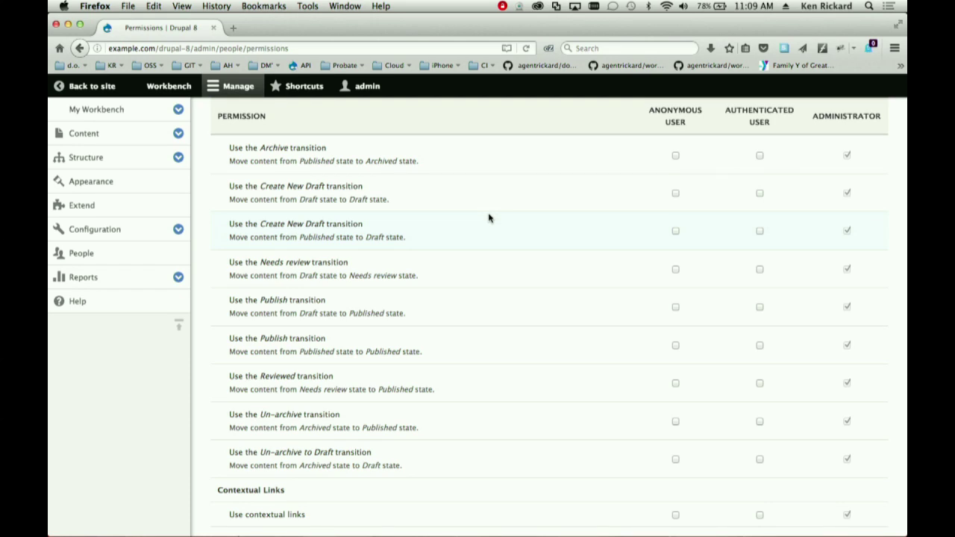
Highlight the name of the "View any unpublished content" permission in the Content Moderation group.
scroll(488, 218, "up", 3)
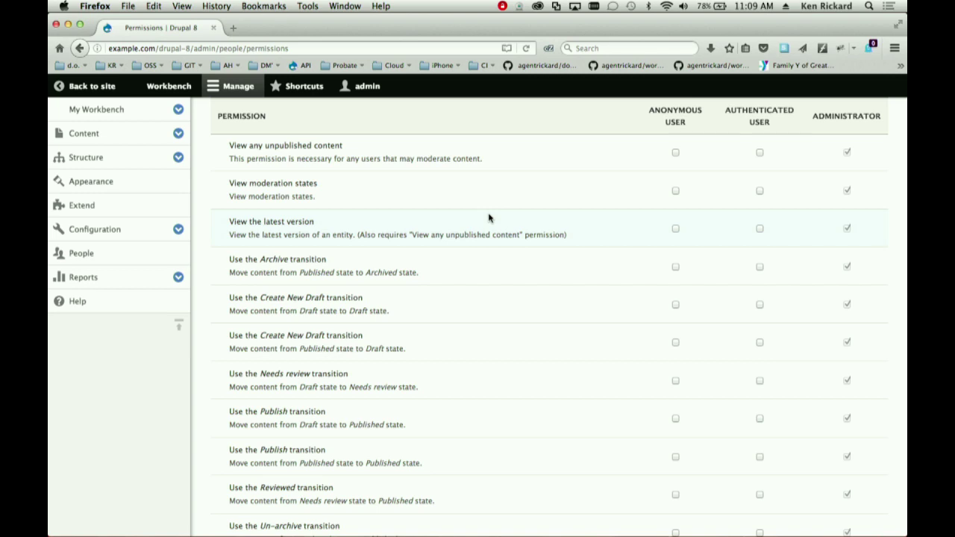
scroll(488, 216, "up", 2)
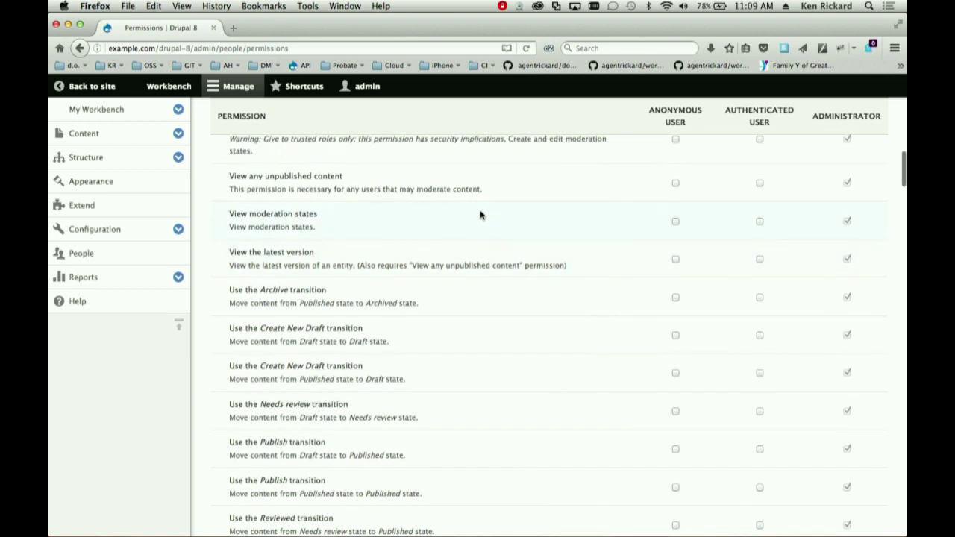
left_click_drag(343, 177, 225, 173)
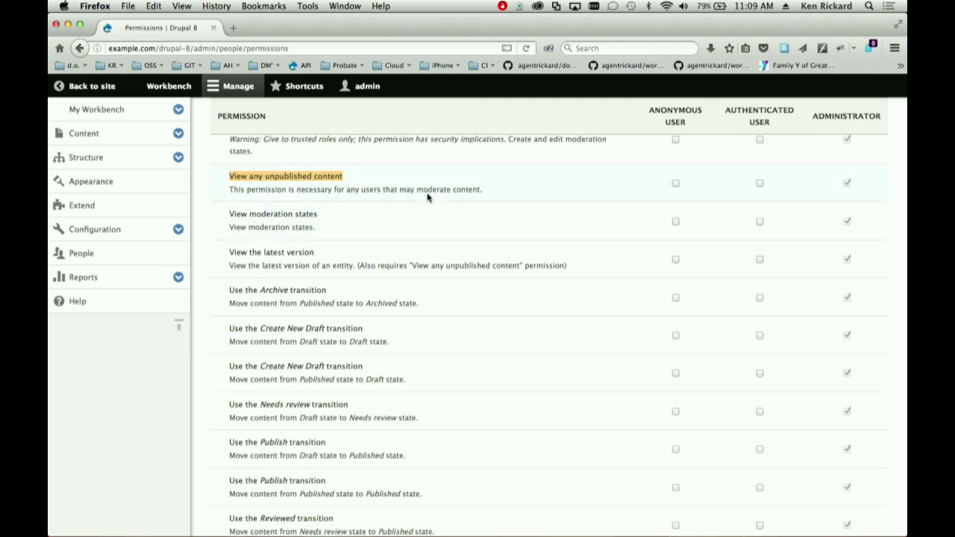
Open the "Hello Dublin!!!!!" article from My Workbench and start a new draft of it.
scroll(426, 197, "up", 10)
scroll(427, 197, "up", 2)
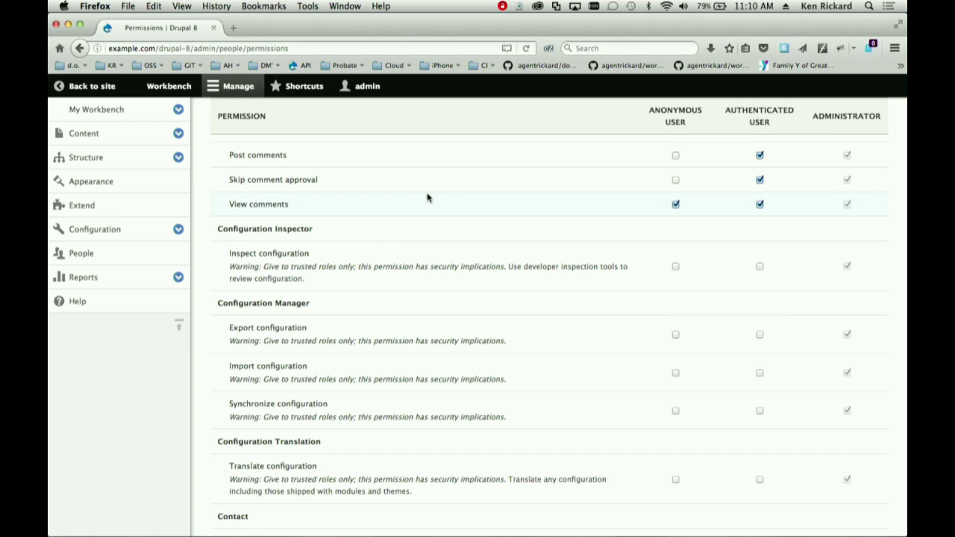
scroll(427, 197, "up", 5)
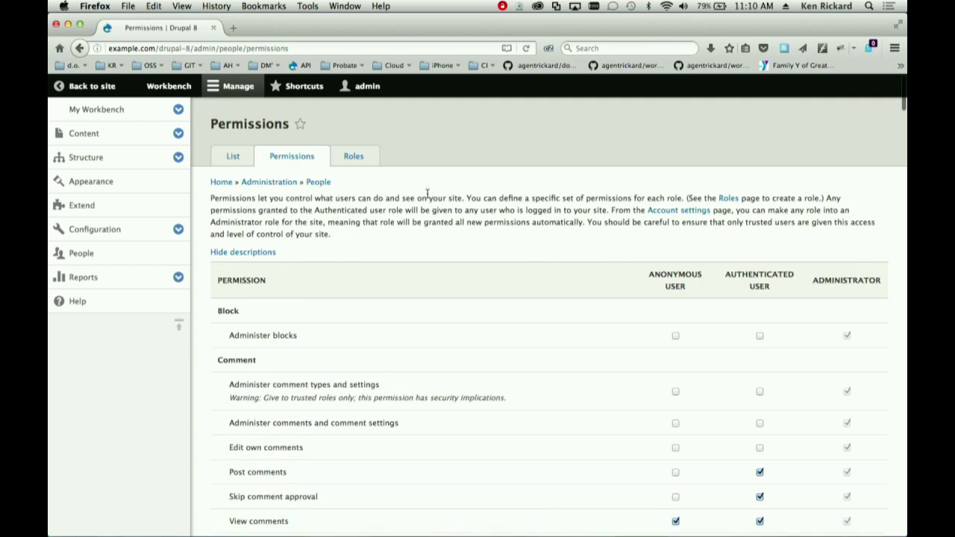
left_click(119, 112)
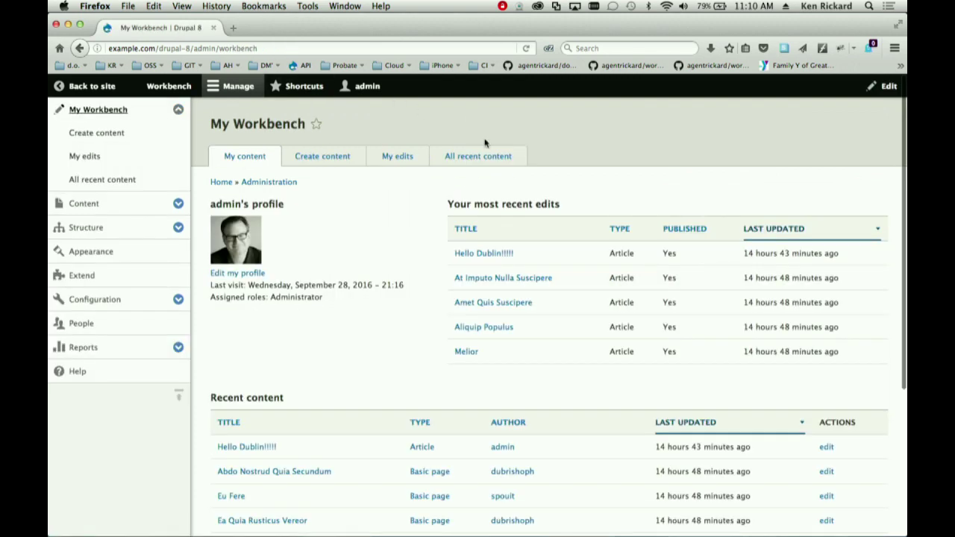
left_click(485, 254)
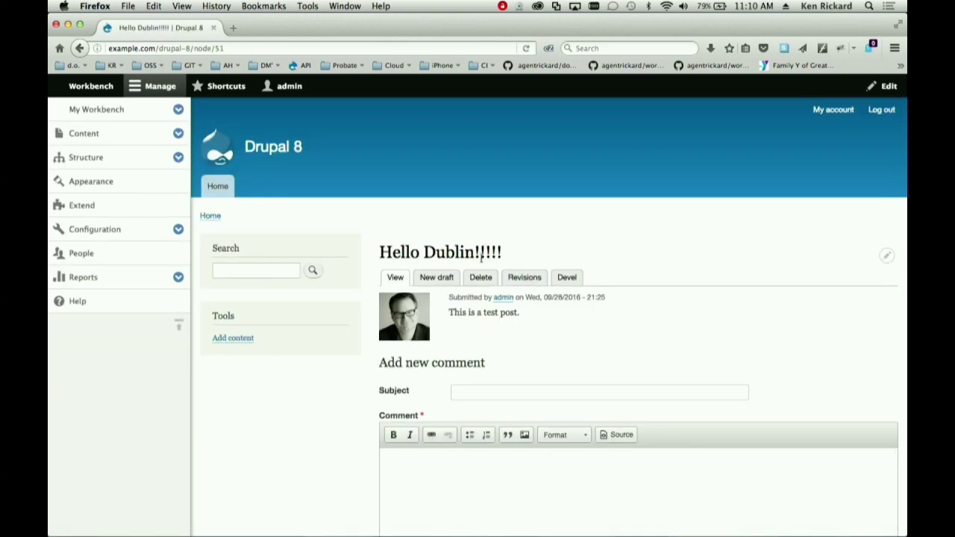
left_click(439, 284)
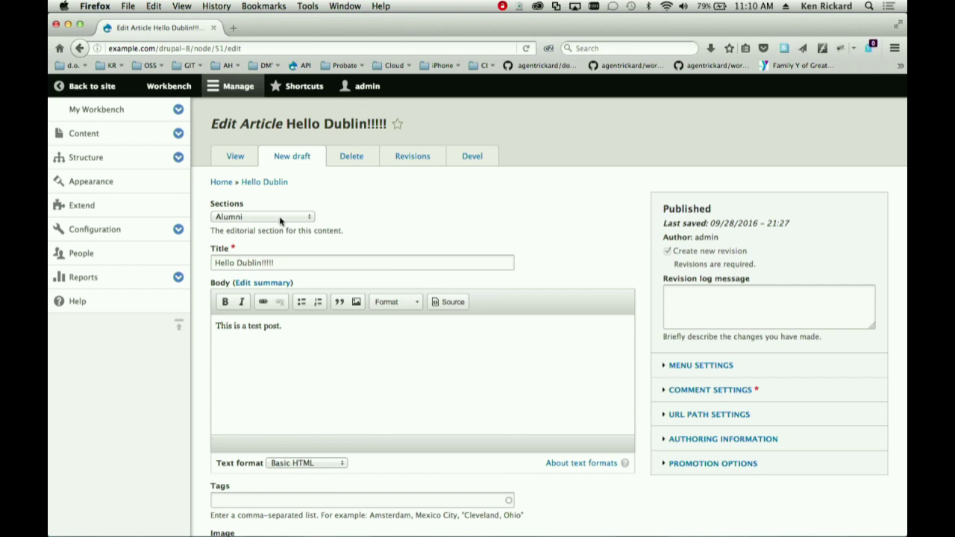
Check the editorial section choices and the moderation save options on the article's edit form.
left_click(280, 218)
left_click(409, 198)
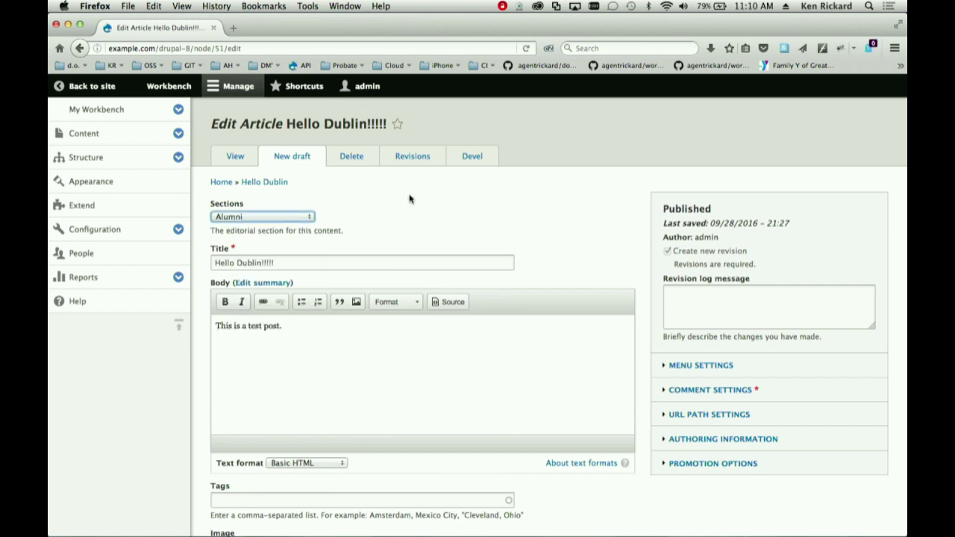
scroll(409, 198, "down", 1)
scroll(408, 198, "up", 1)
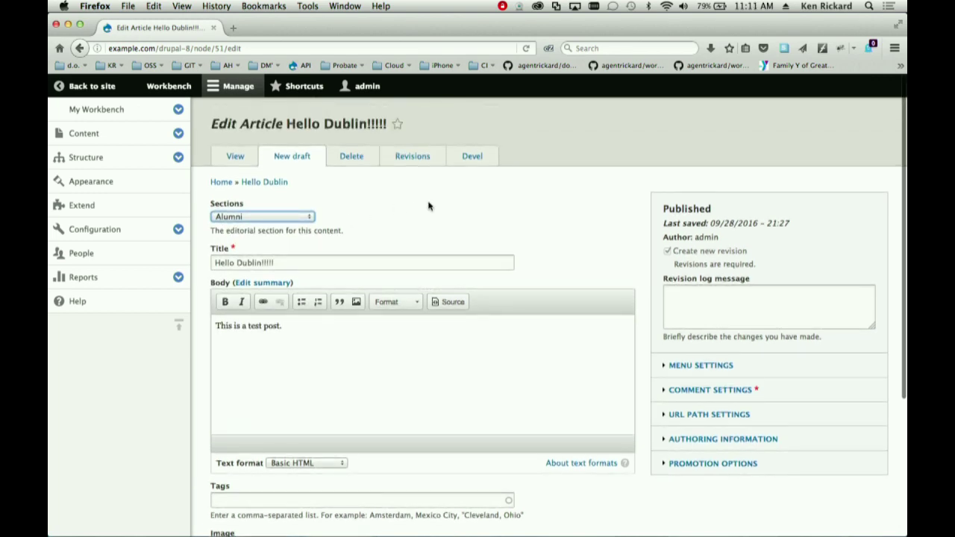
scroll(428, 206, "down", 5)
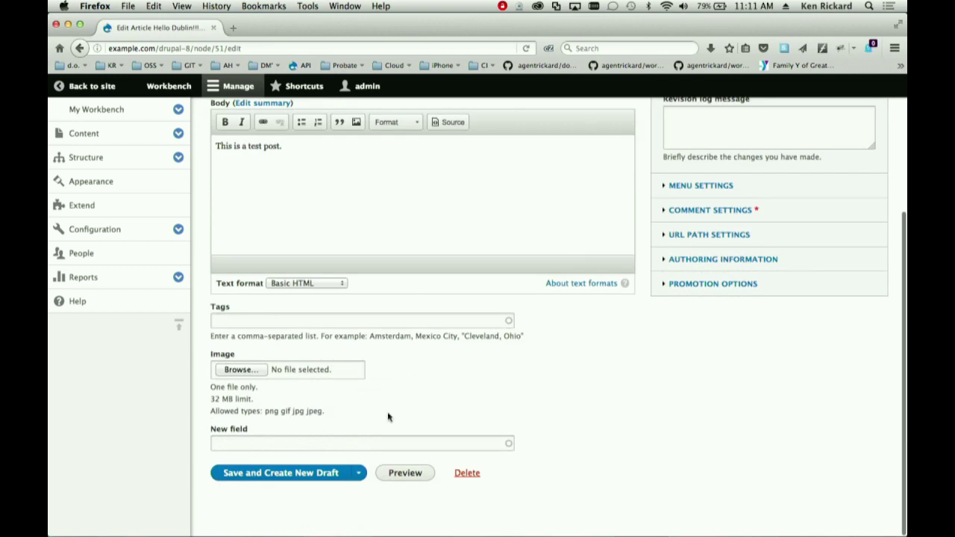
left_click(361, 473)
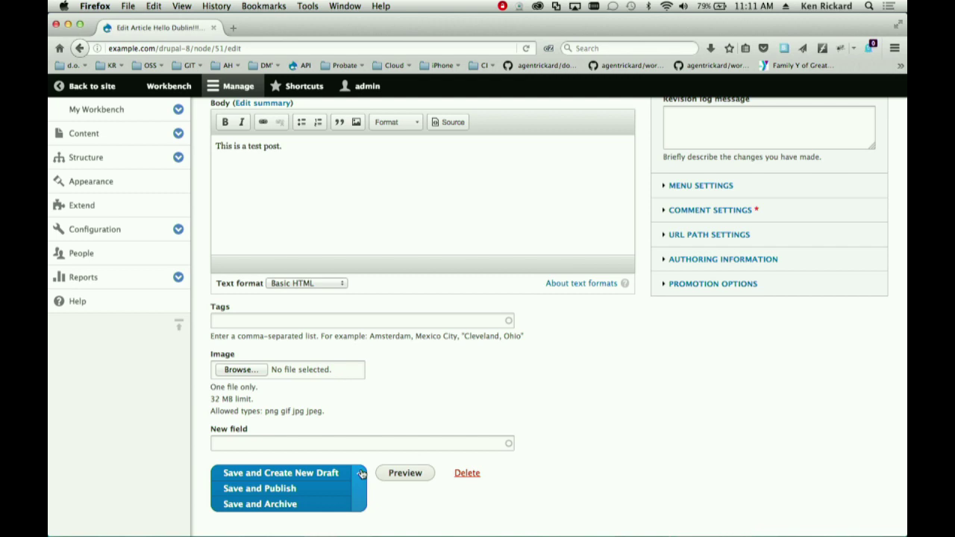
scroll(840, 443, "up", 2)
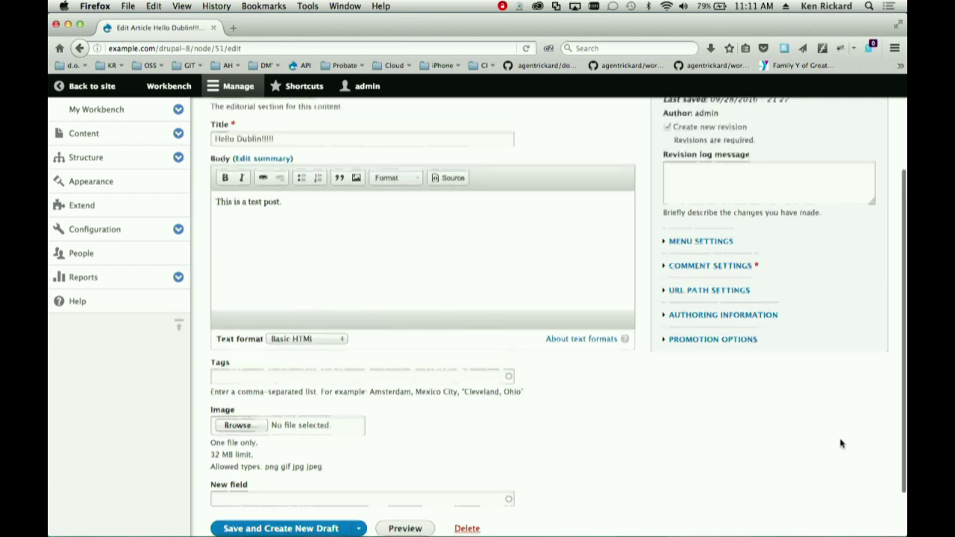
scroll(840, 444, "up", 3)
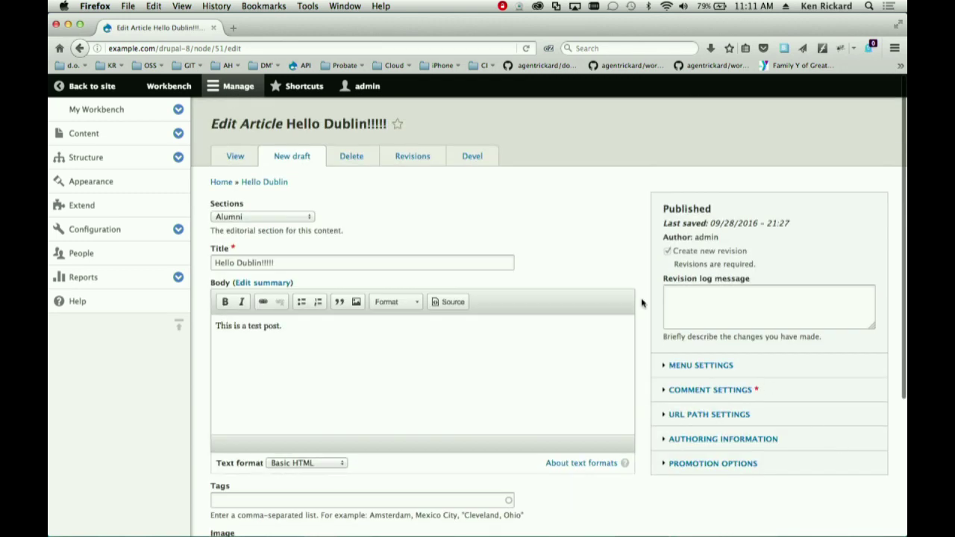
View the article's revision history, and switch to the presentation in Preview to show the Roadmap slide.
left_click(412, 161)
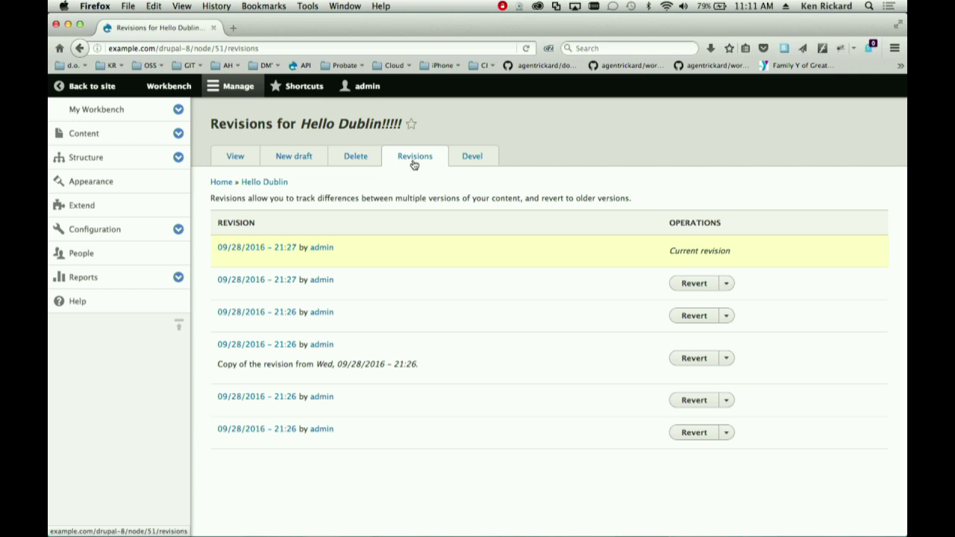
key("super+Tab")
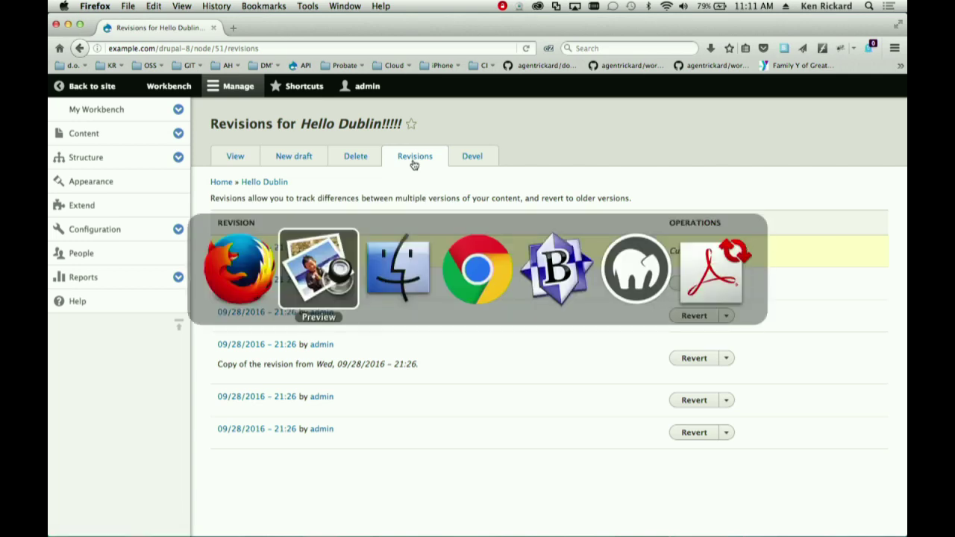
key("Down")
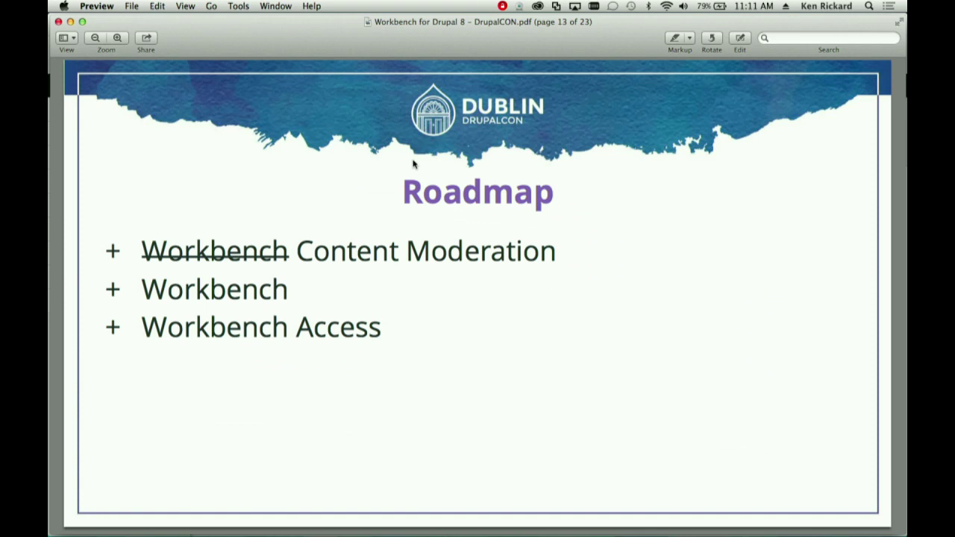
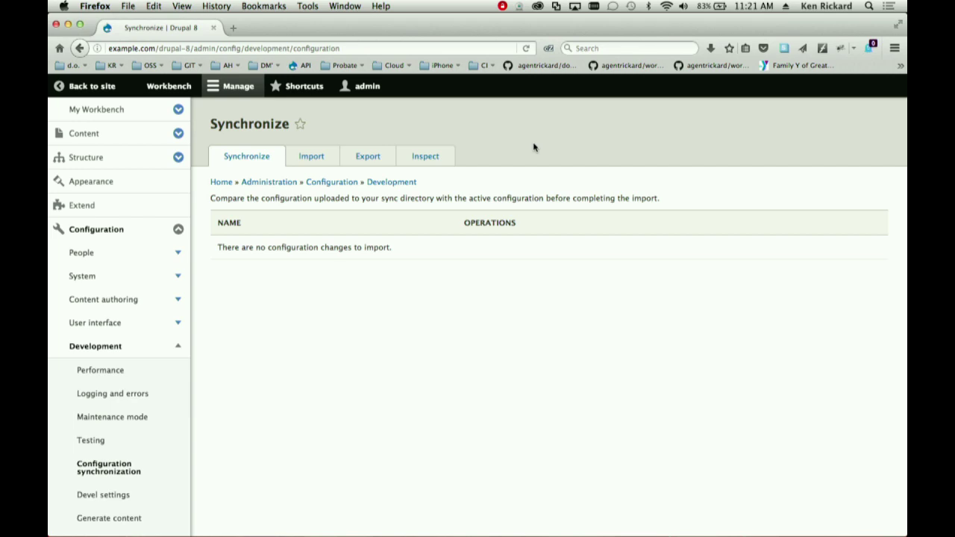
Display the single-item configuration export of the Archived moderation state.
left_click(363, 158)
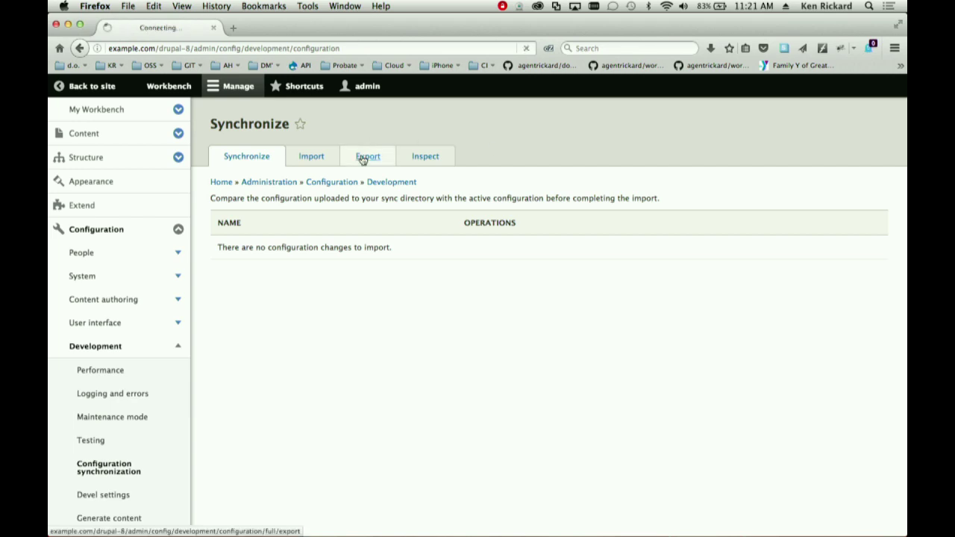
left_click(328, 195)
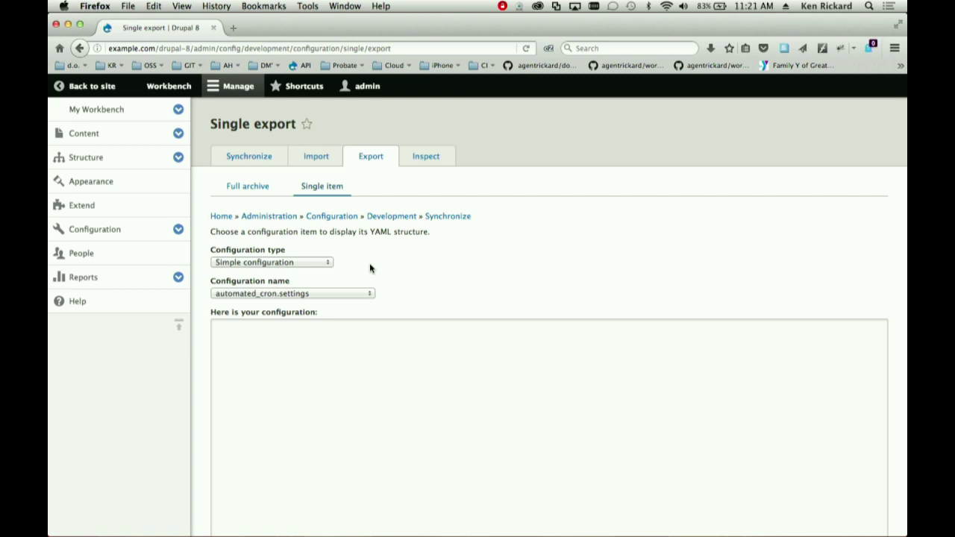
left_click(272, 261)
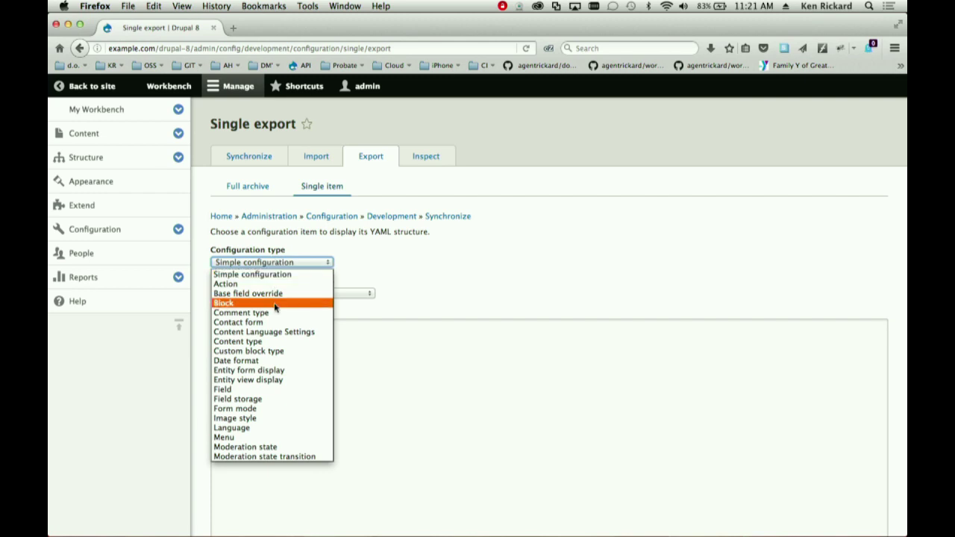
scroll(276, 307, "down", 3)
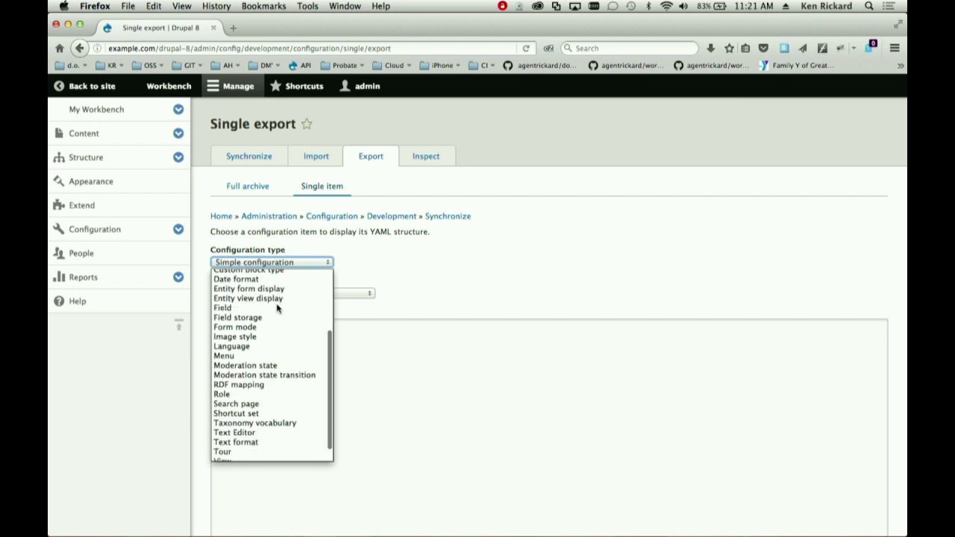
left_click(278, 366)
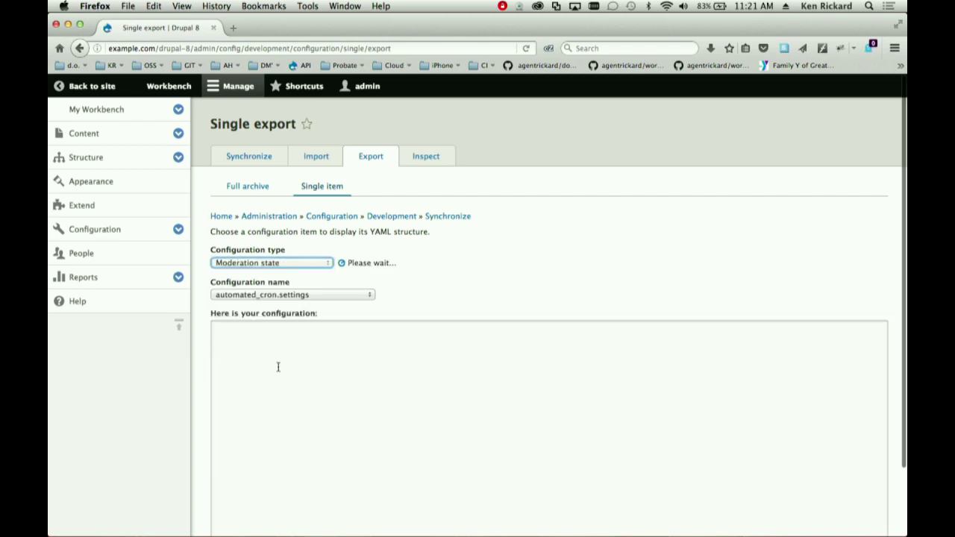
left_click(285, 293)
left_click(285, 315)
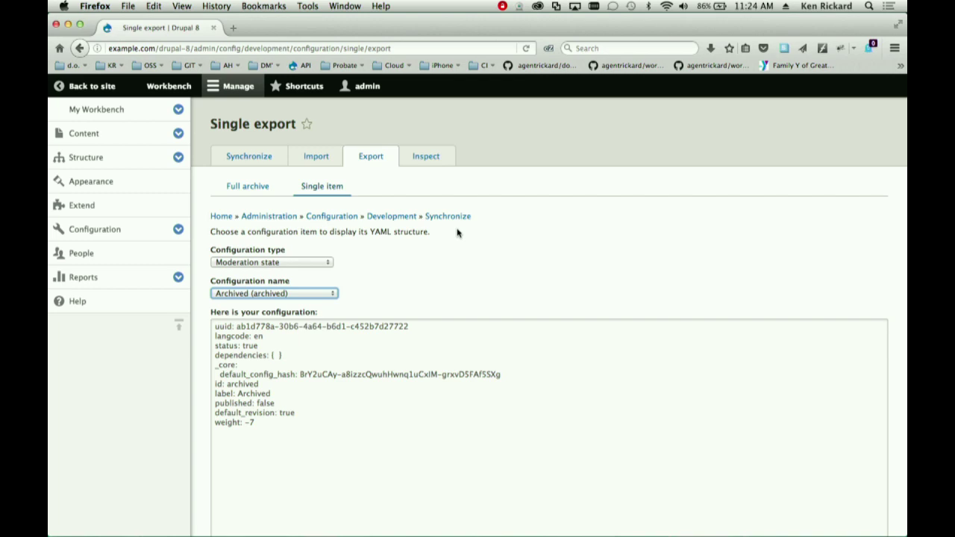
Switch to BBEdit and look through the recently opened files and folders.
key("super+Tab")
key("super+Tab")
key("super+Tab")
key("super+Tab")
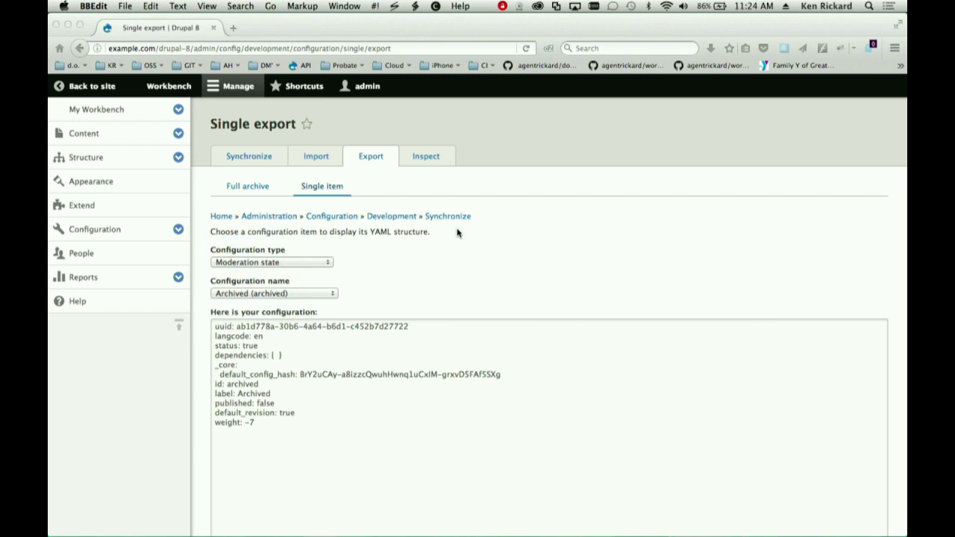
left_click(131, 5)
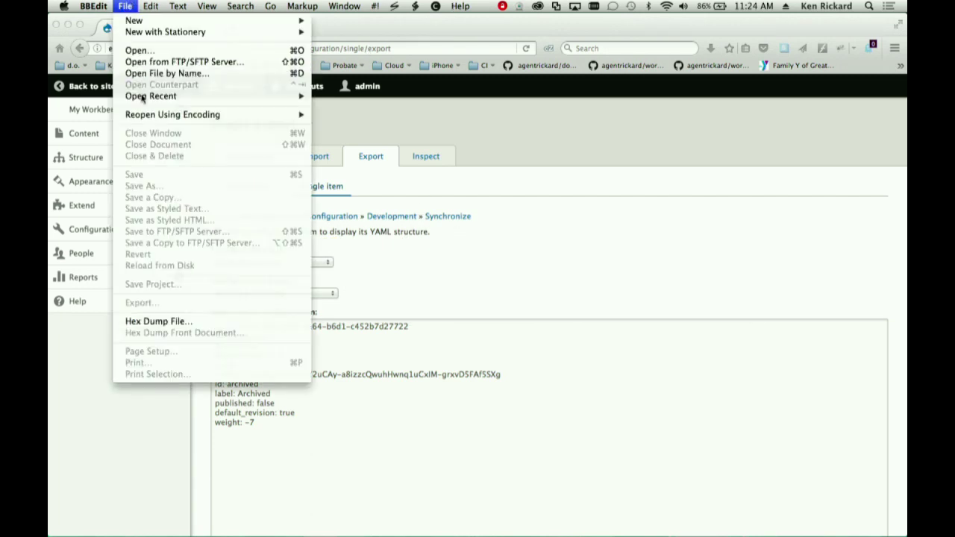
mouse_move(143, 103)
scroll(349, 319, "down", 5)
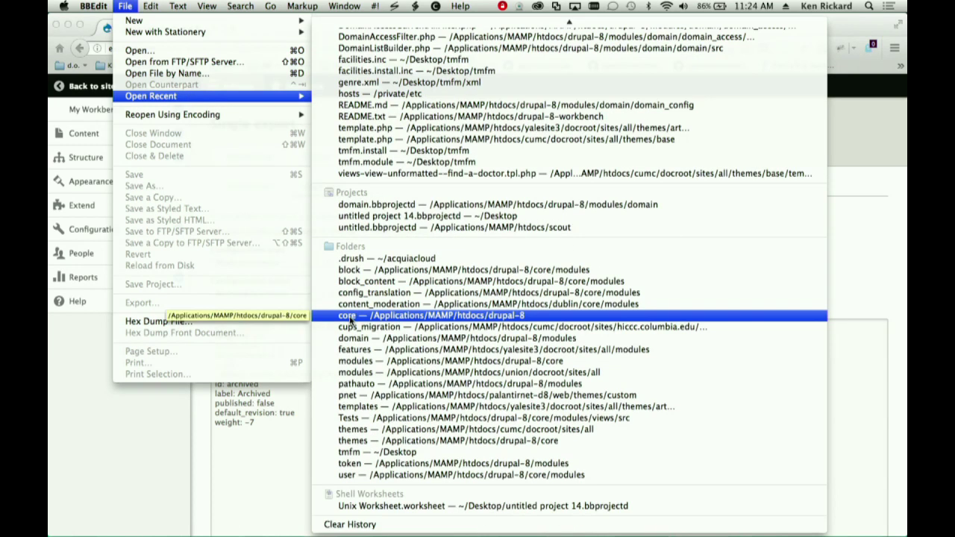
Start opening a file and browse to the drupal-8-workbench folder inside htdocs.
left_click(167, 50)
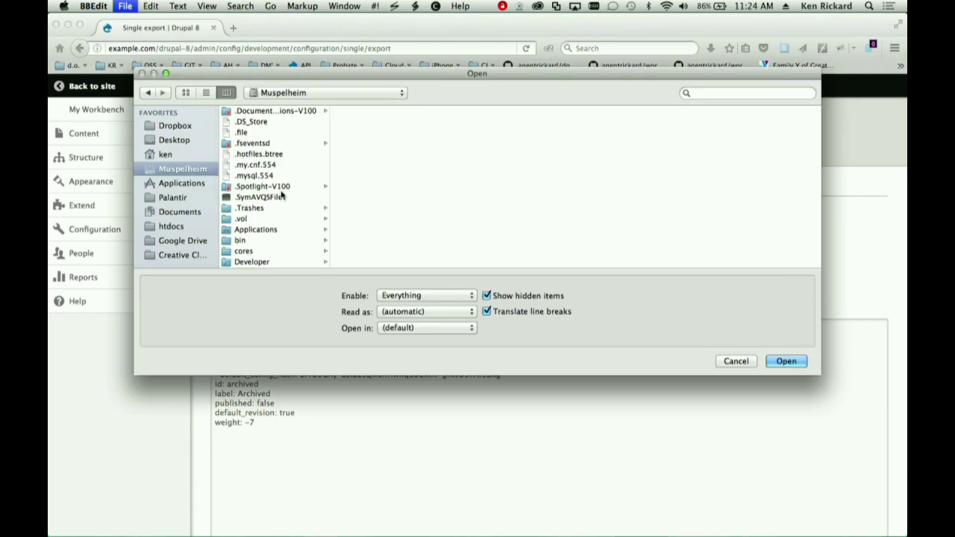
scroll(281, 195, "down", 10)
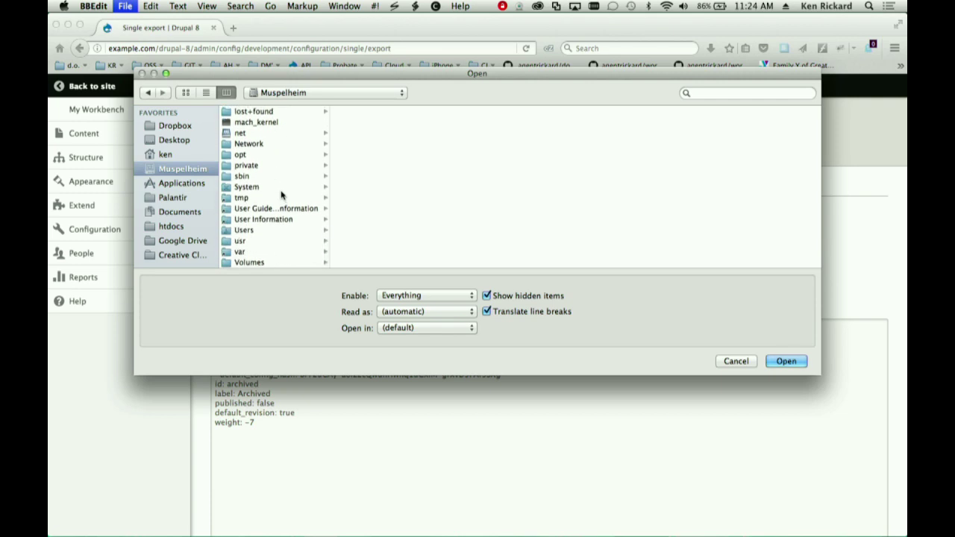
scroll(282, 195, "up", 5)
left_click(171, 226)
scroll(288, 182, "down", 10)
scroll(287, 181, "down", 10)
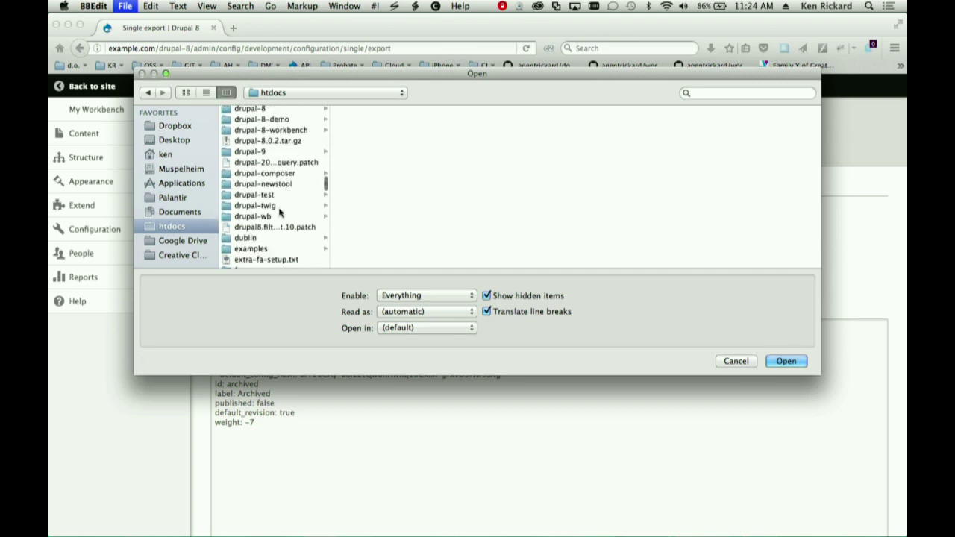
left_click(270, 132)
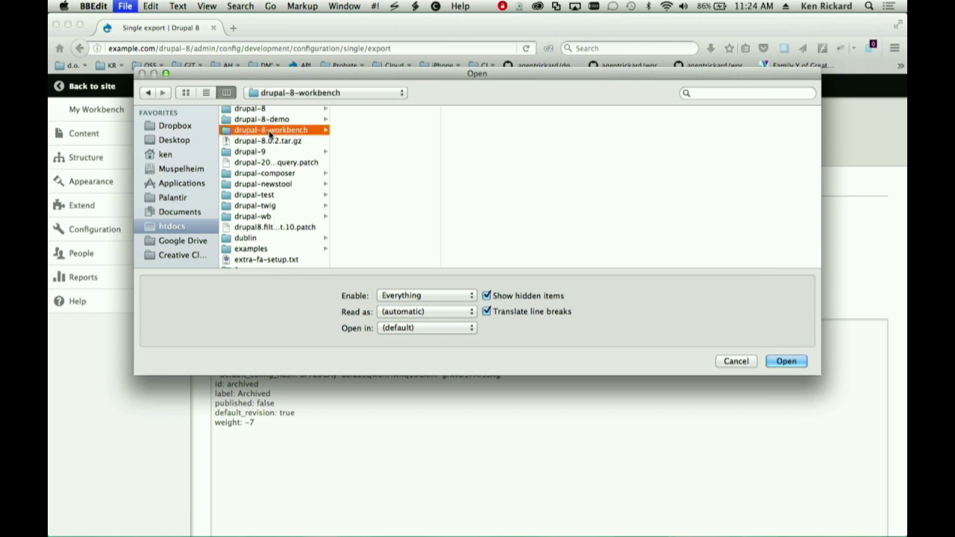
Open AccessControlHierarchyBase.php from modules/workbench_access/src and look through its base class definition.
scroll(383, 211, "down", 3)
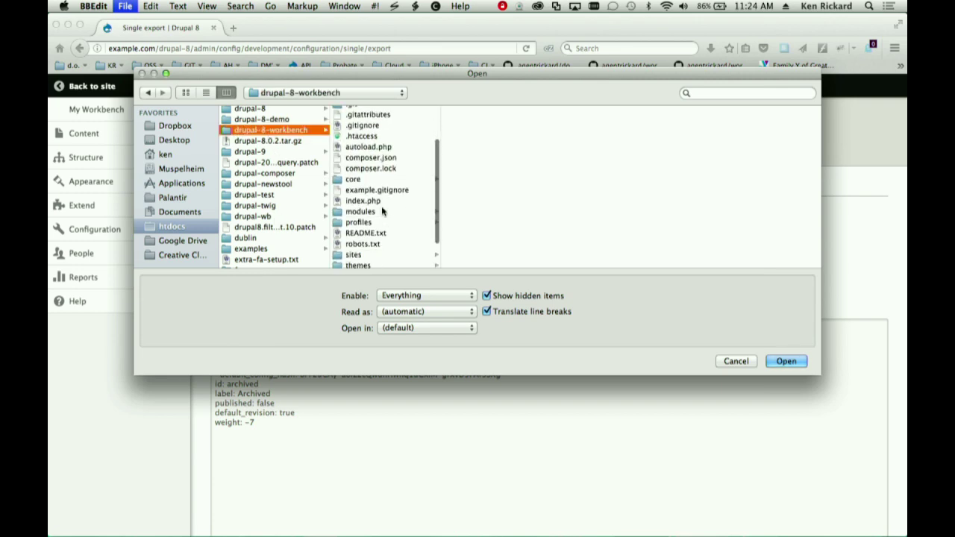
left_click(382, 209)
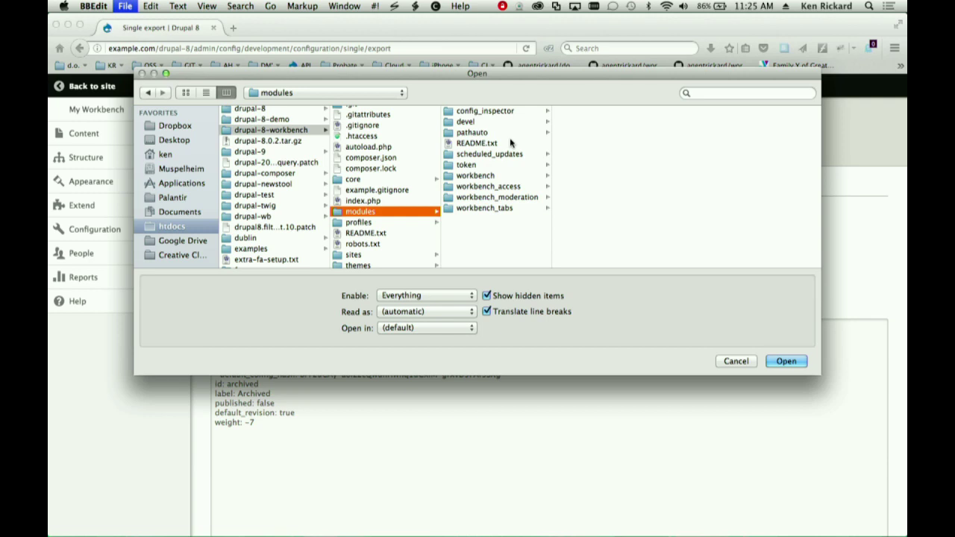
left_click(504, 186)
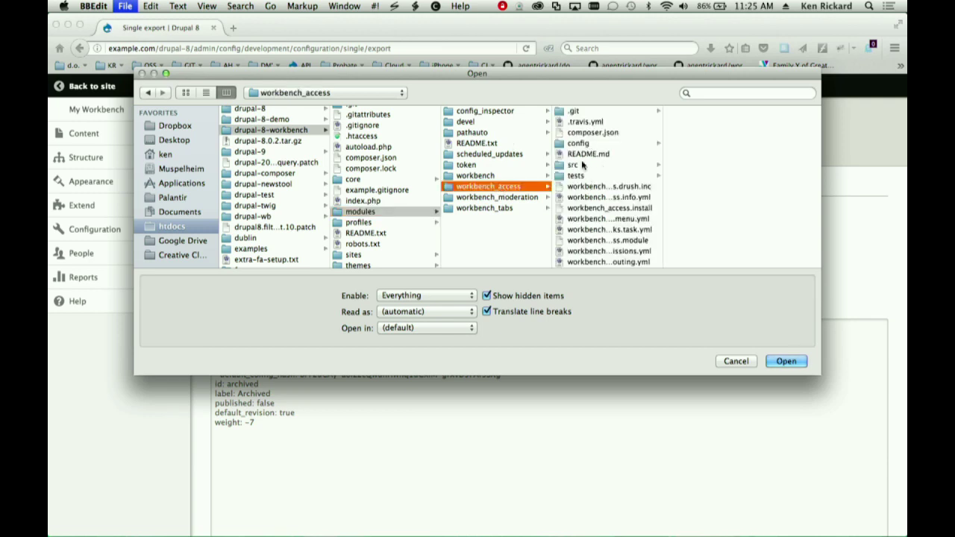
left_click(584, 165)
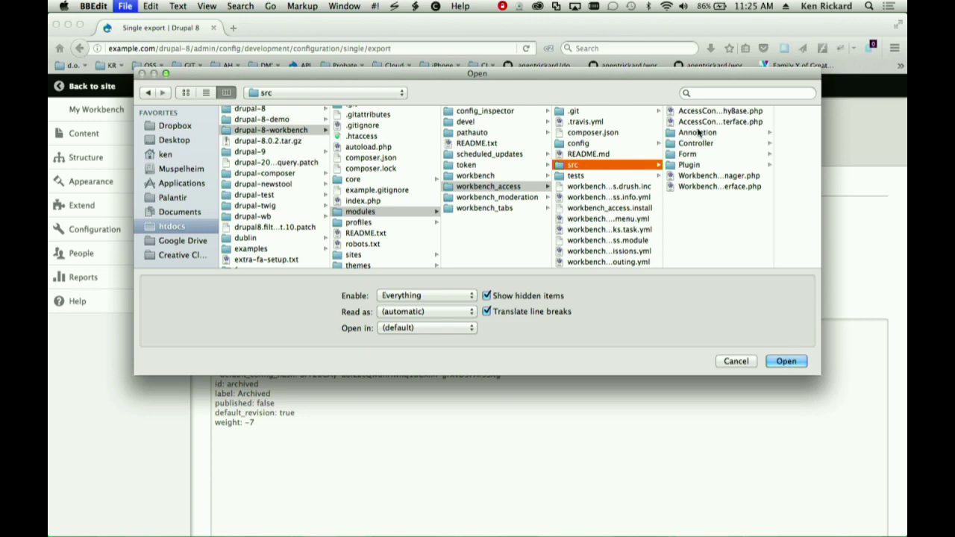
left_click(695, 112)
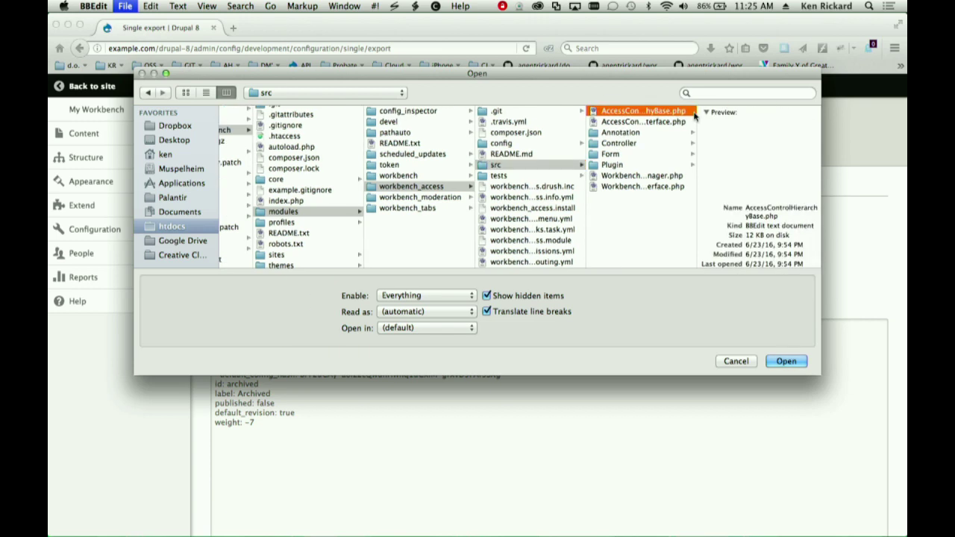
left_click(785, 361)
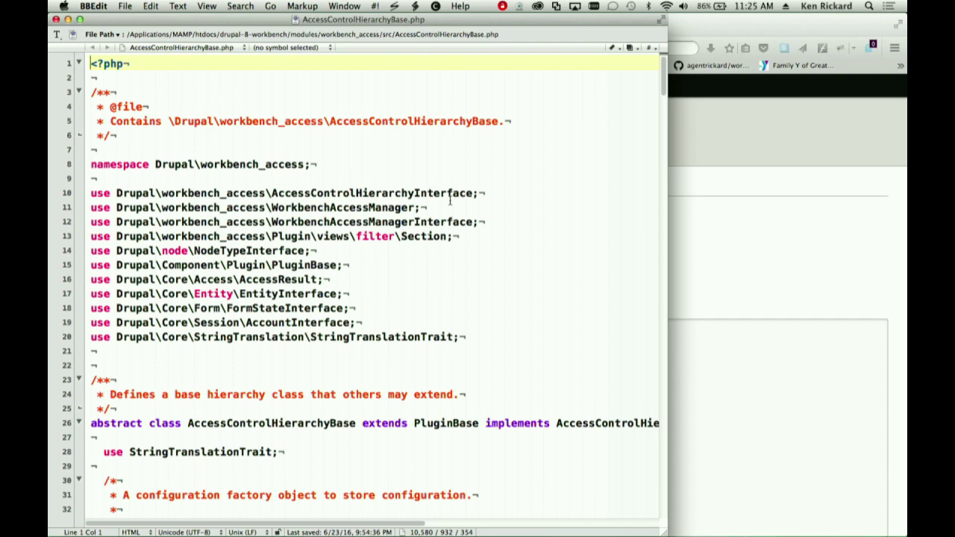
scroll(449, 199, "down", 14)
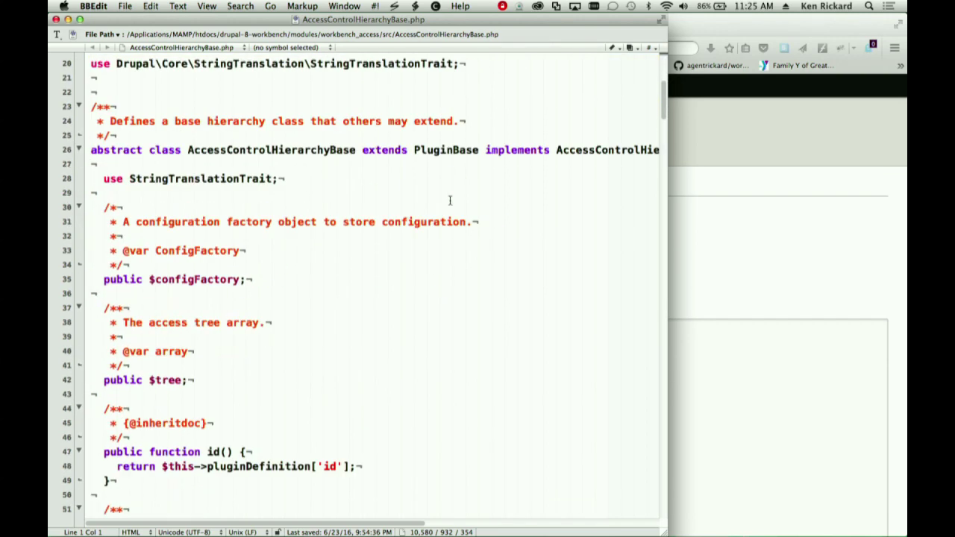
Examine the methods of AccessControlHierarchyBase.php from label and status through the configuration form handlers to checkEntityAccess.
scroll(450, 200, "down", 3)
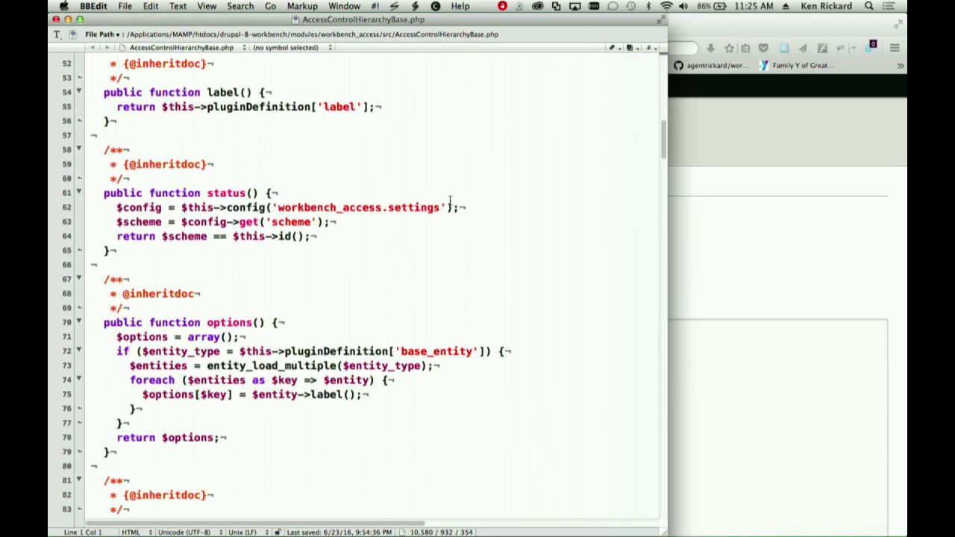
scroll(450, 199, "down", 4)
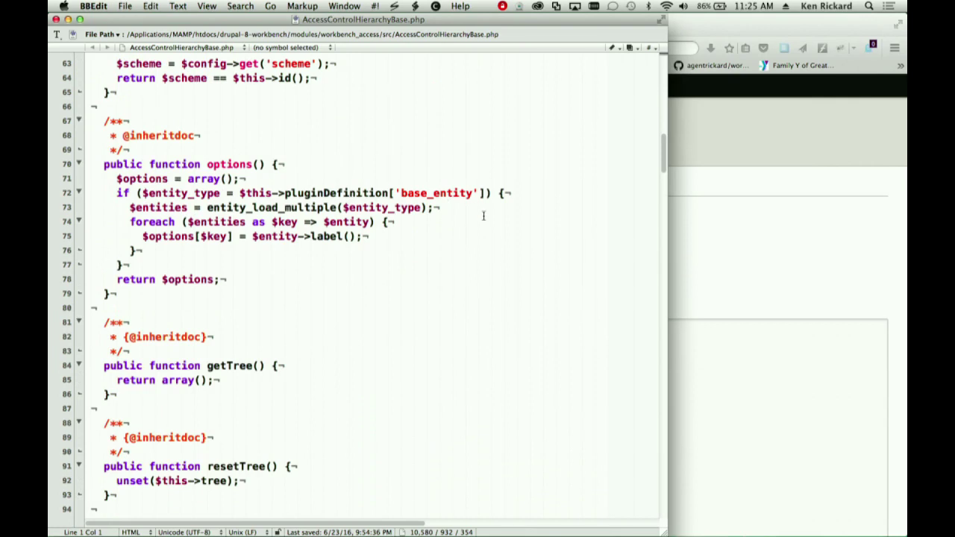
scroll(537, 225, "down", 3)
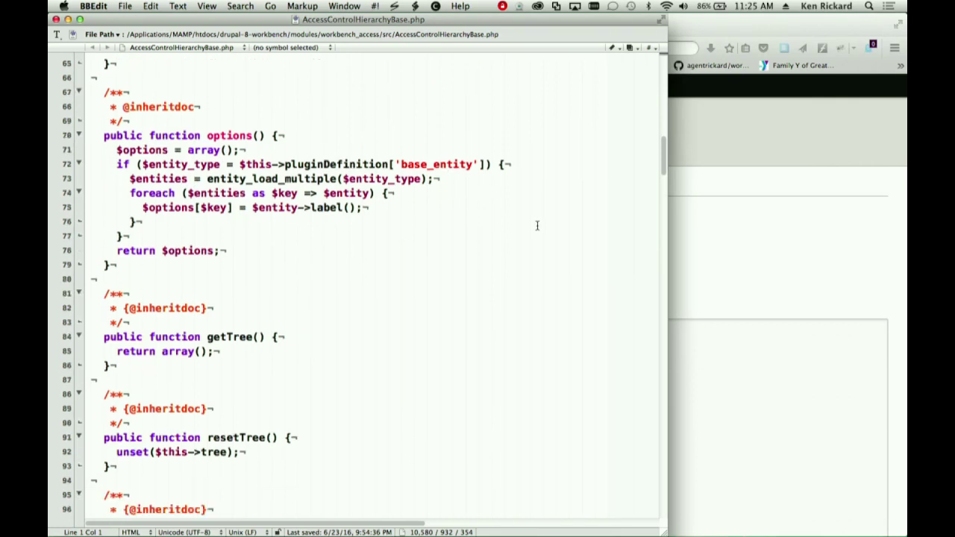
scroll(536, 225, "down", 8)
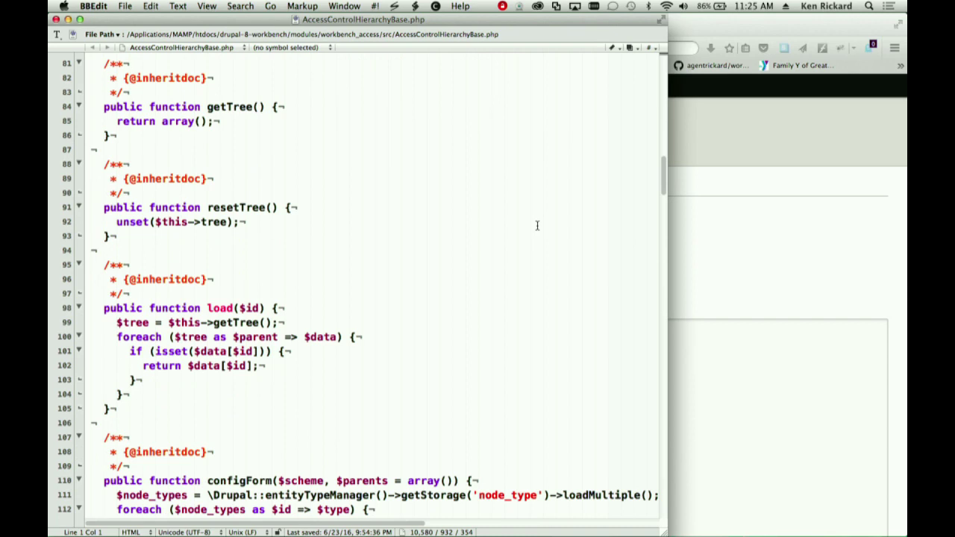
scroll(536, 225, "down", 10)
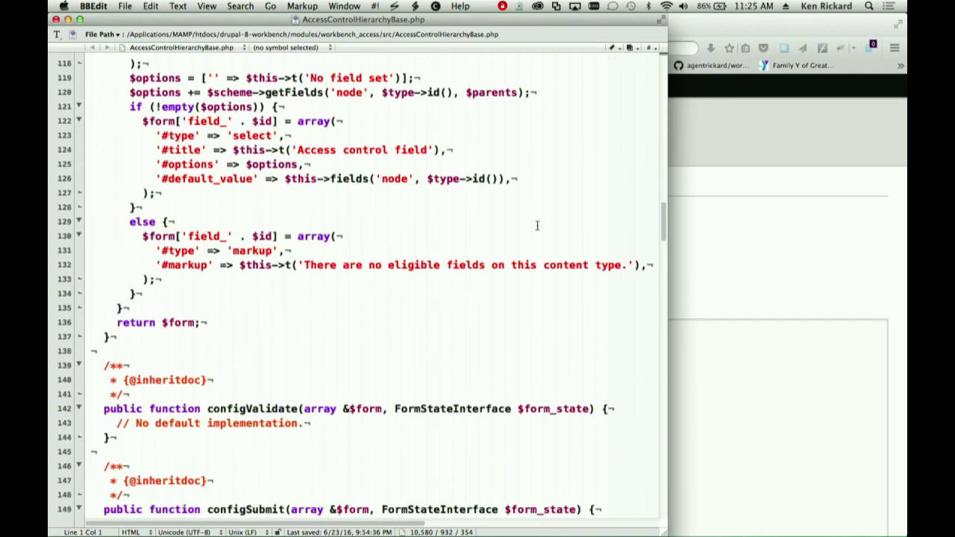
scroll(536, 226, "down", 10)
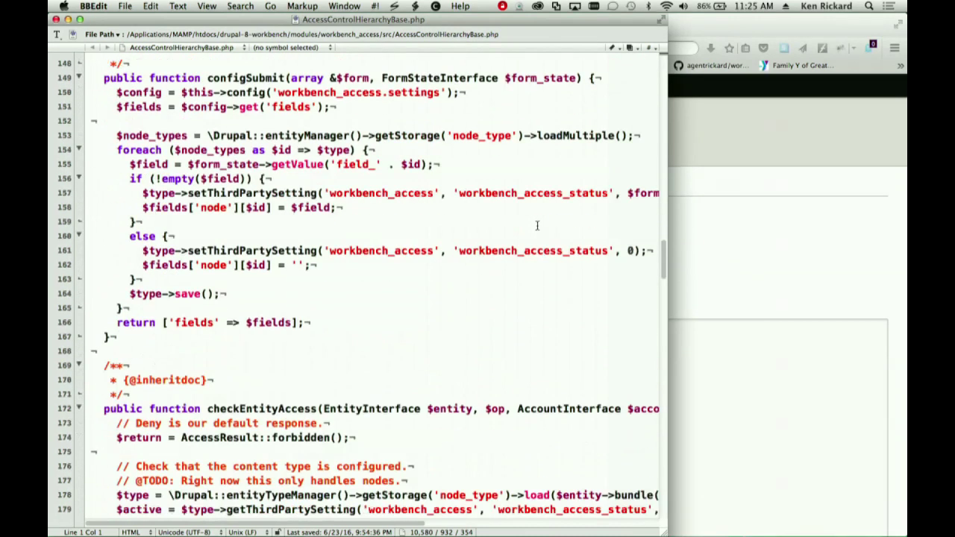
scroll(537, 225, "down", 10)
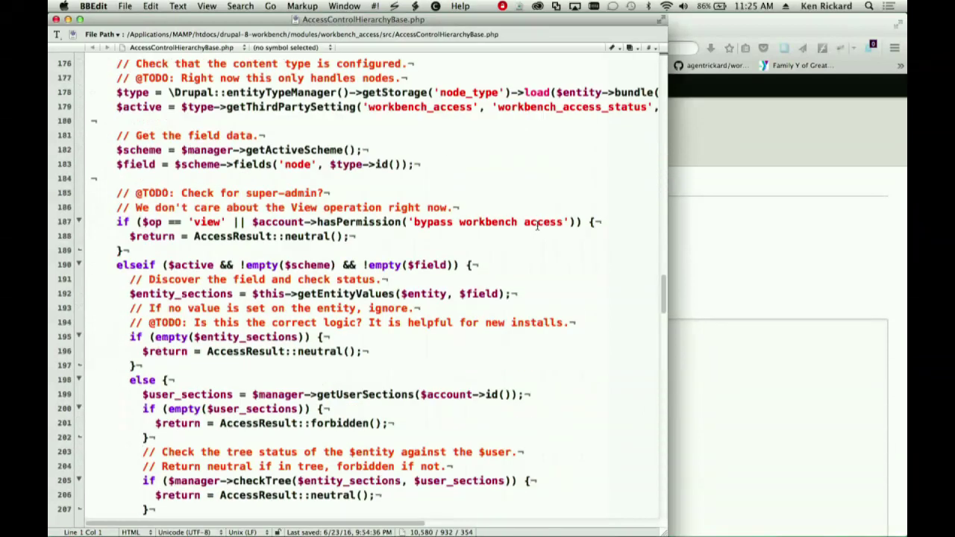
scroll(537, 225, "up", 8)
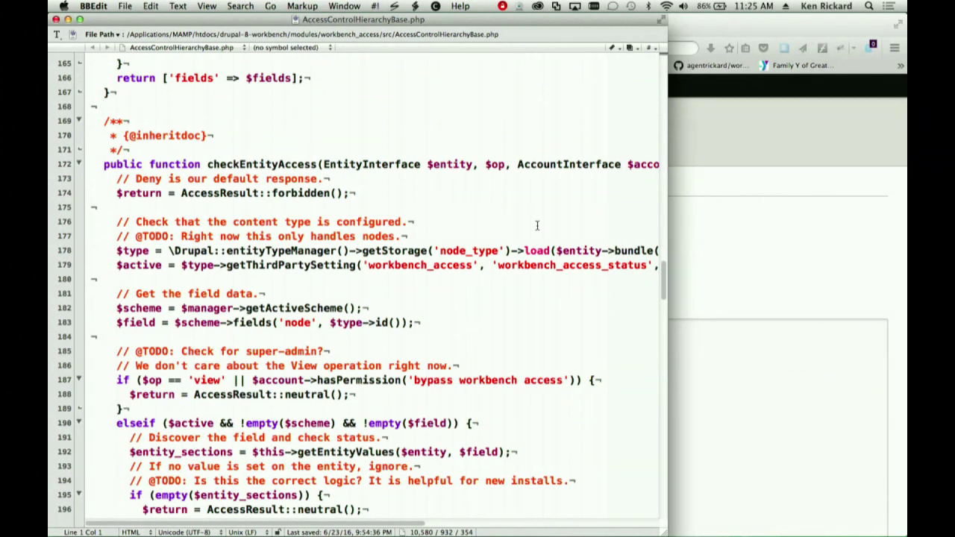
scroll(536, 225, "down", 13)
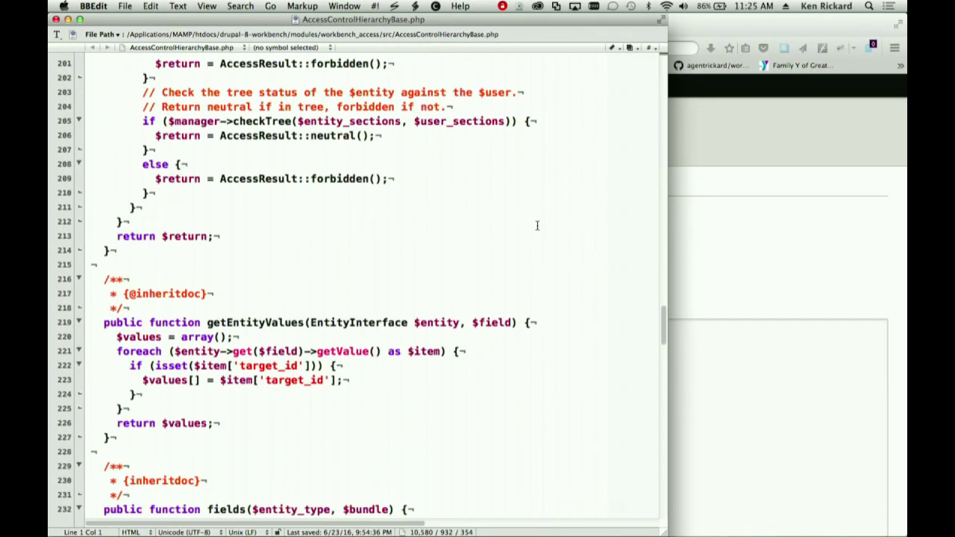
Examine the remaining base class methods, including getEntityValues, fieldsByEntityType, disallowedOptions, submitEntity, getViewsJoin and addWhere.
scroll(536, 226, "down", 2)
scroll(536, 225, "down", 3)
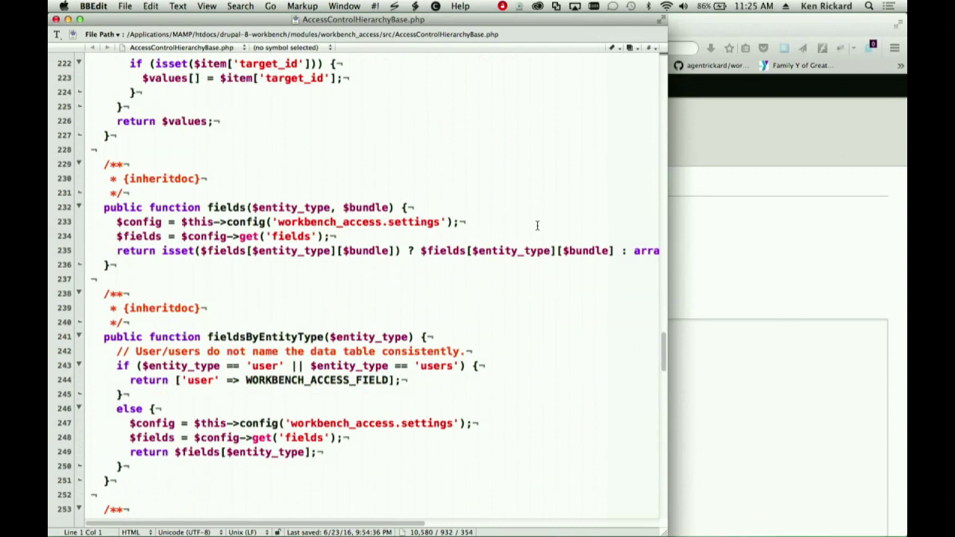
scroll(537, 226, "down", 5)
scroll(536, 225, "down", 9)
scroll(537, 225, "down", 2)
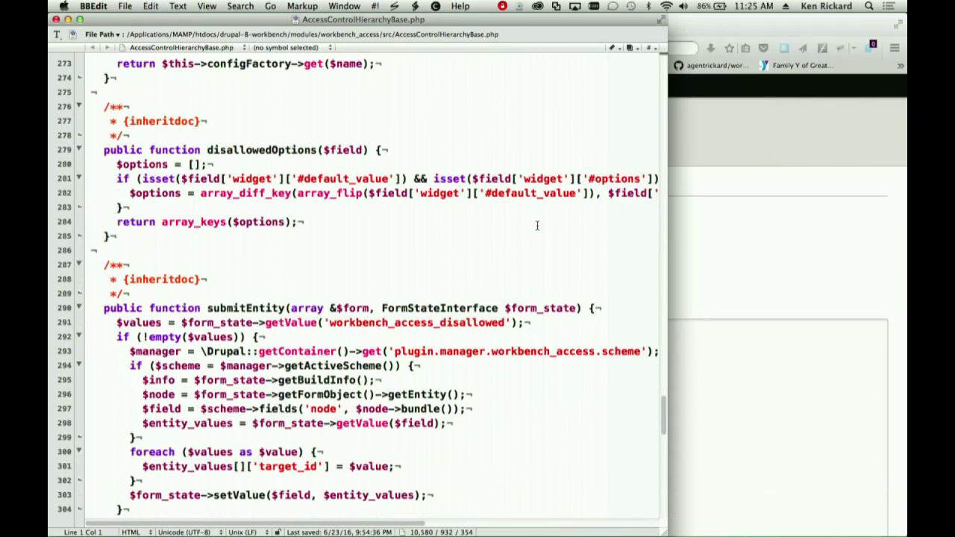
scroll(536, 226, "down", 6)
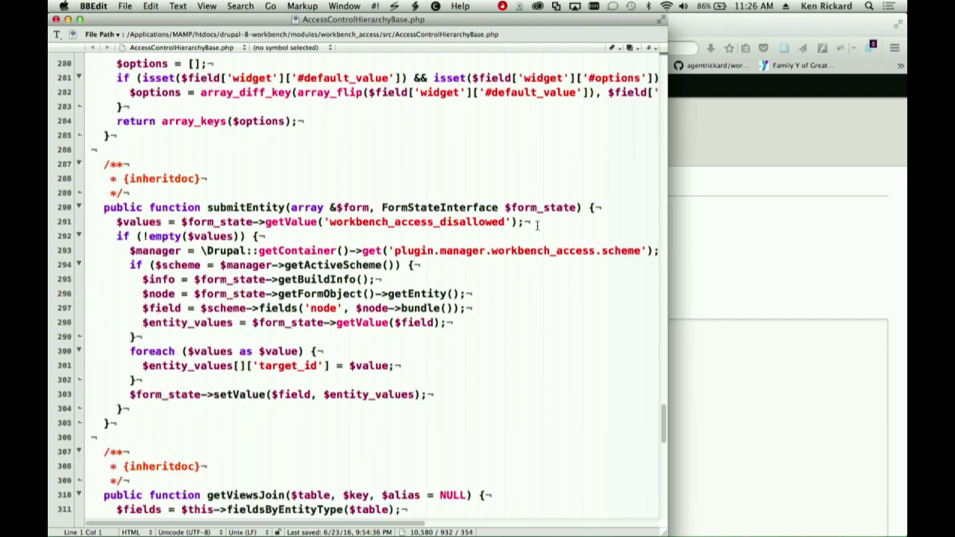
scroll(537, 226, "up", 5)
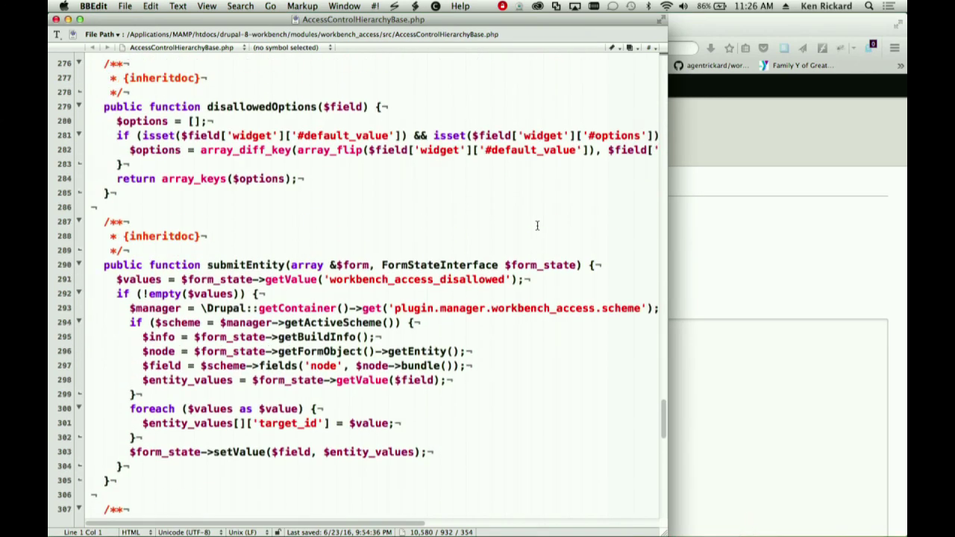
scroll(536, 226, "down", 2)
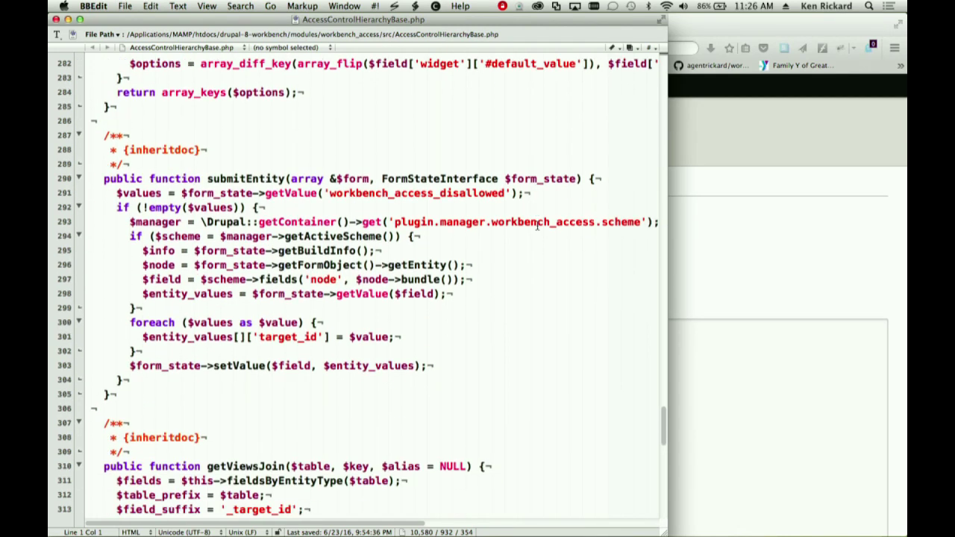
scroll(536, 225, "up", 3)
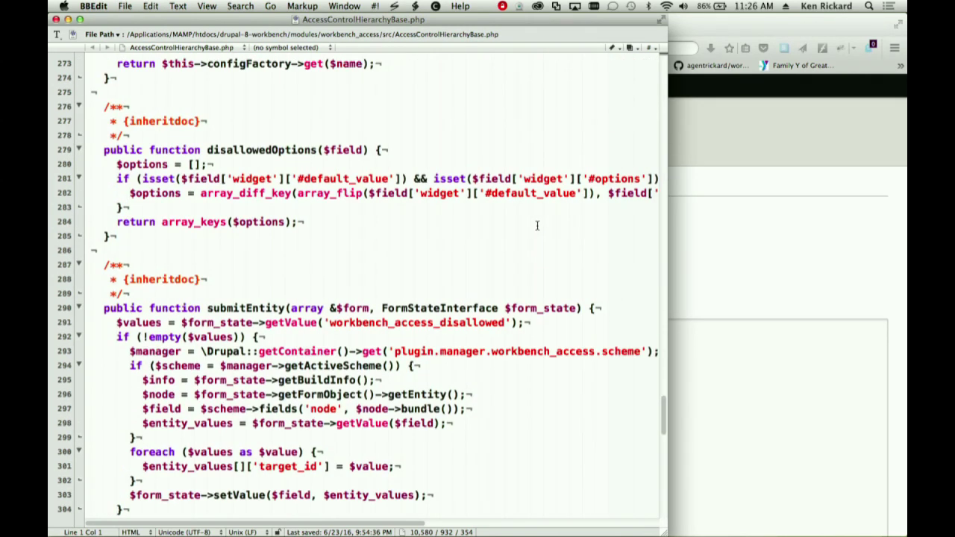
scroll(537, 225, "down", 15)
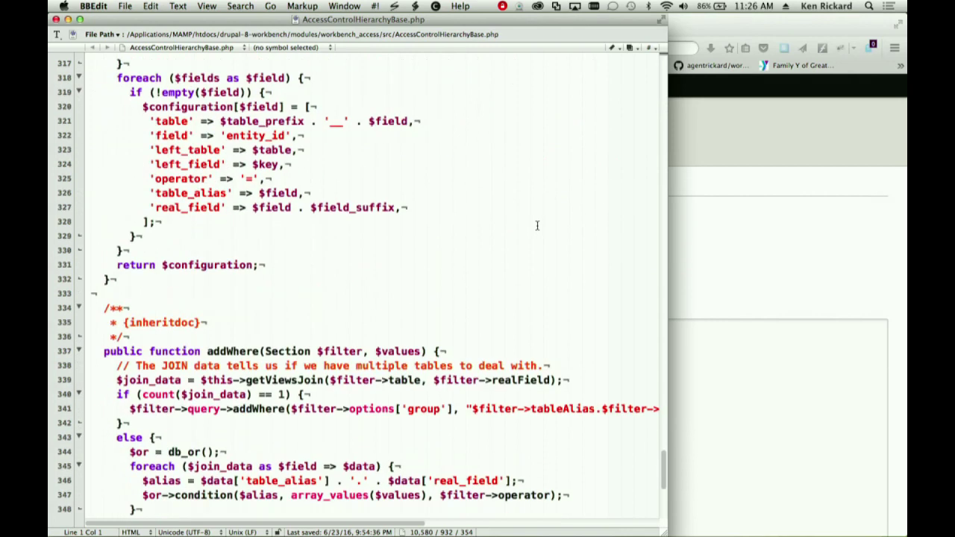
scroll(536, 225, "down", 7)
scroll(536, 226, "up", 9)
scroll(537, 225, "up", 7)
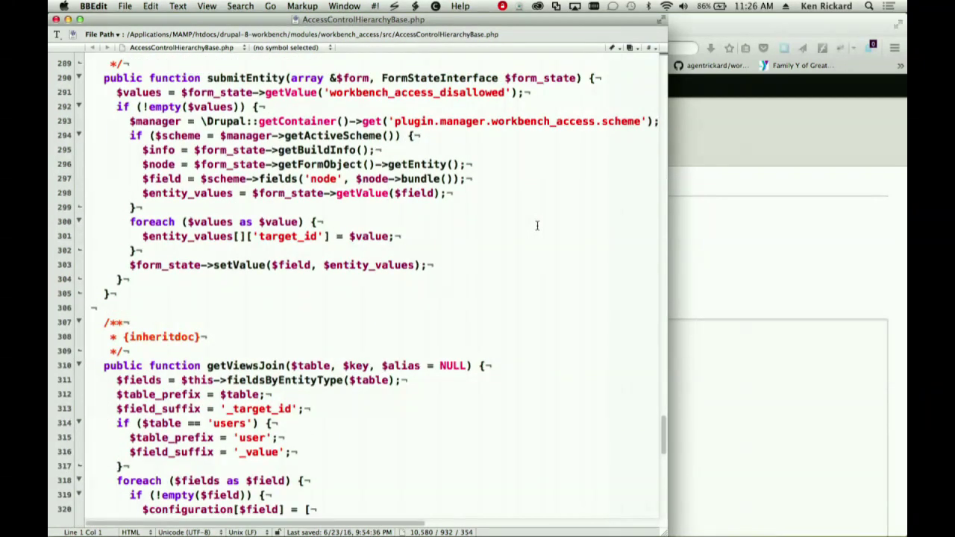
key("super+Tab")
key("super+Tab")
key("super+Tab")
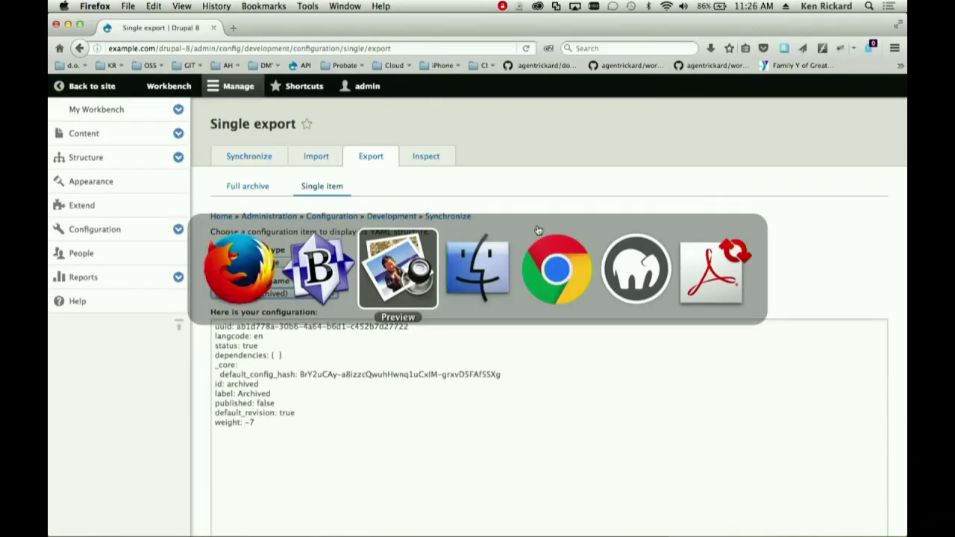
key("super+Tab")
key("super+Tab")
key("super+Tab")
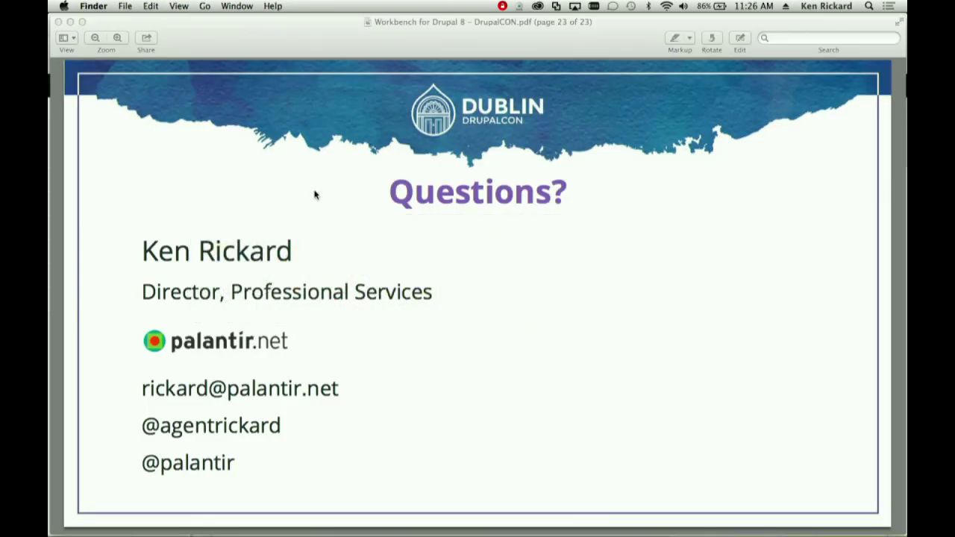
key("super+Tab")
key("super+Tab")
key("super+Tab")
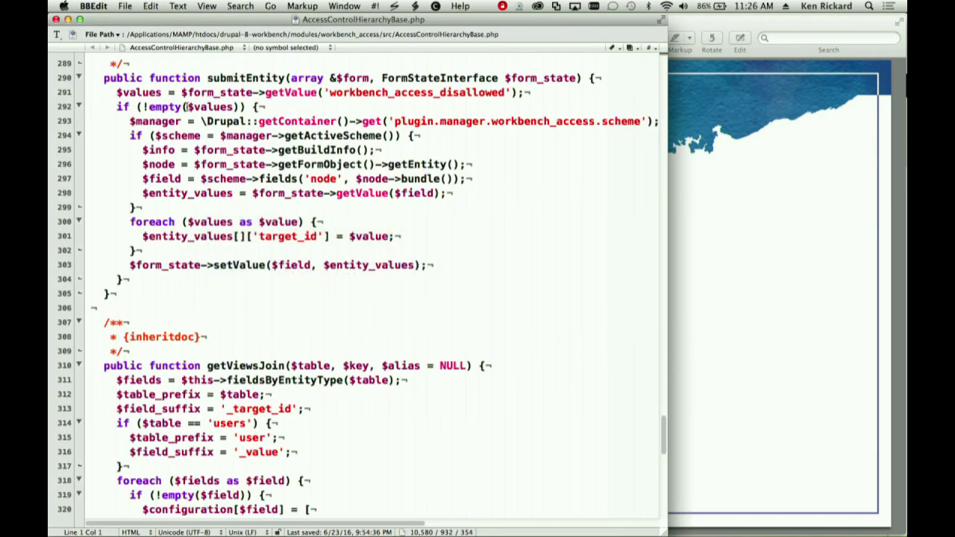
Open the modules/workbench_access folder from drupal-8-workbench in htdocs as a project.
left_click_drag(113, 22, 180, 24)
left_click(150, 5)
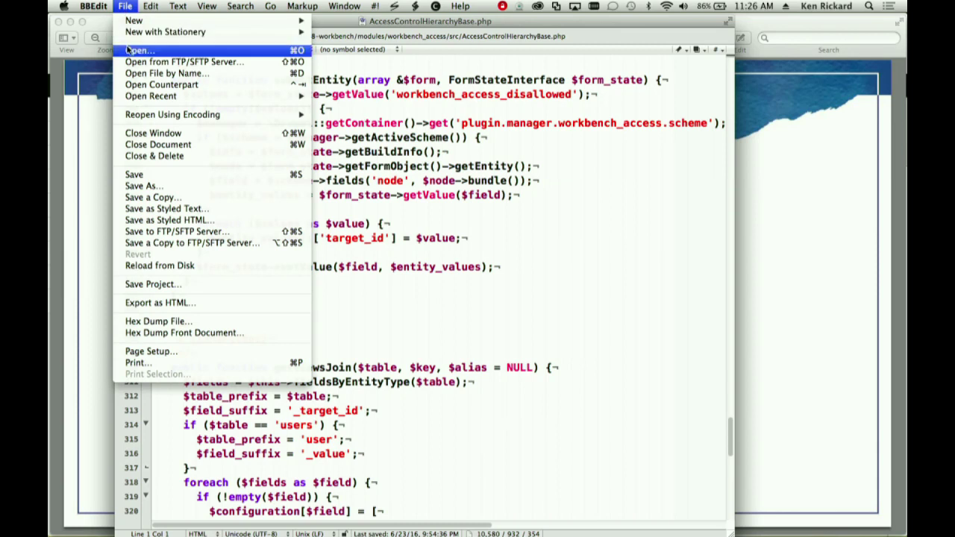
left_click(127, 49)
scroll(283, 194, "down", 15)
scroll(281, 194, "down", 15)
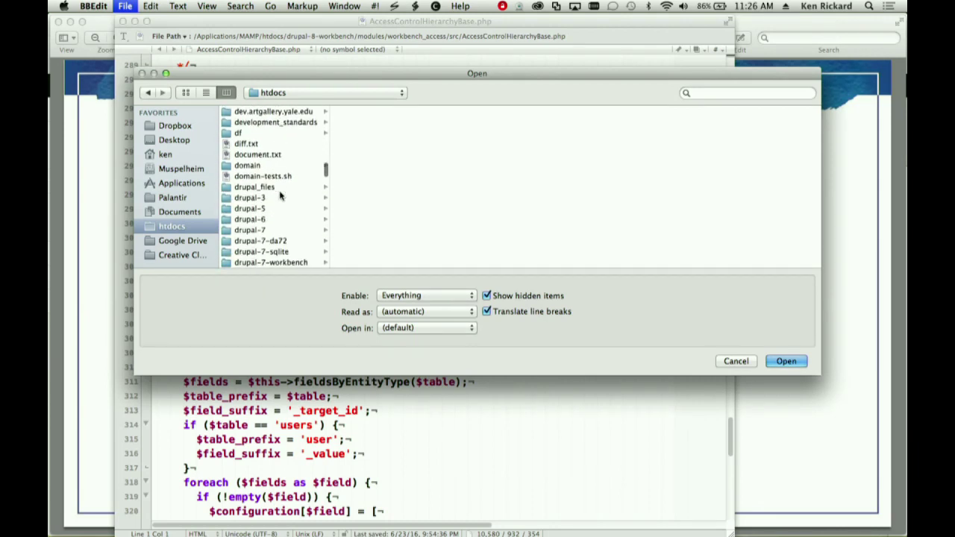
scroll(281, 195, "down", 10)
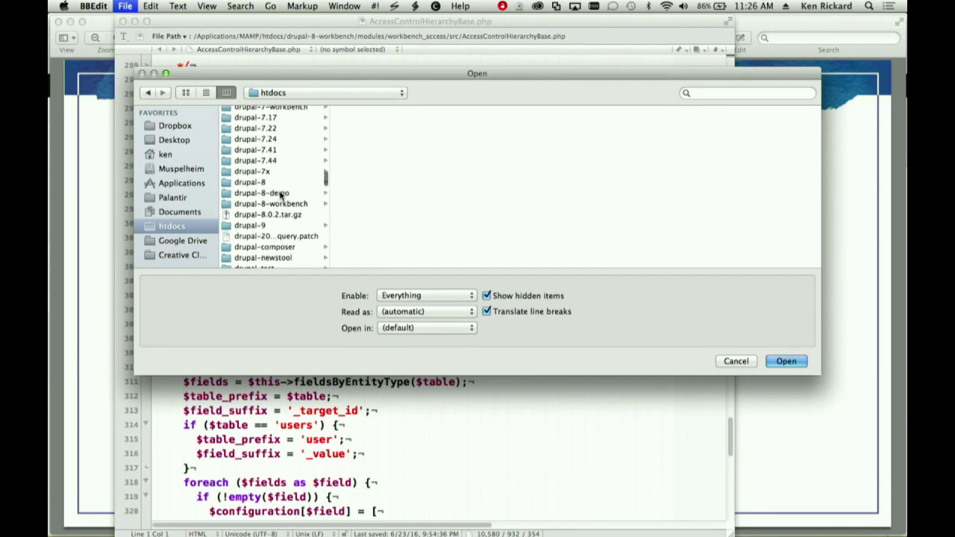
left_click(280, 203)
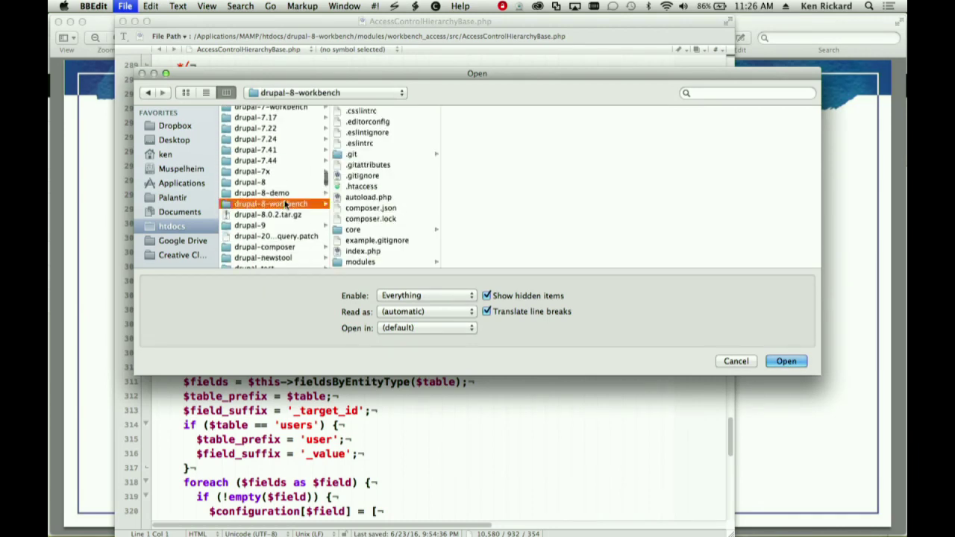
scroll(376, 239, "down", 1)
left_click(371, 248)
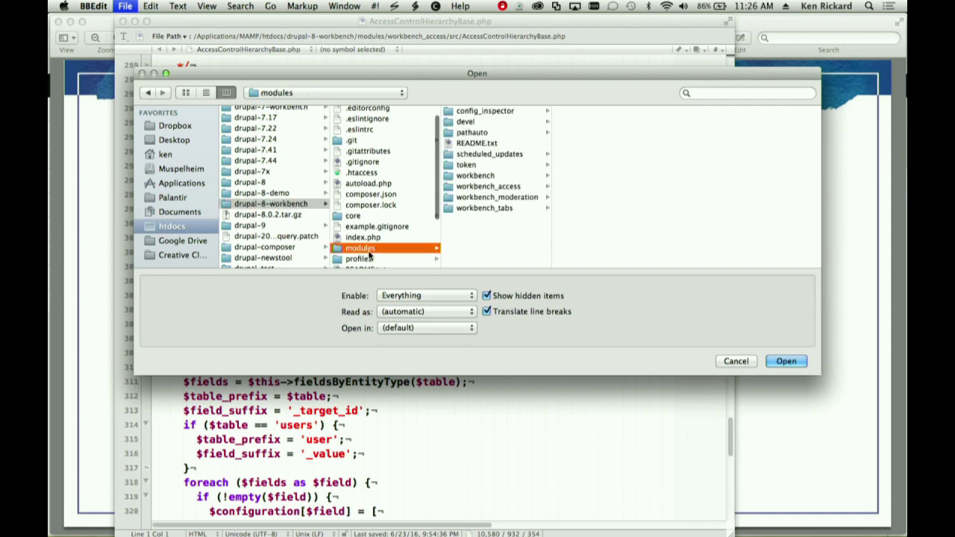
left_click(491, 187)
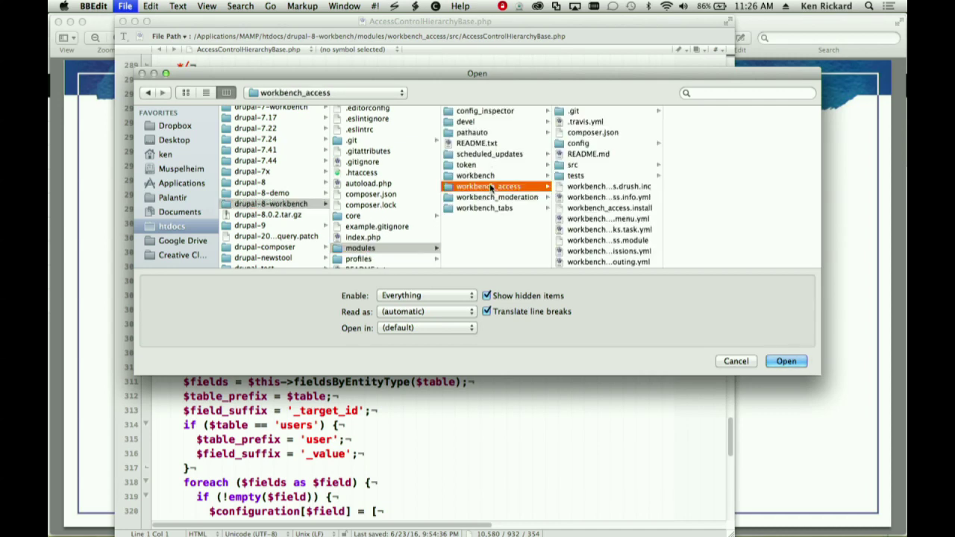
left_click(786, 361)
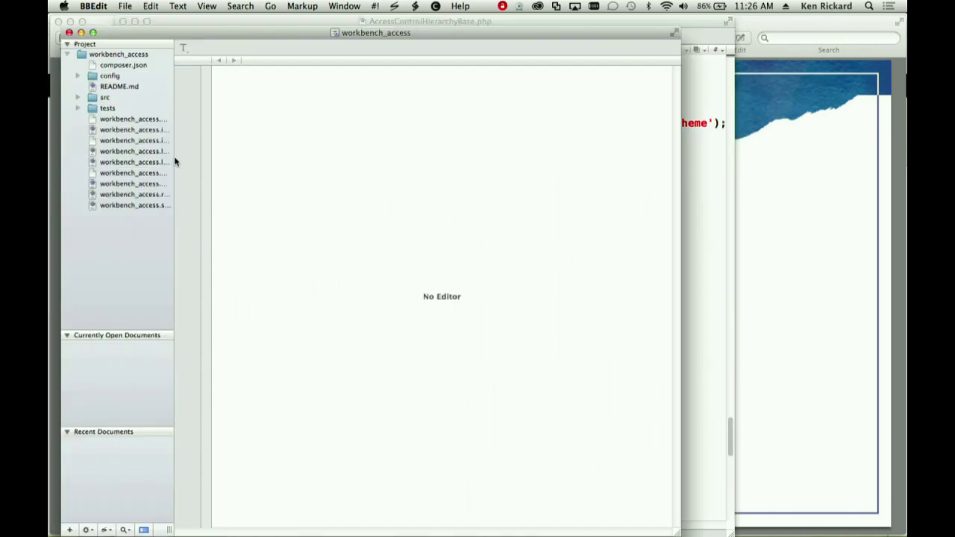
Widen the project file list, open workbench_access.module and go to its workbench_access_form_node_form_alter function.
left_click_drag(175, 159, 292, 157)
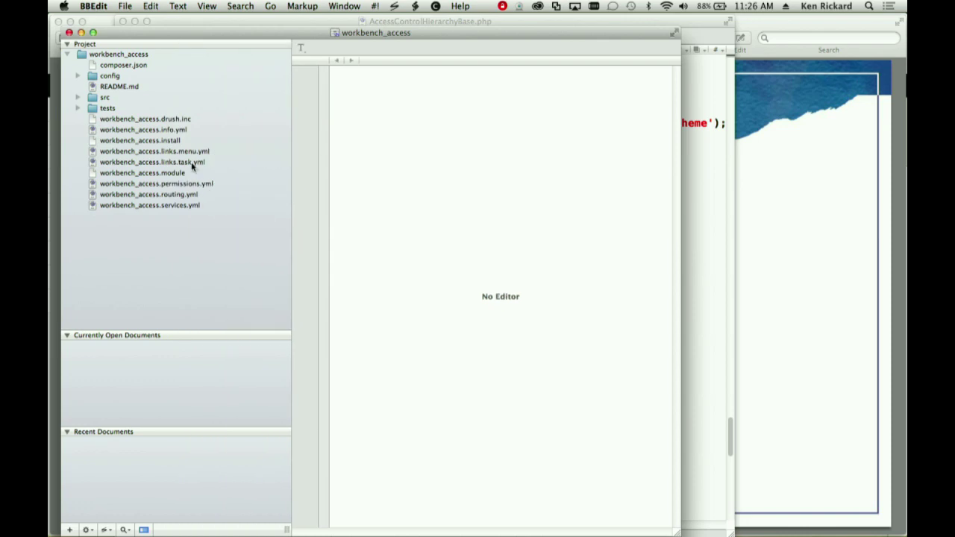
left_click(141, 173)
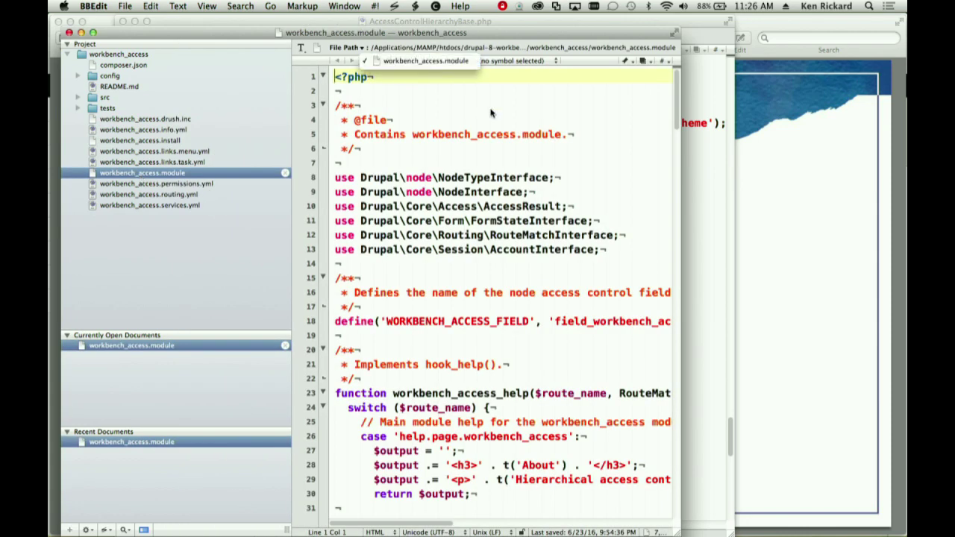
left_click(522, 61)
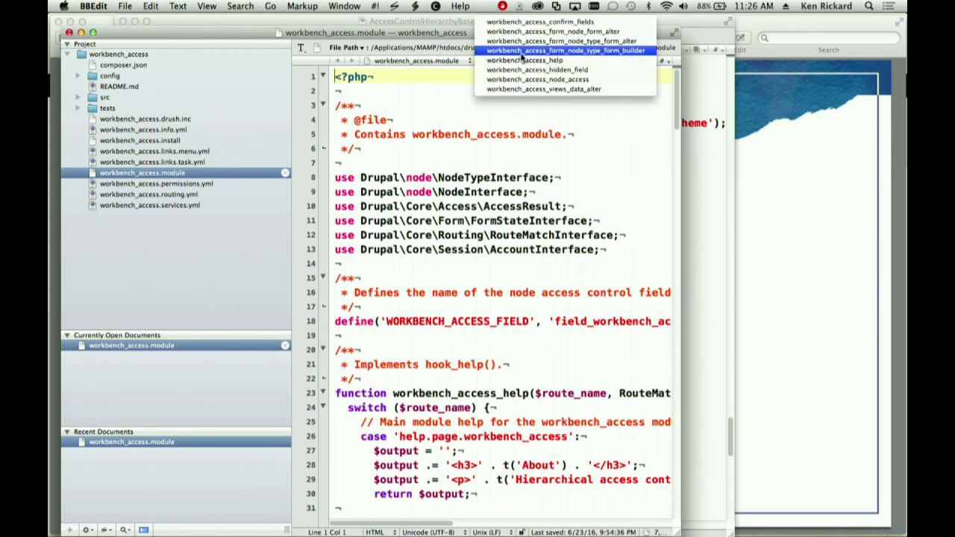
left_click(522, 33)
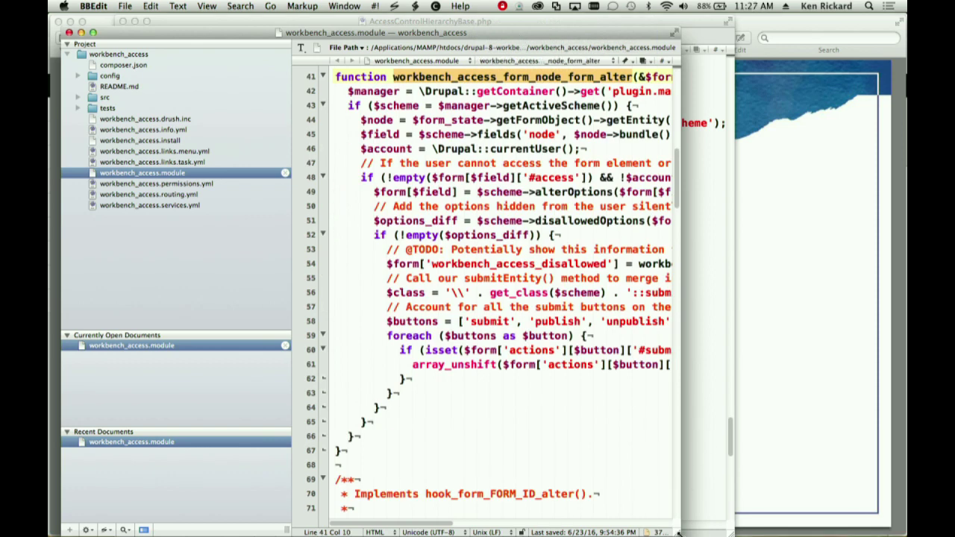
Widen the project window to fit the long code lines and read through the node form alter function.
mouse_move(678, 532)
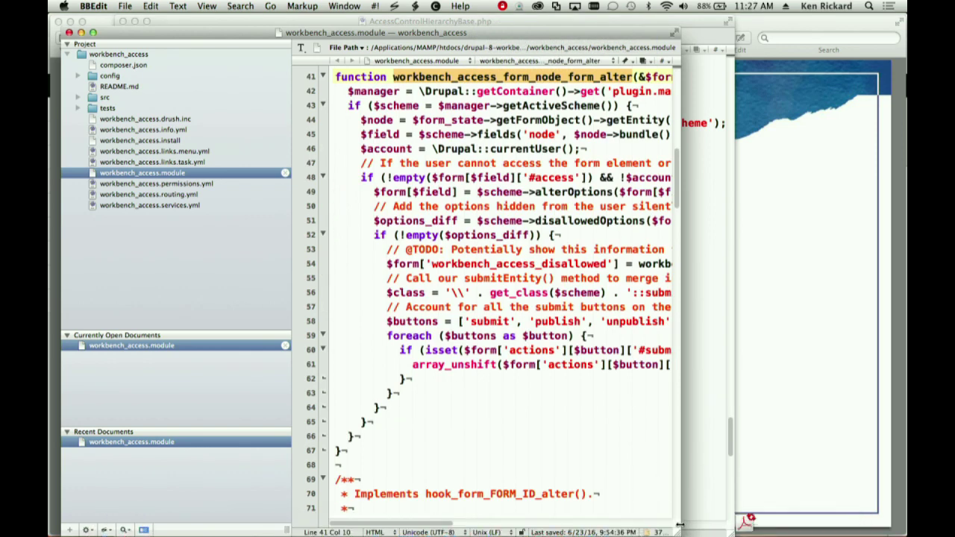
left_click_drag(676, 534, 793, 462)
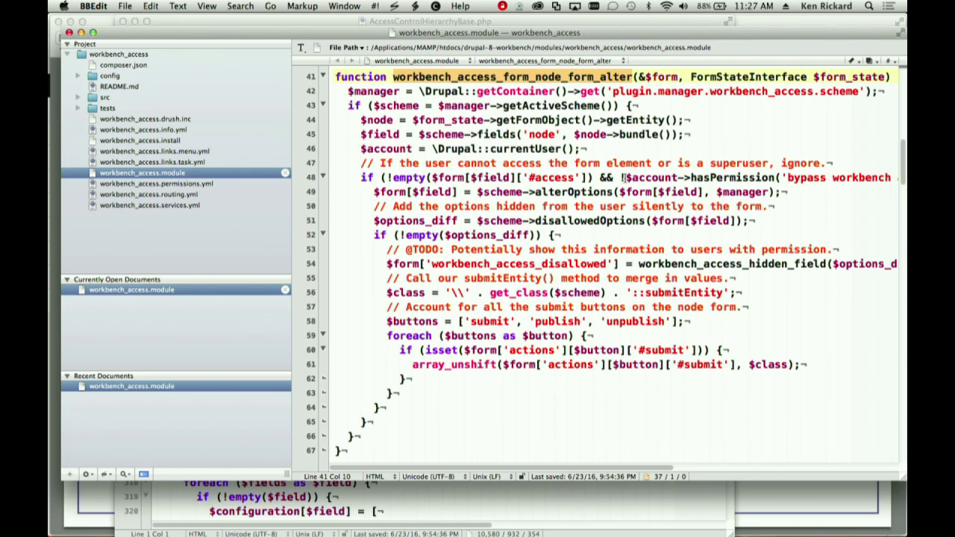
scroll(622, 178, "down", 1)
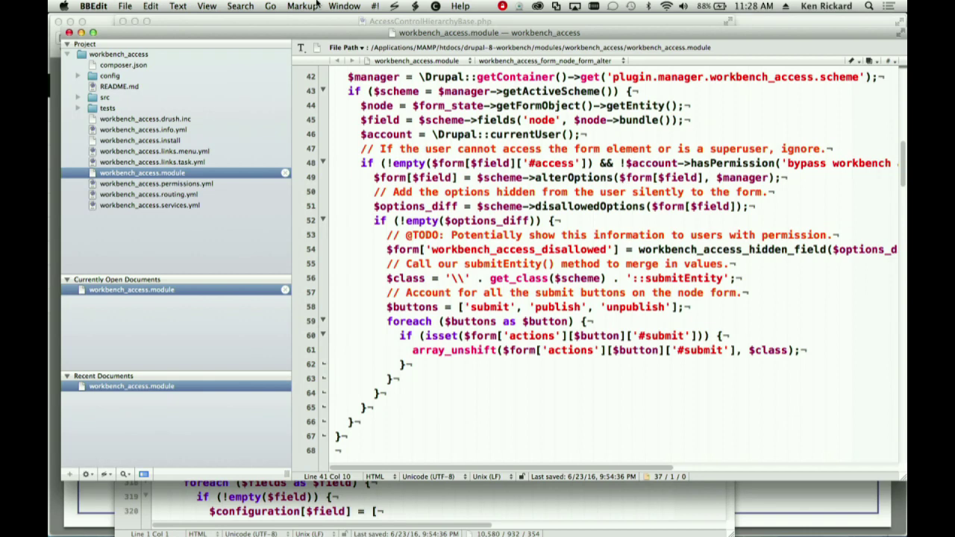
Open Taxonomy.php from the src/Plugin/AccessControlHierarchy folder of the workbench_access project.
left_click(79, 97)
left_click(92, 163)
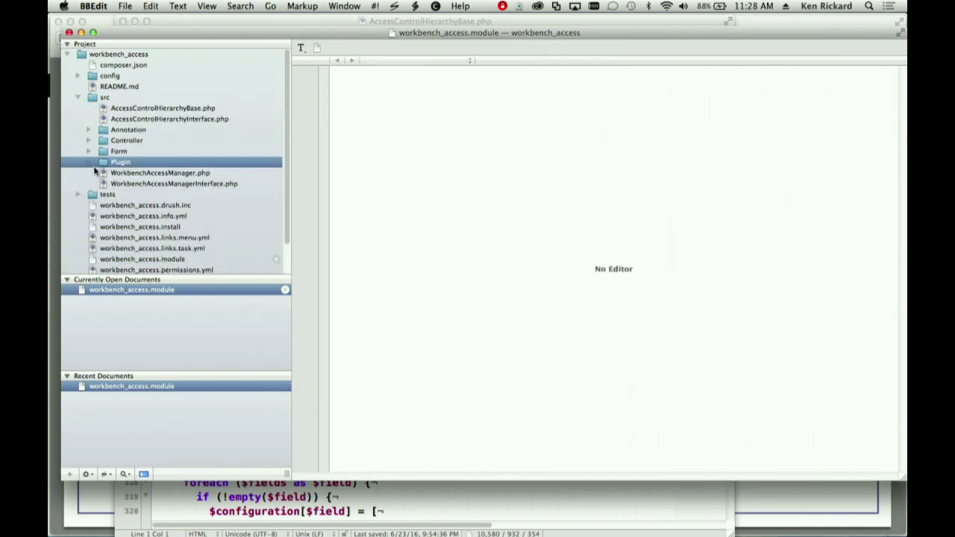
left_click(89, 161)
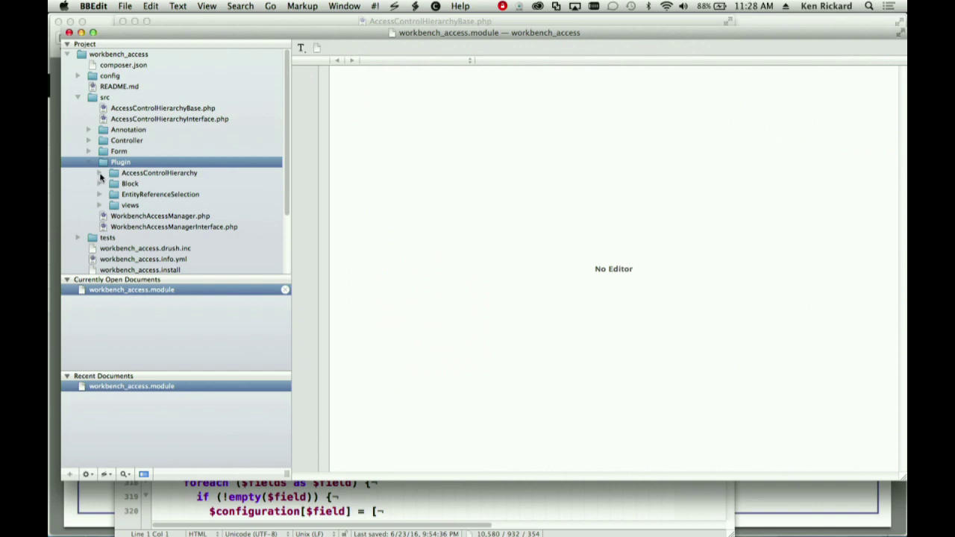
left_click(99, 173)
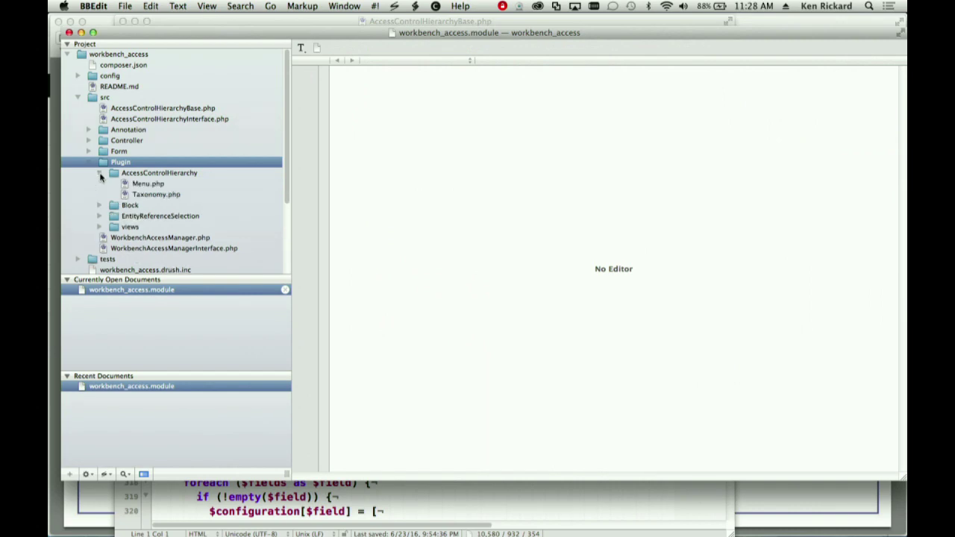
left_click(135, 194)
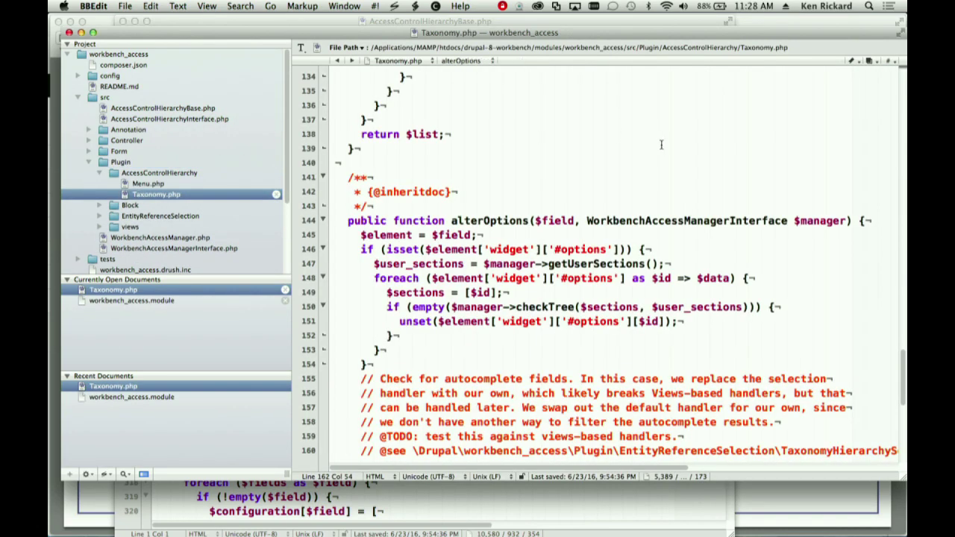
Read through the alterOptions function in Taxonomy.php, including the handling of select options and autocomplete fields.
scroll(661, 145, "up", 10)
scroll(661, 145, "down", 10)
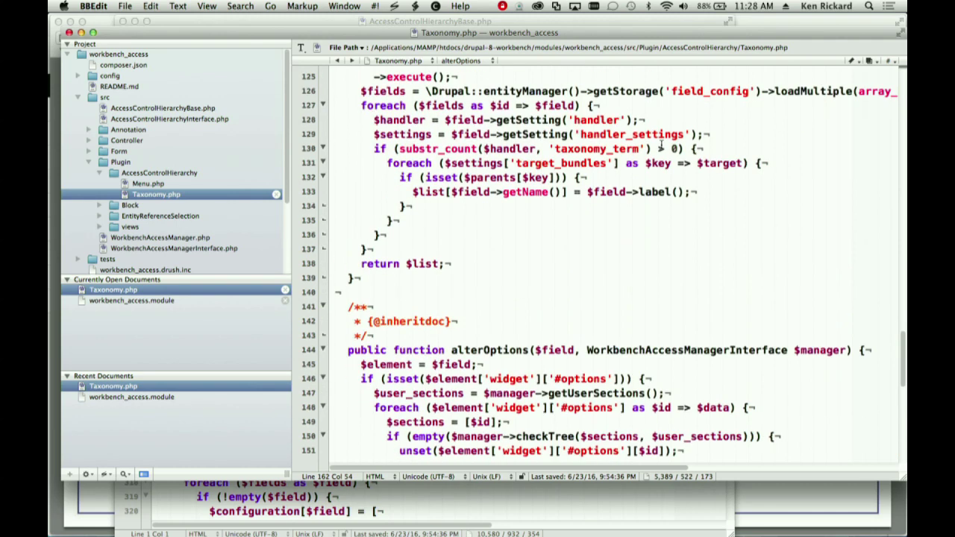
scroll(661, 145, "down", 1)
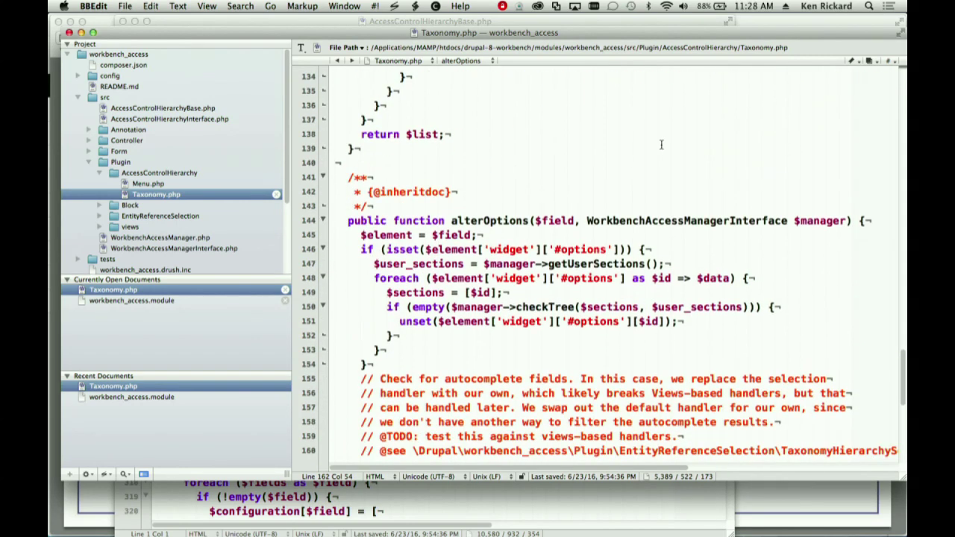
scroll(661, 145, "down", 3)
scroll(660, 144, "down", 2)
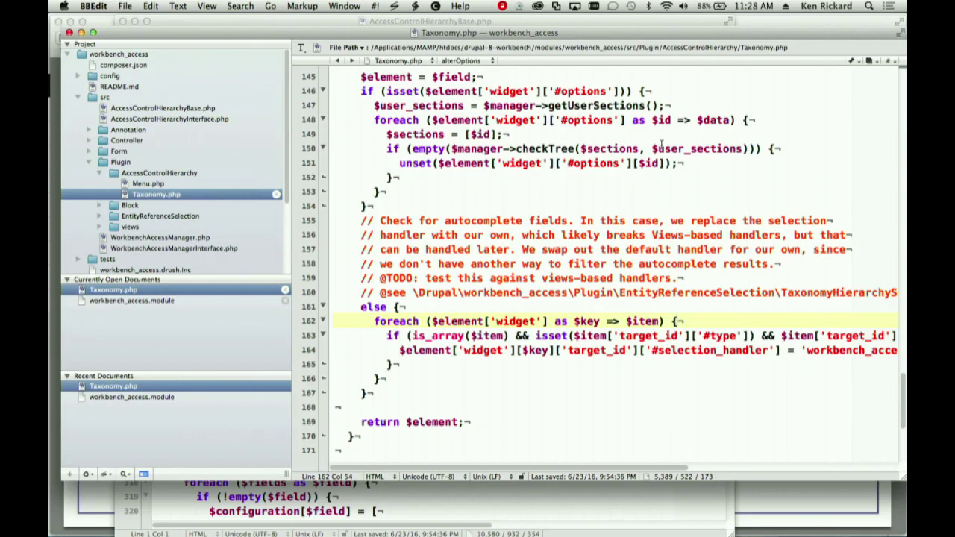
scroll(661, 145, "down", 1)
scroll(661, 144, "up", 3)
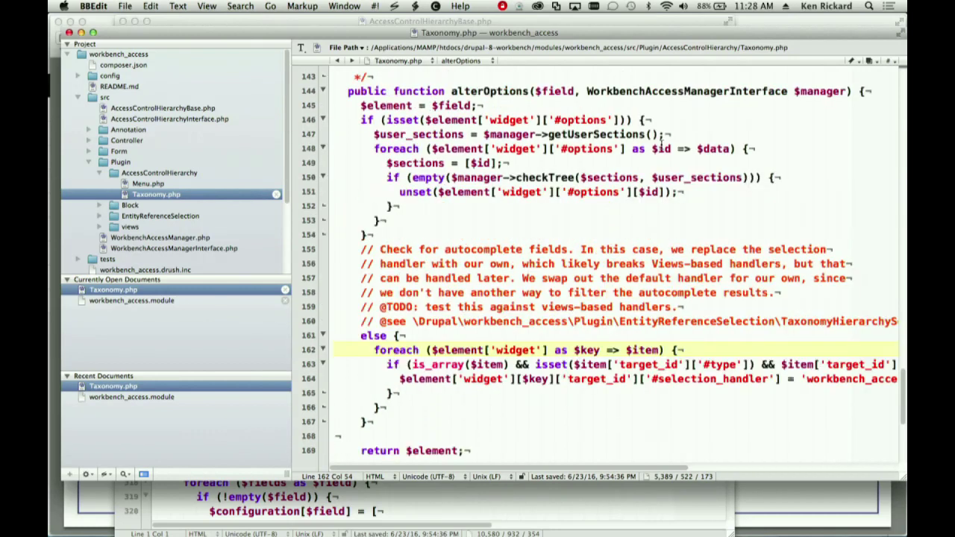
scroll(661, 144, "down", 2)
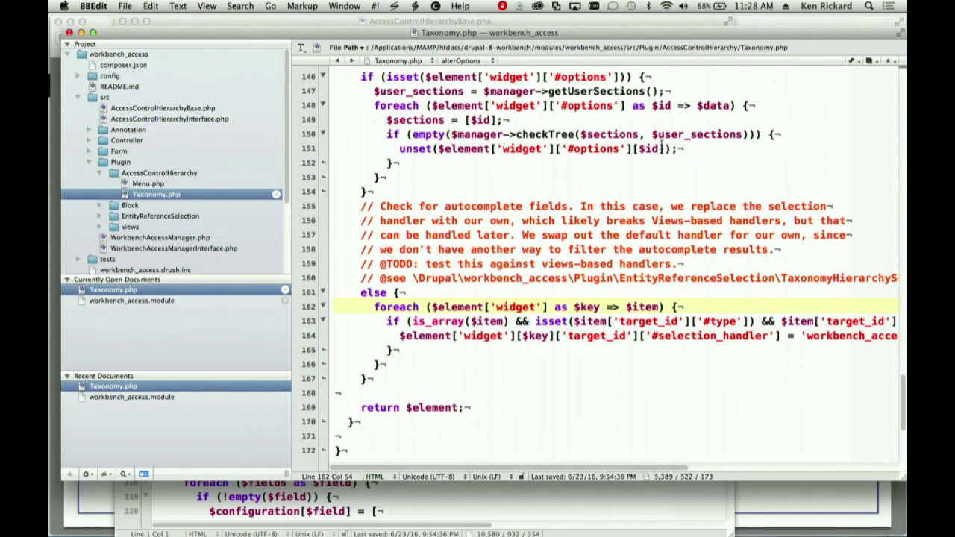
Open AccessControlHierarchyBase.php from the src folder and look over its list of functions.
left_click(185, 111)
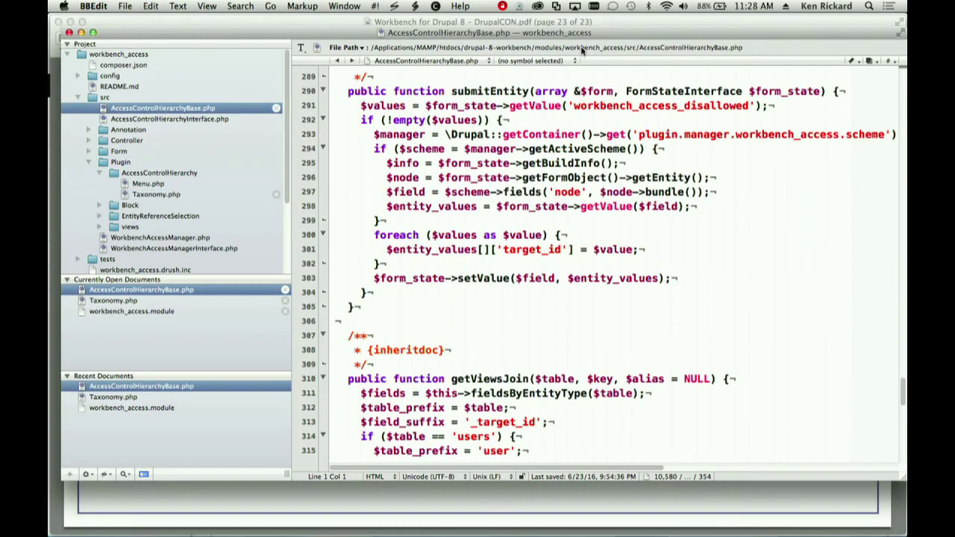
left_click(534, 62)
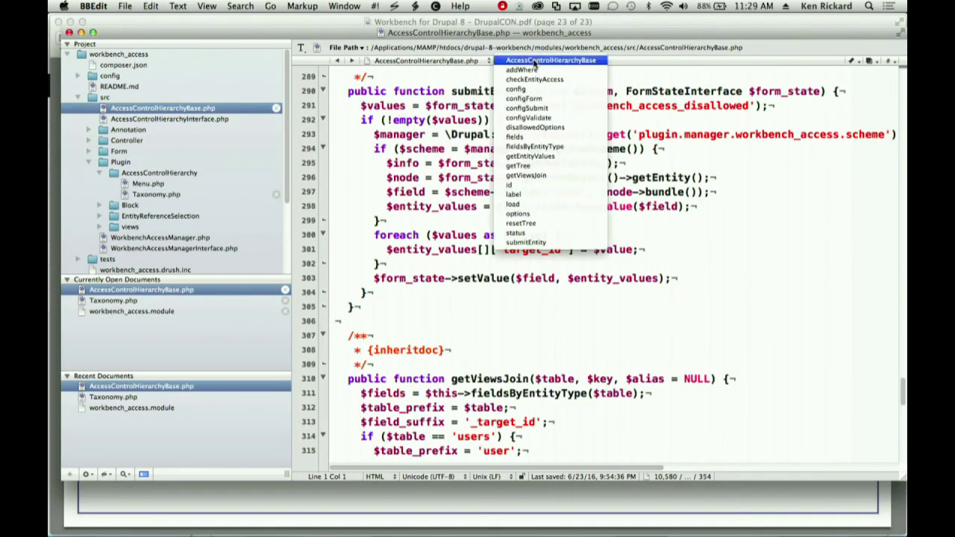
left_click(407, 184)
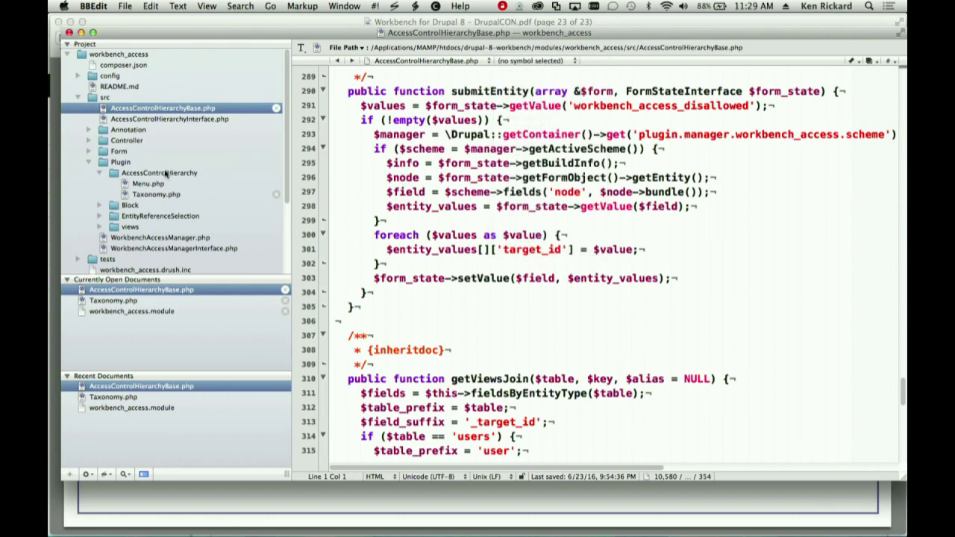
Open AccessControlHierarchyInterface.php and go through its method documentation up to alterOptions and disallowedOptions.
left_click(209, 118)
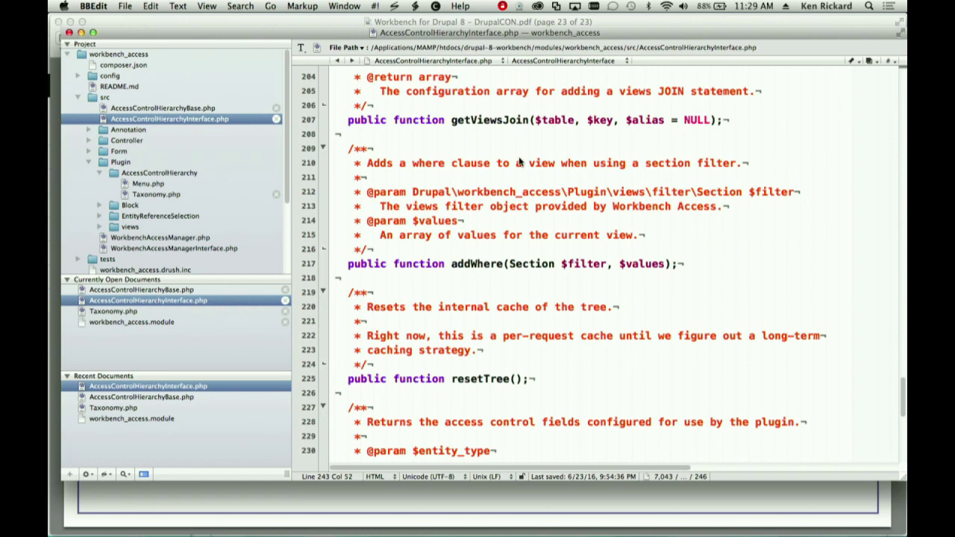
scroll(520, 162, "down", 10)
scroll(519, 157, "up", 5)
scroll(520, 157, "up", 10)
scroll(520, 157, "up", 9)
scroll(520, 158, "up", 2)
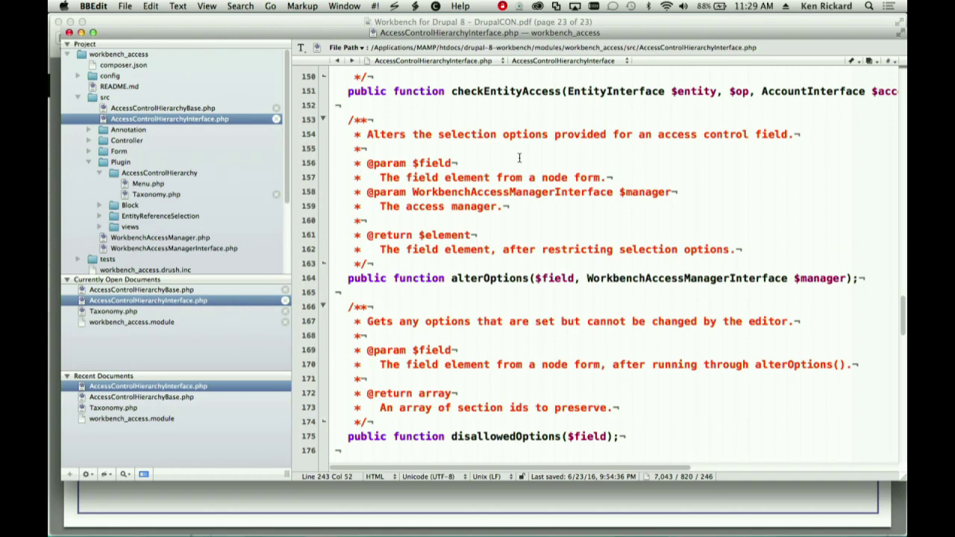
Return to Taxonomy.php and examine how its getTree function builds the tree from vocabularies.
left_click(178, 195)
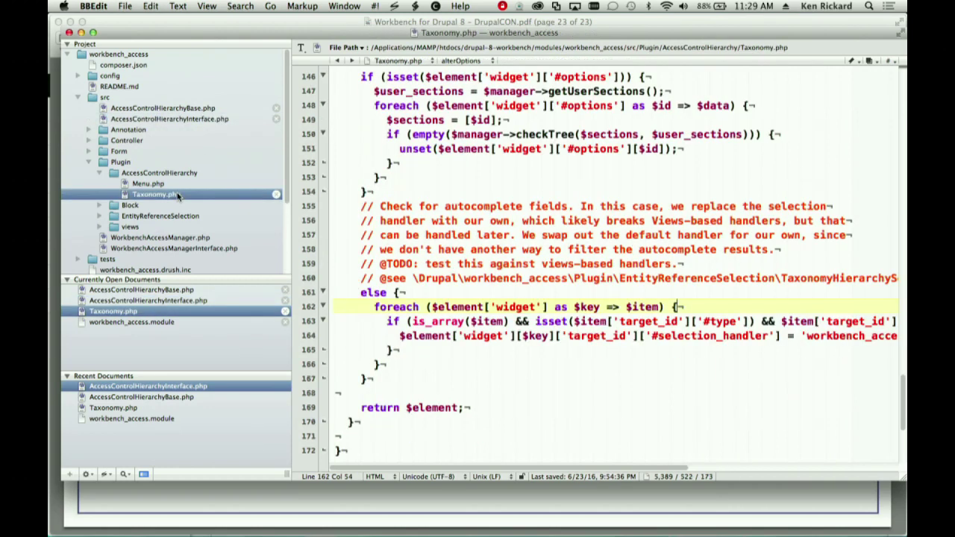
scroll(569, 276, "up", 15)
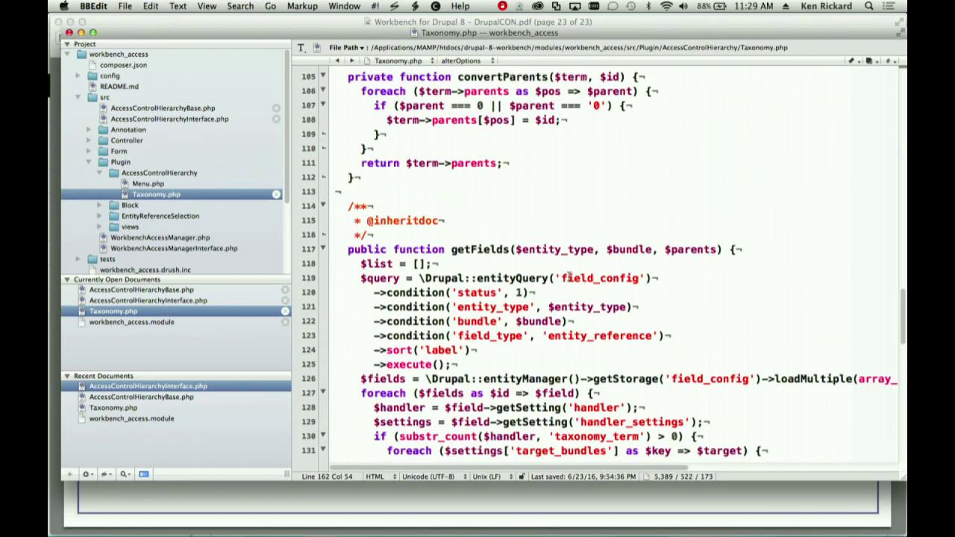
scroll(714, 293, "up", 10)
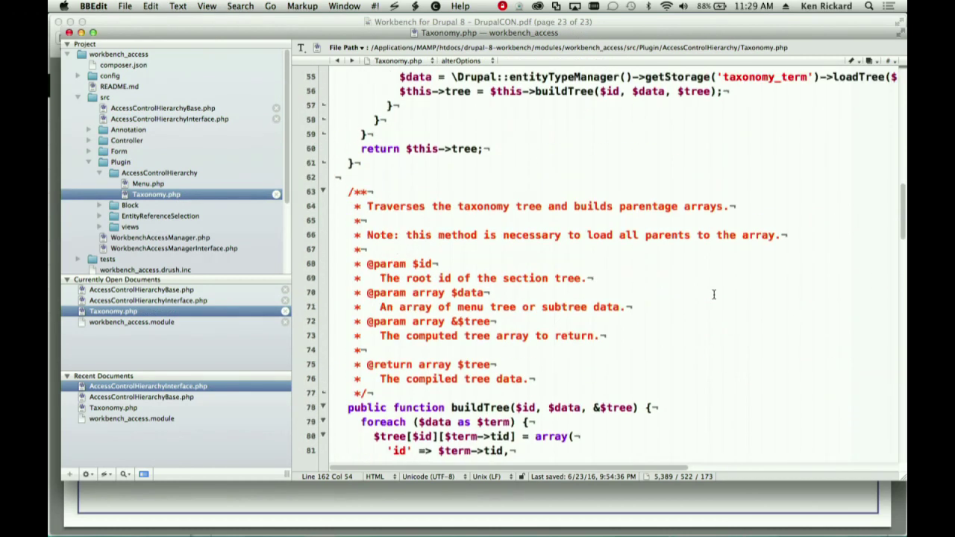
scroll(713, 293, "up", 2)
scroll(713, 294, "down", 4)
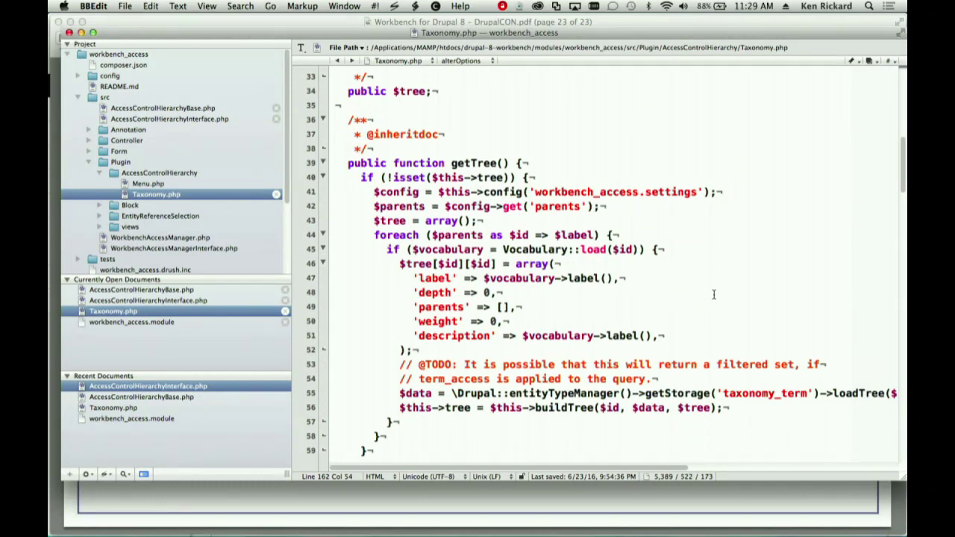
scroll(713, 294, "down", 10)
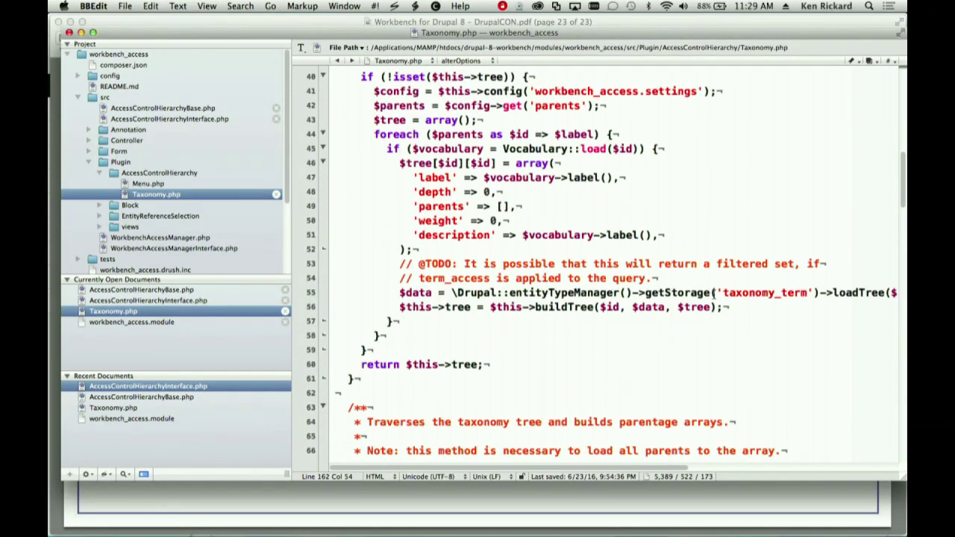
Read the rest of the taxonomy plugin, covering buildTree, convertParents, getFields and alterOptions.
scroll(714, 294, "down", 1)
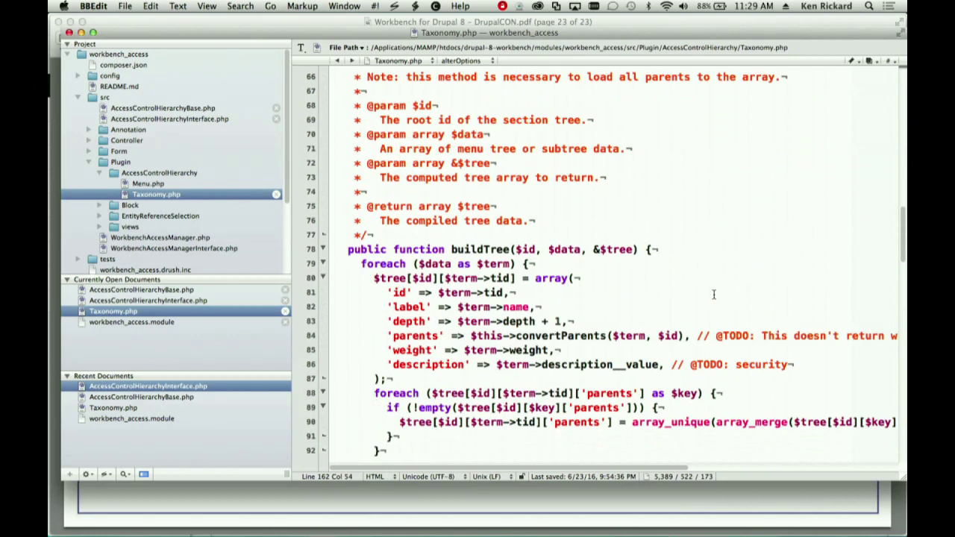
scroll(713, 294, "down", 5)
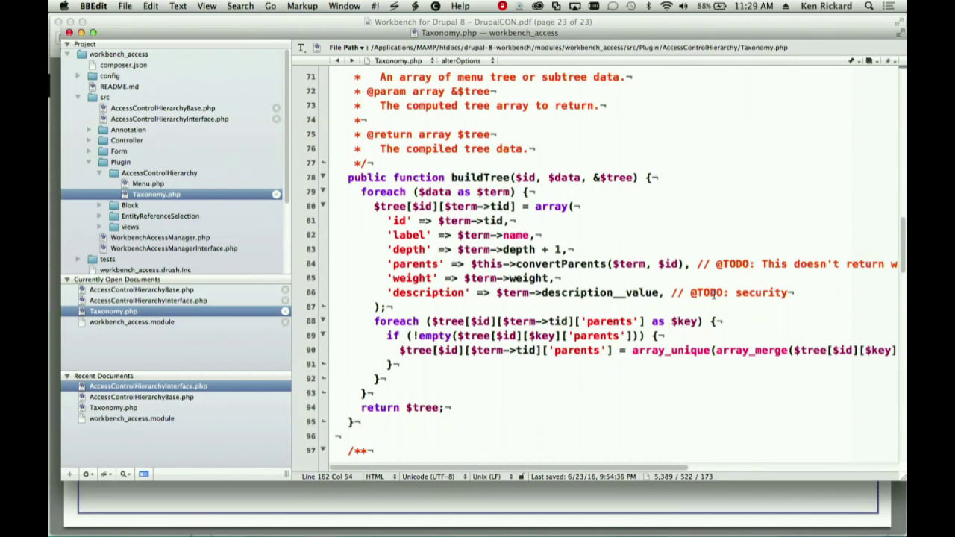
scroll(713, 294, "down", 8)
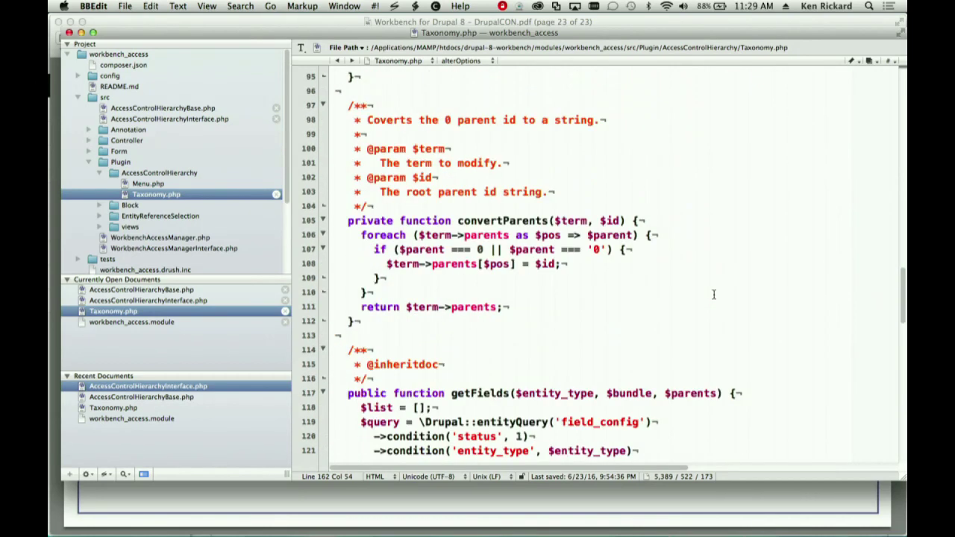
scroll(713, 294, "down", 3)
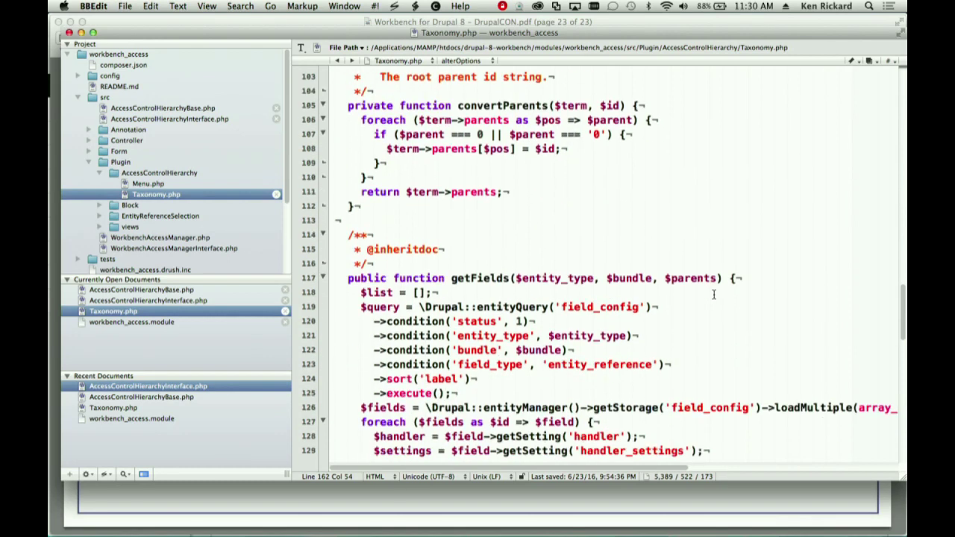
scroll(713, 294, "down", 4)
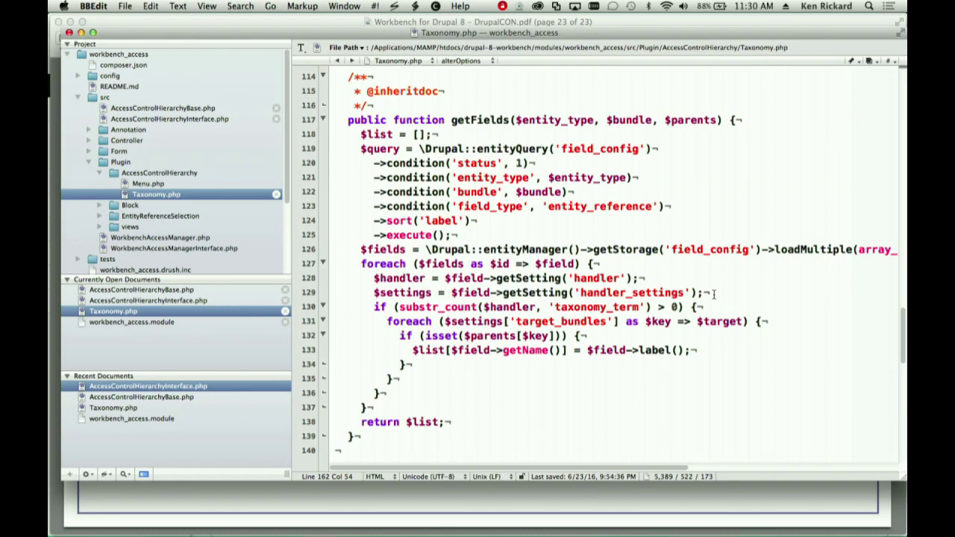
scroll(714, 293, "down", 7)
scroll(714, 293, "down", 2)
scroll(714, 294, "down", 7)
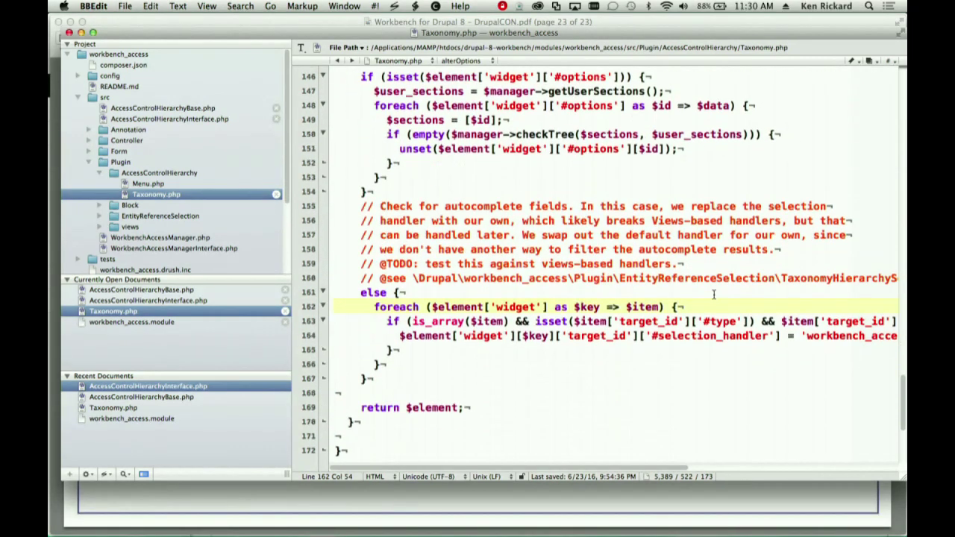
scroll(714, 293, "up", 16)
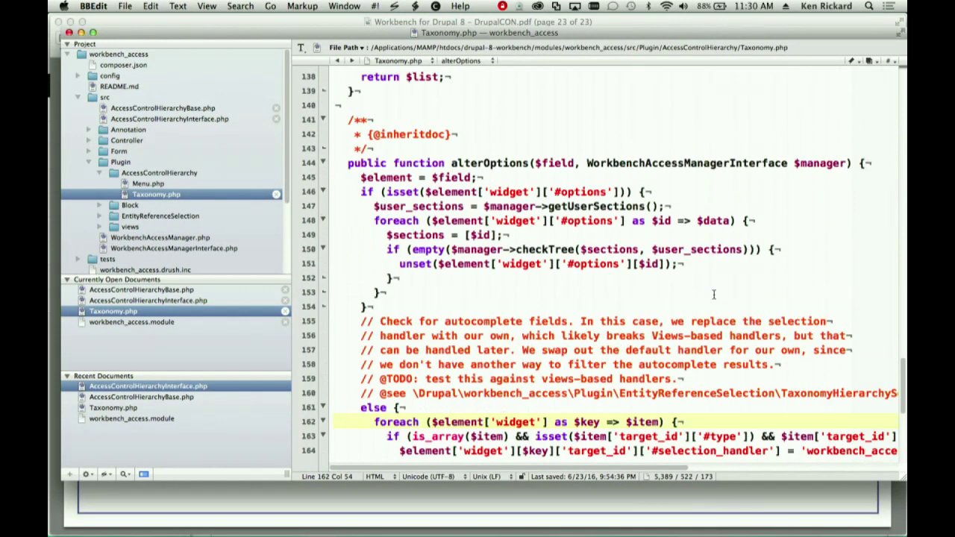
Return to AccessControlHierarchyBase.php and review its config, fieldsByEntityType and fields functions.
left_click(166, 109)
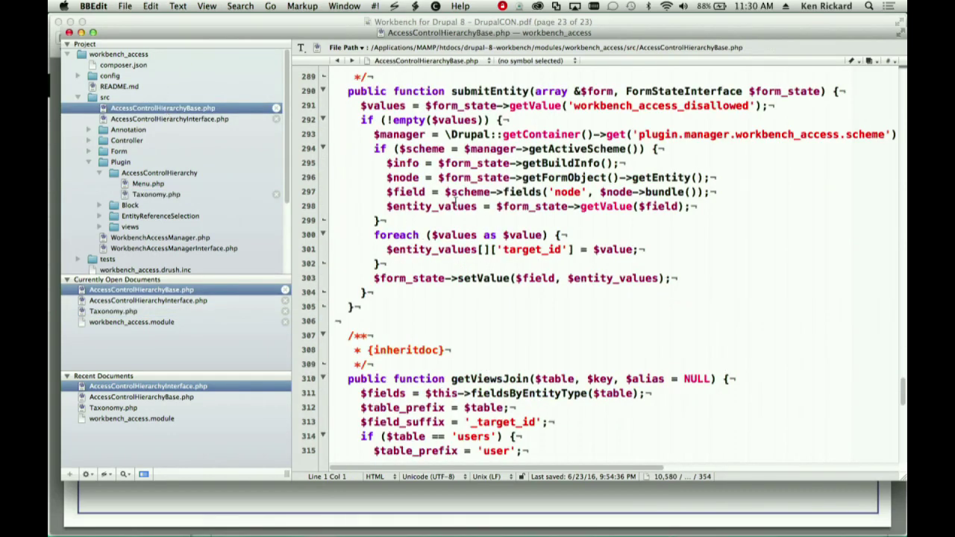
scroll(453, 200, "up", 7)
scroll(606, 214, "up", 8)
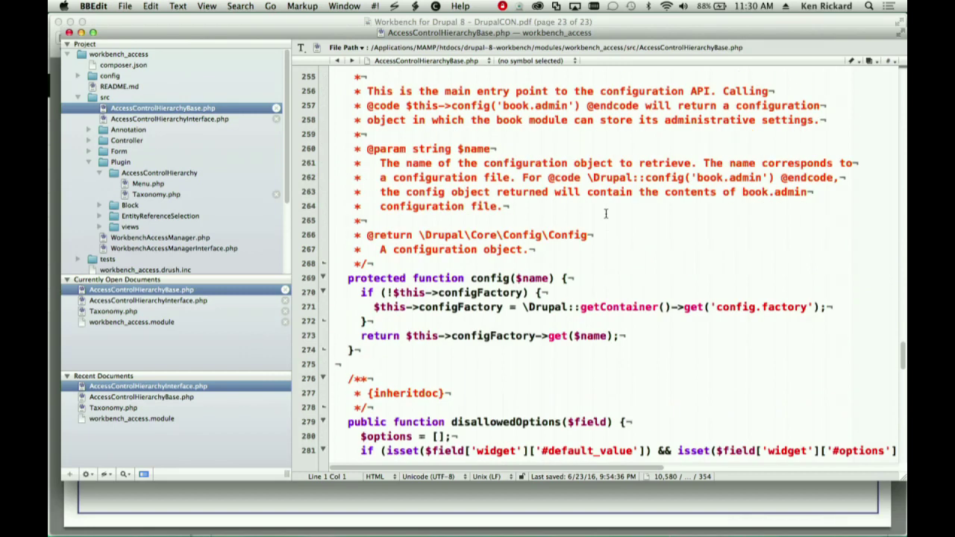
scroll(606, 214, "up", 2)
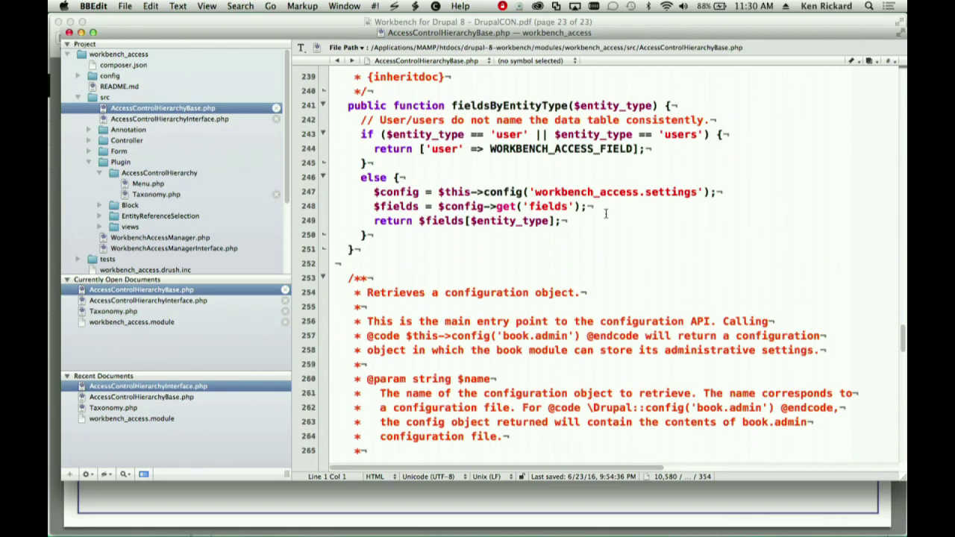
scroll(606, 214, "up", 3)
scroll(606, 214, "up", 3)
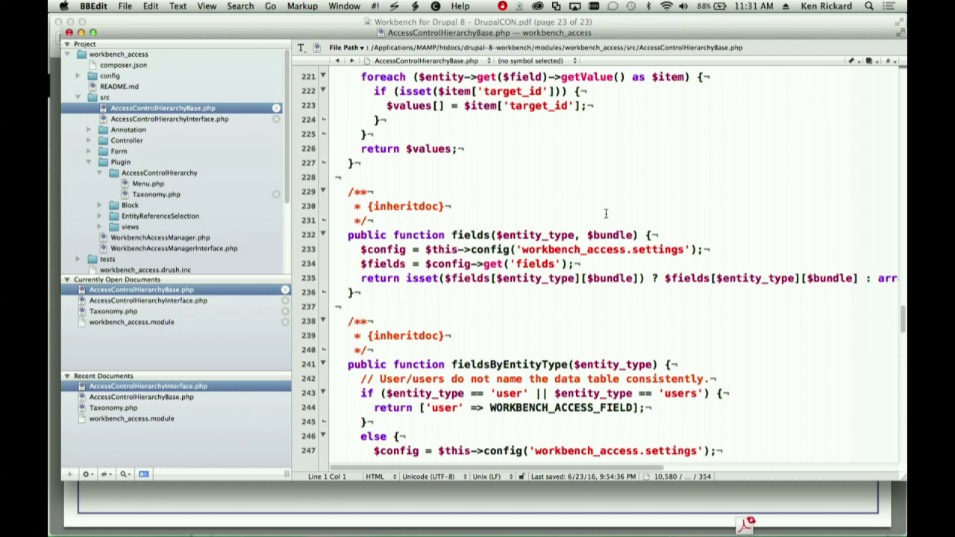
Switch to Firefox and open the Drupal site's Content overview at its list of content items.
key("super+Tab")
key("super+Tab")
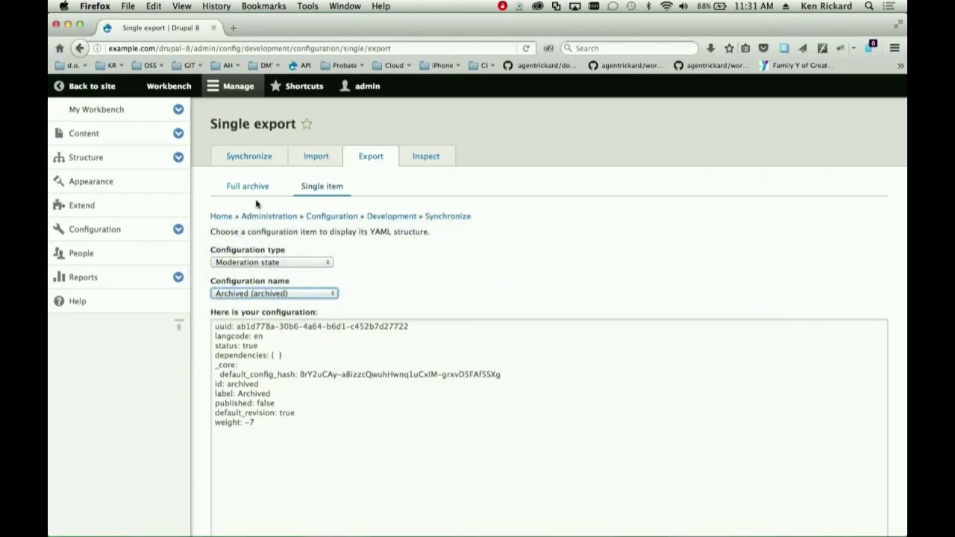
left_click(106, 142)
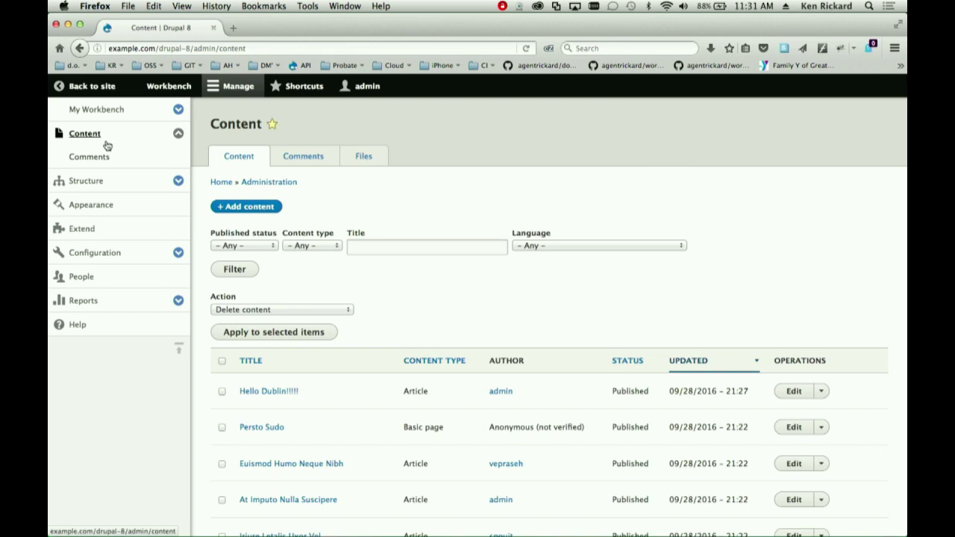
scroll(357, 294, "down", 3)
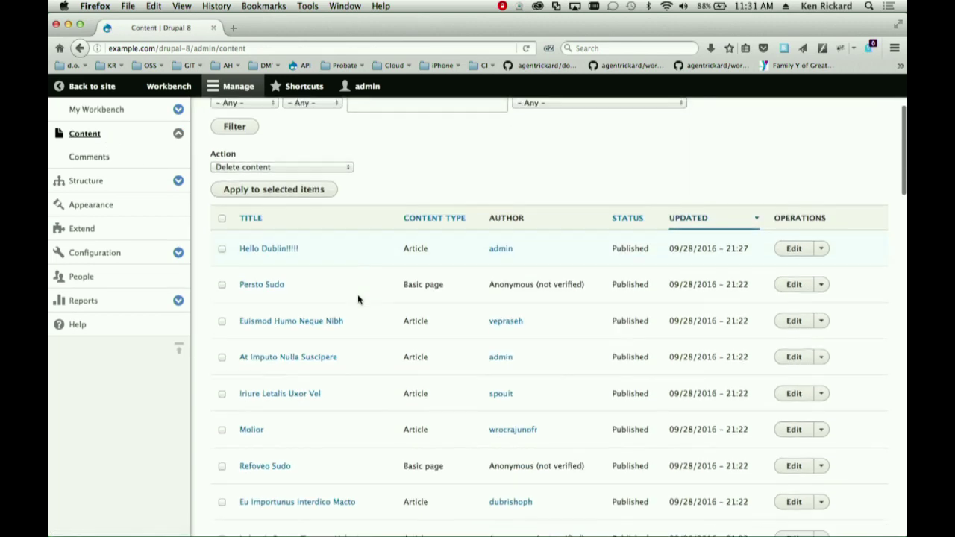
Select all listed content items and view the available bulk actions, including Unpublish content, without choosing one.
left_click(222, 218)
left_click(338, 168)
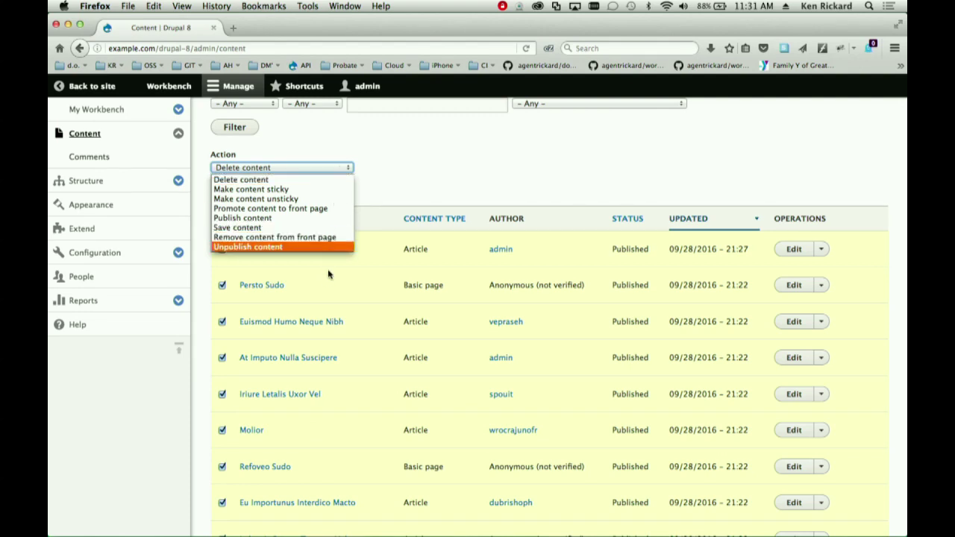
left_click(456, 139)
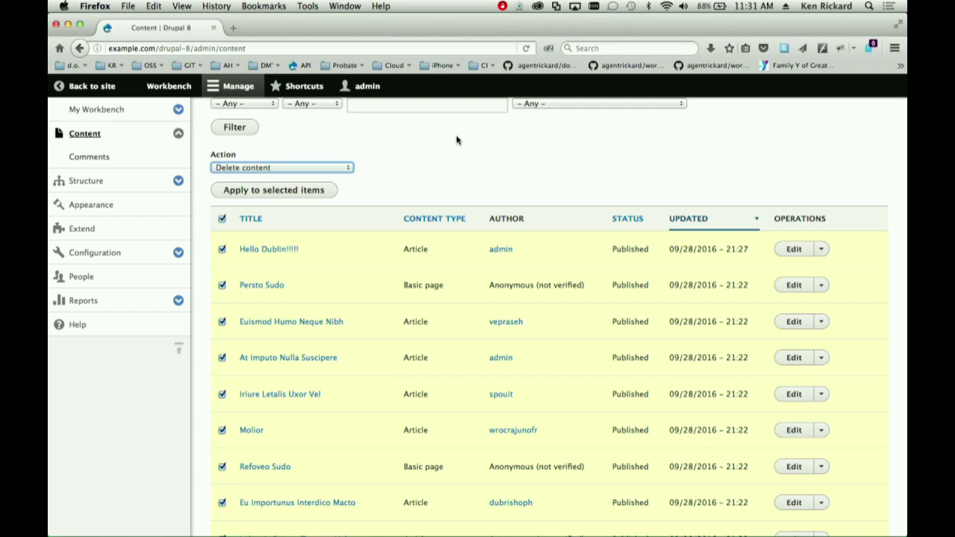
View the bulk action choices again without picking one, and open the My edits list in My Workbench.
left_click(267, 168)
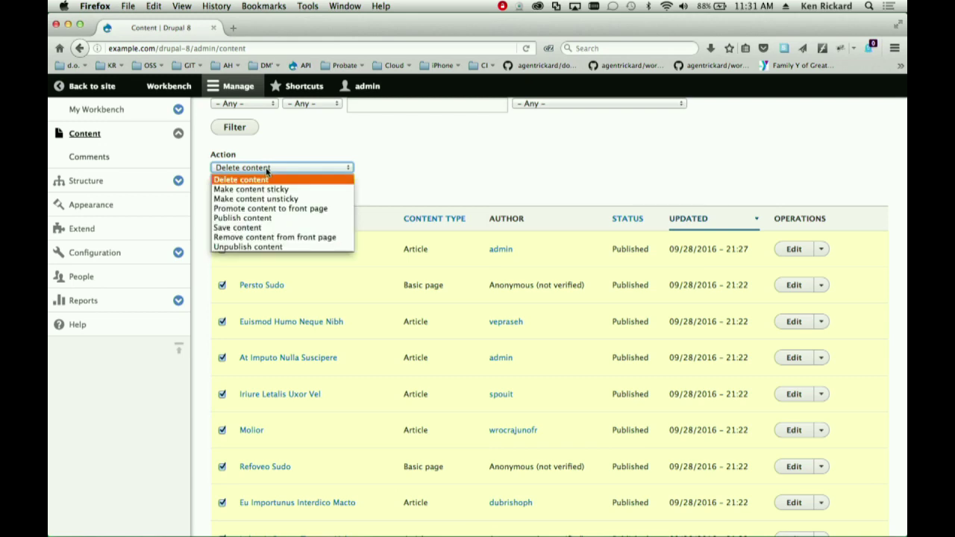
left_click(569, 149)
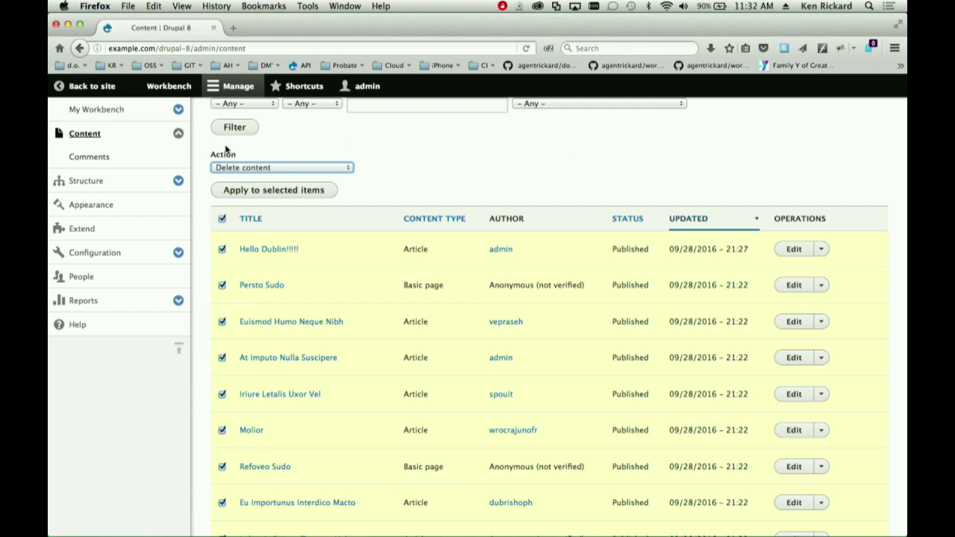
left_click(104, 111)
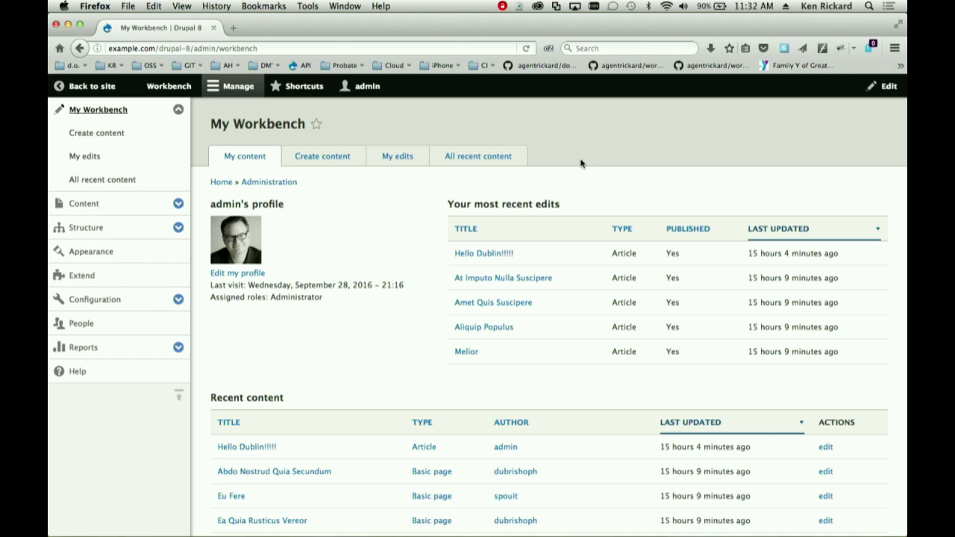
left_click(413, 159)
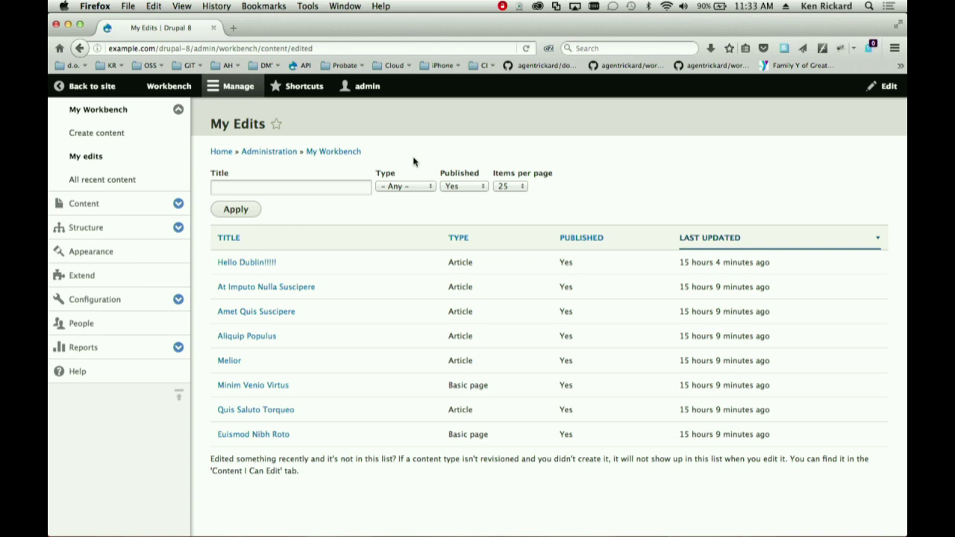
Switch to BBEdit and open Menu.php from the AccessControlHierarchy plugin folder at its buildTree function.
key("super+Tab")
key("super+Tab")
key("super+shift+Tab")
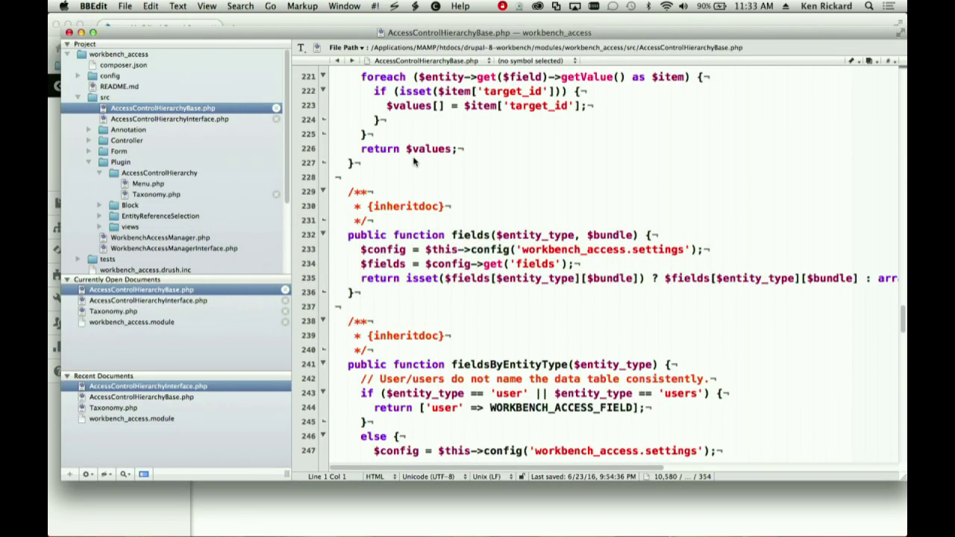
left_click(190, 184)
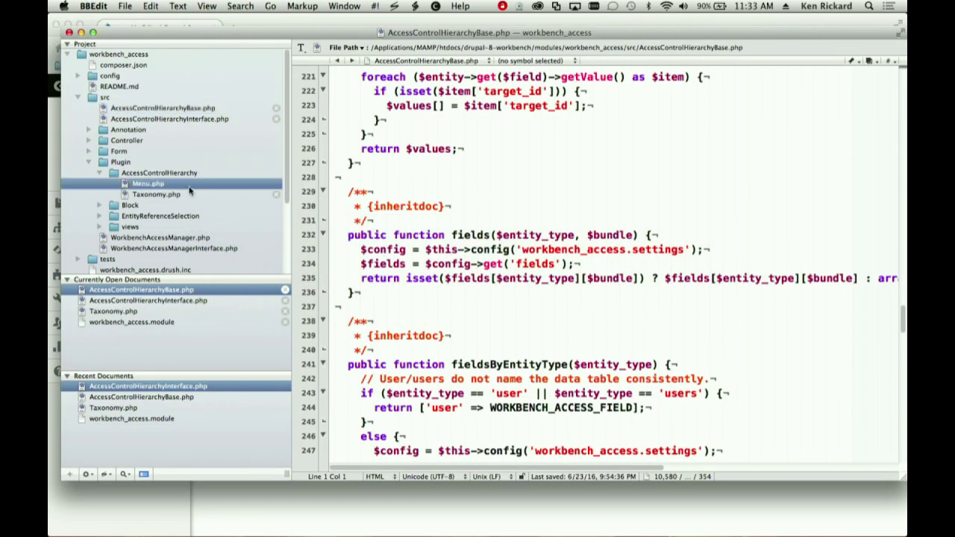
scroll(624, 294, "up", 10)
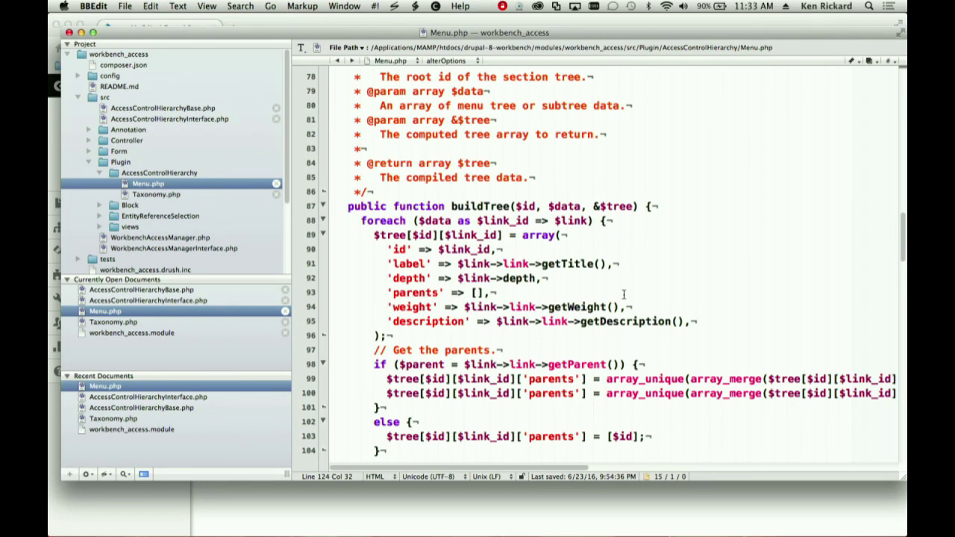
Switch to Firefox and open the Workbench Access settings page from the Workflow configuration.
key("super+Tab")
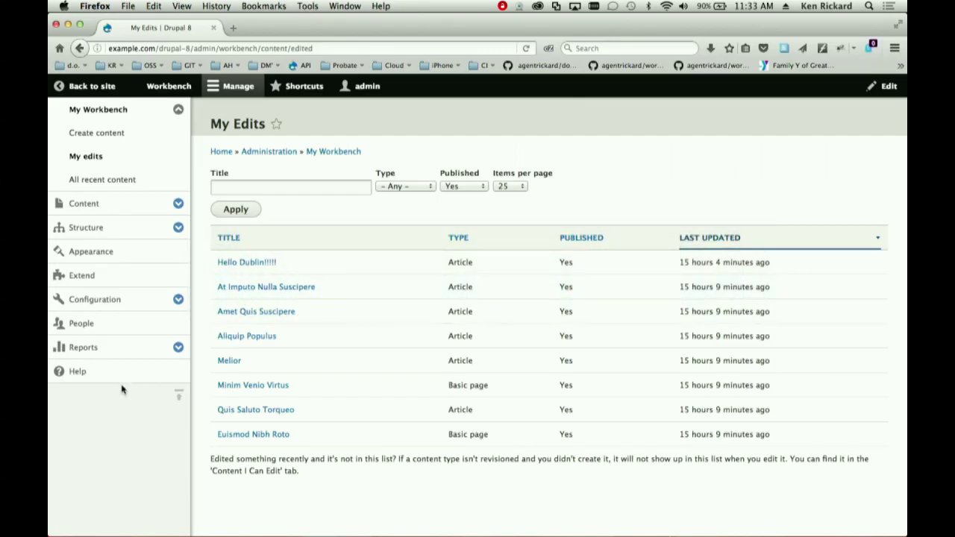
left_click(178, 299)
scroll(178, 301, "down", 1)
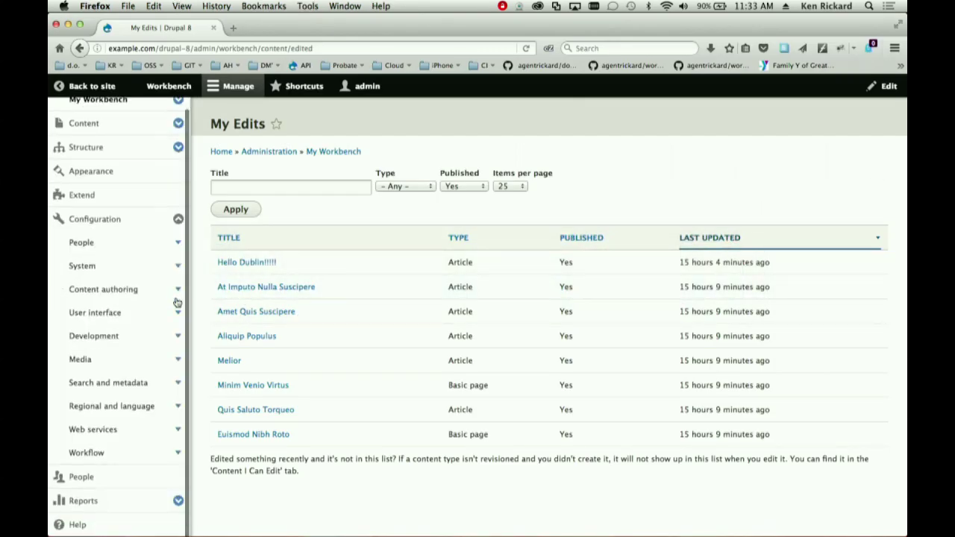
left_click(177, 453)
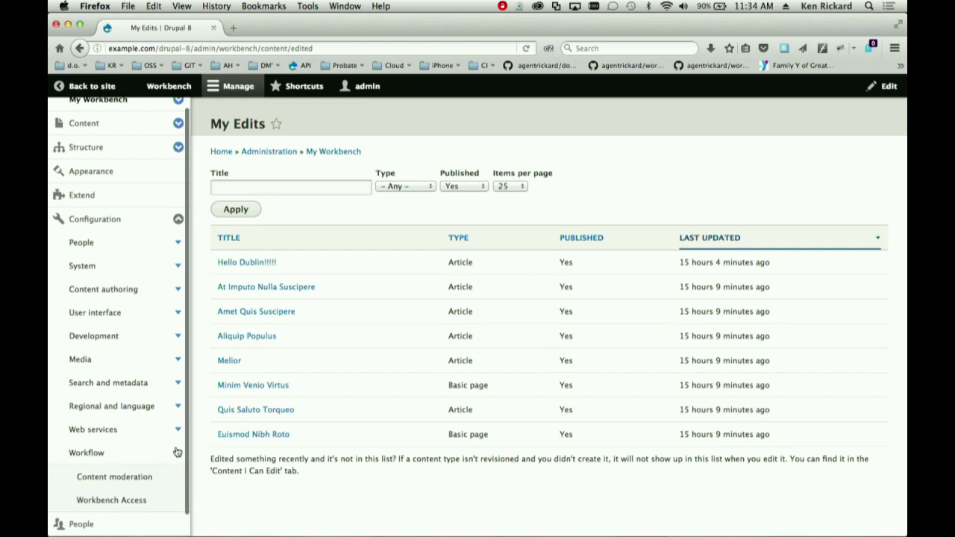
left_click(112, 500)
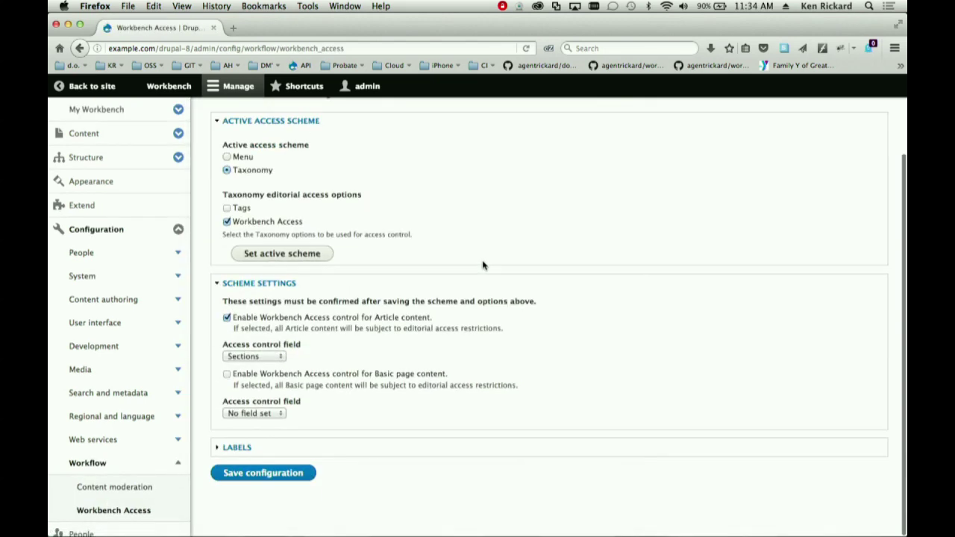
Select Menu as the active access scheme and check the access control field choices for Article and Basic page without changing them.
left_click(226, 157)
left_click(255, 443)
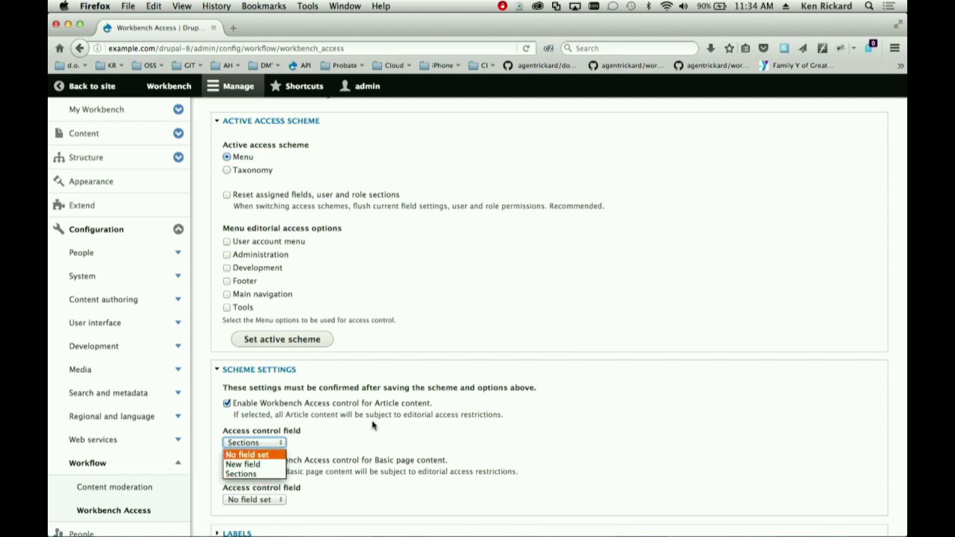
left_click(442, 338)
scroll(443, 336, "down", 2)
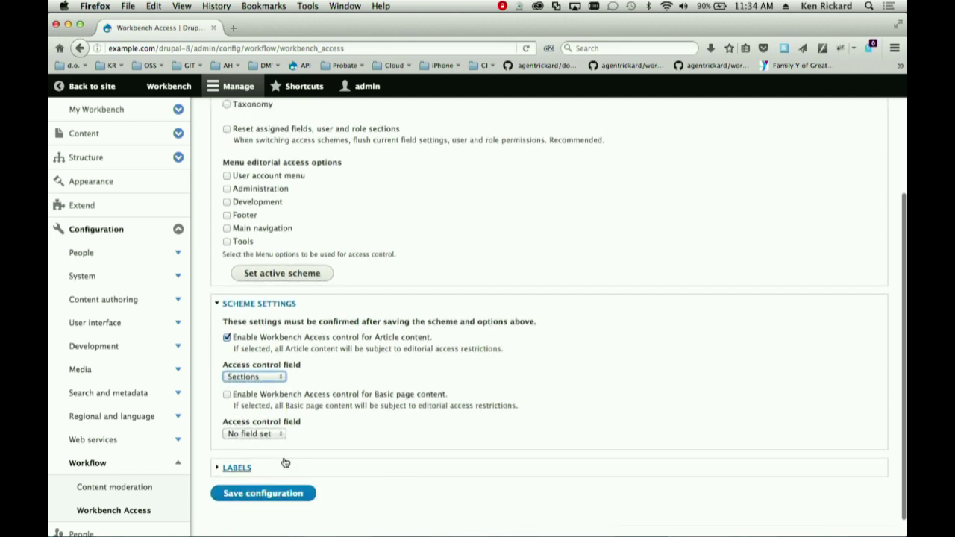
left_click(269, 434)
left_click(363, 430)
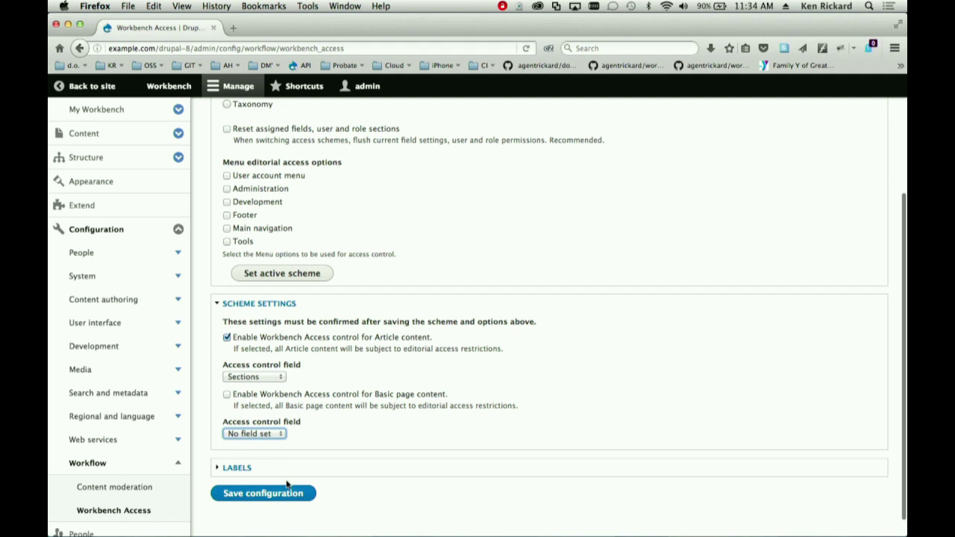
Enable Main navigation for menu editorial access, set the active scheme, and view the Article access control field choices.
left_click(227, 229)
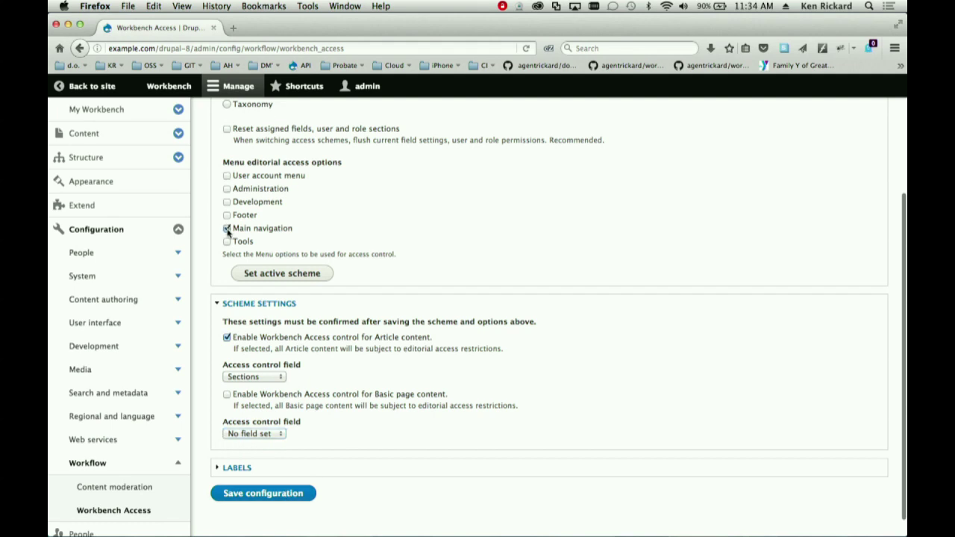
left_click(264, 278)
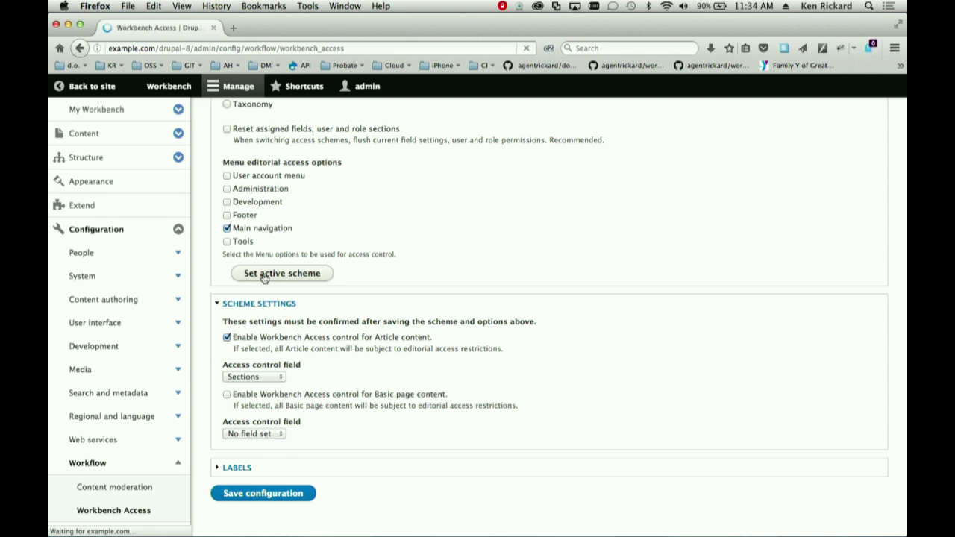
scroll(427, 292, "down", 5)
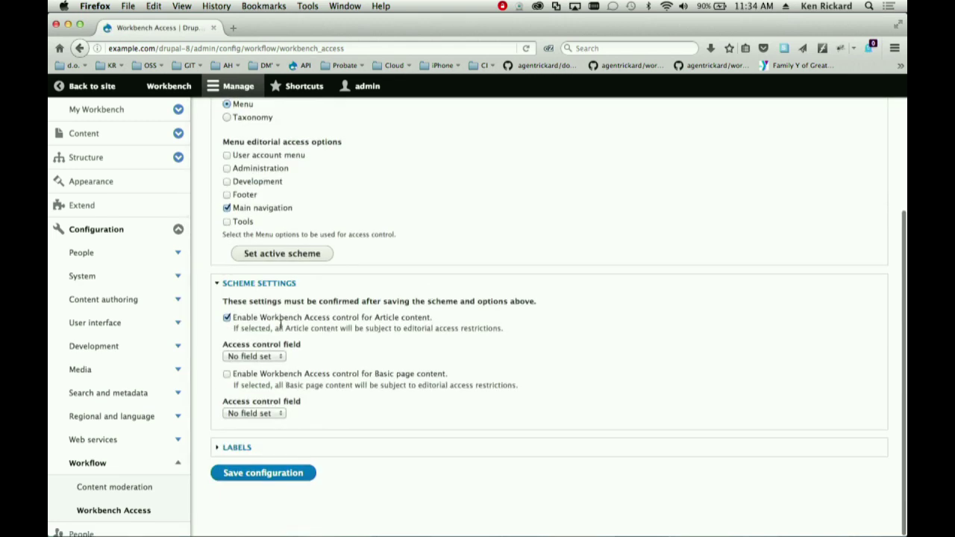
left_click(263, 356)
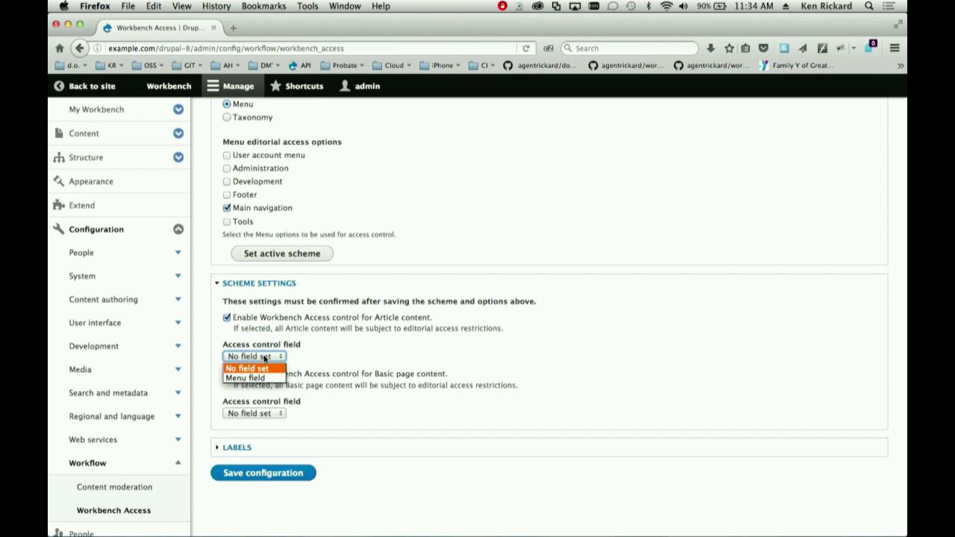
Switch to BBEdit and read the start of Menu.php, covering the plugin annotation and the getTree function.
key("super+Tab")
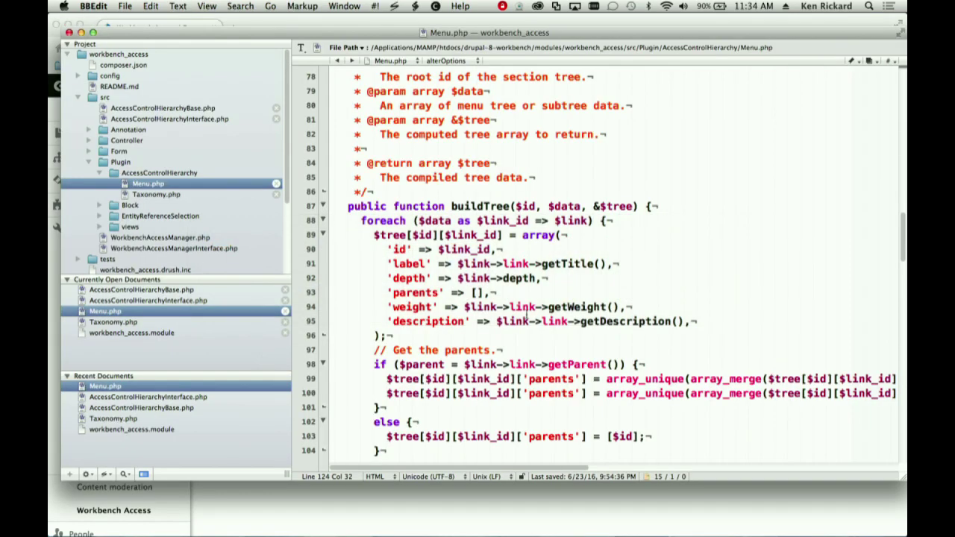
scroll(526, 317, "up", 10)
scroll(527, 316, "up", 3)
scroll(526, 314, "up", 3)
scroll(614, 299, "down", 2)
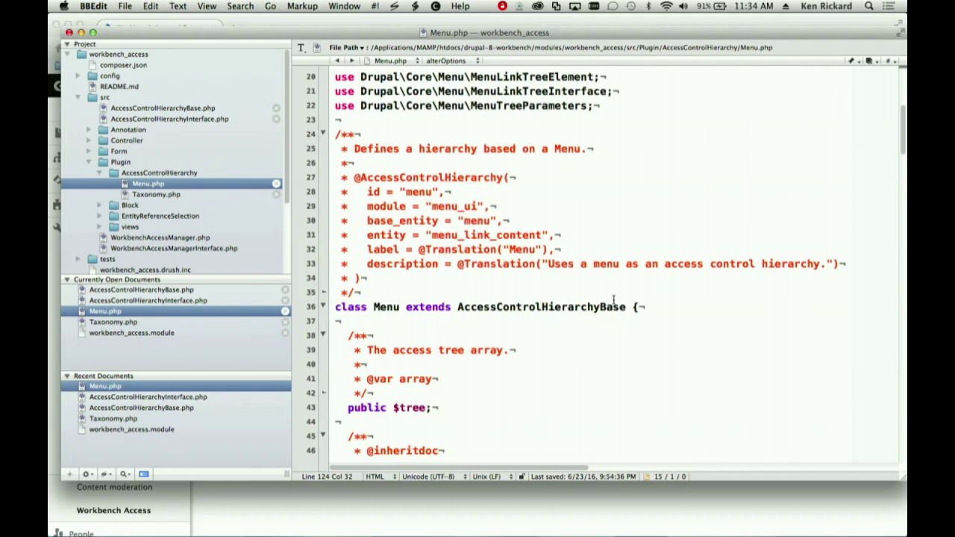
scroll(613, 300, "down", 7)
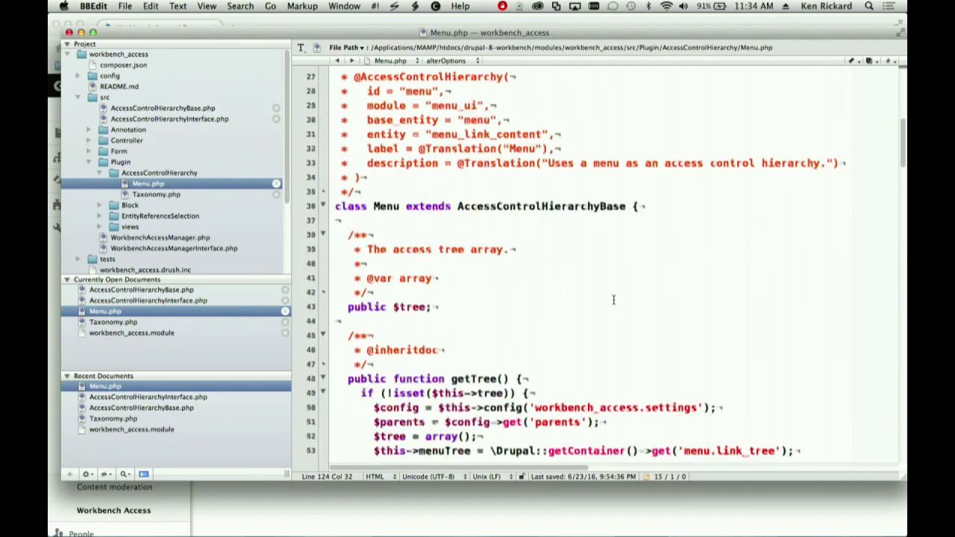
scroll(613, 300, "down", 5)
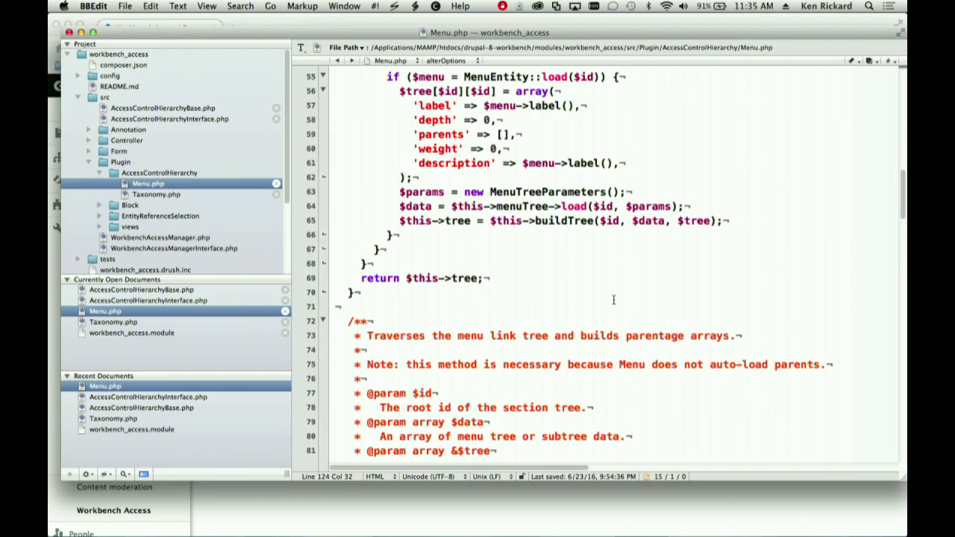
Read the buildTree and getFields functions in Menu.php.
scroll(613, 300, "down", 6)
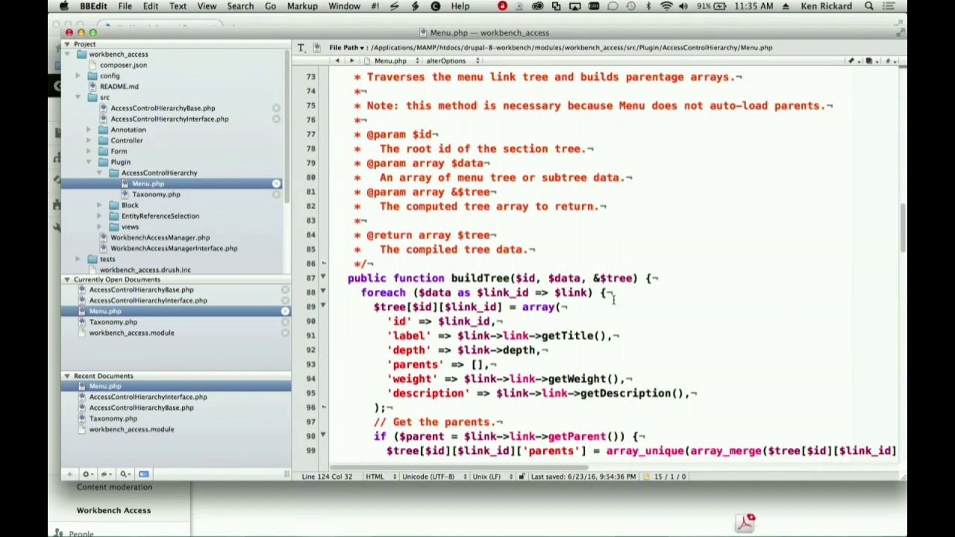
scroll(613, 300, "down", 4)
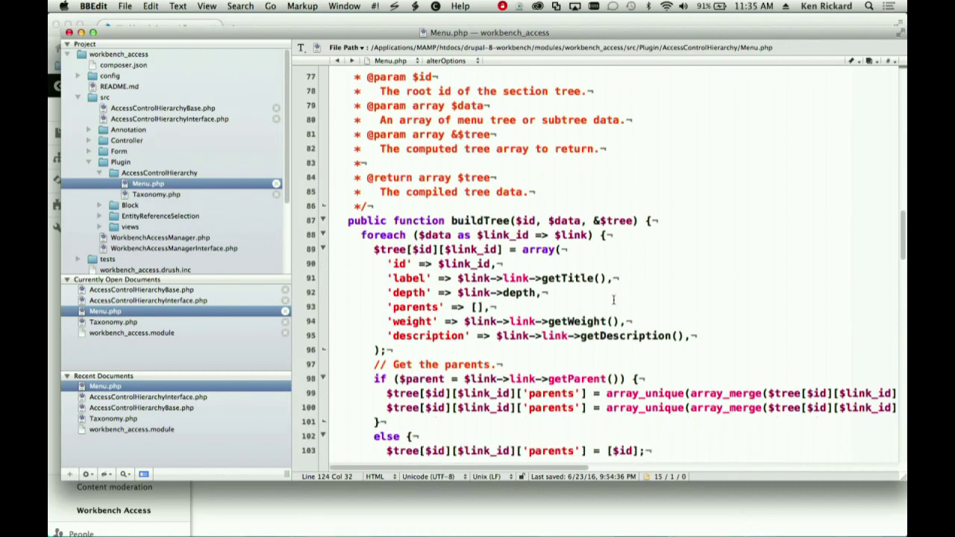
scroll(614, 300, "up", 4)
scroll(615, 299, "down", 6)
scroll(614, 300, "down", 5)
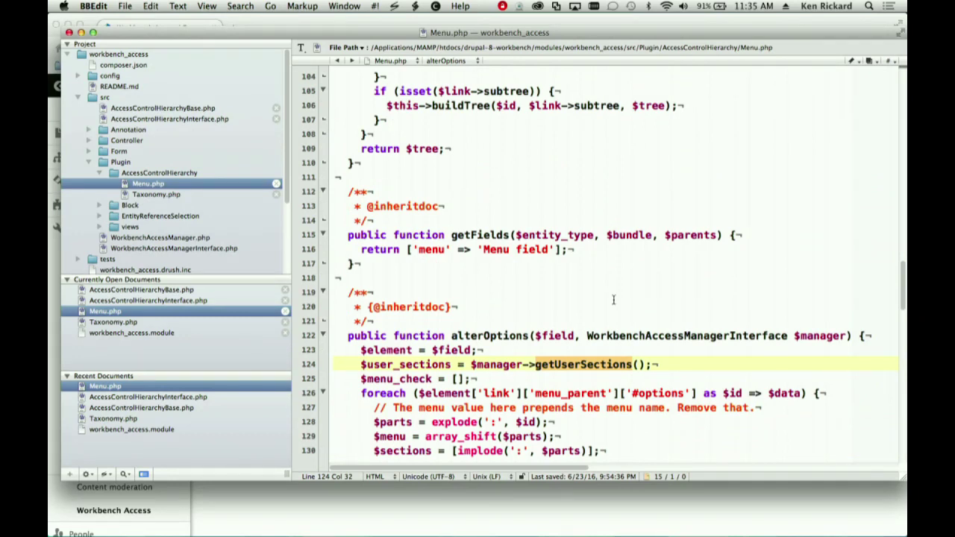
Read alterOptions, getEntityValues, disallowedOptions and getViewsJoin in Menu.php, and return to the start of the file.
scroll(613, 300, "down", 5)
scroll(614, 300, "down", 8)
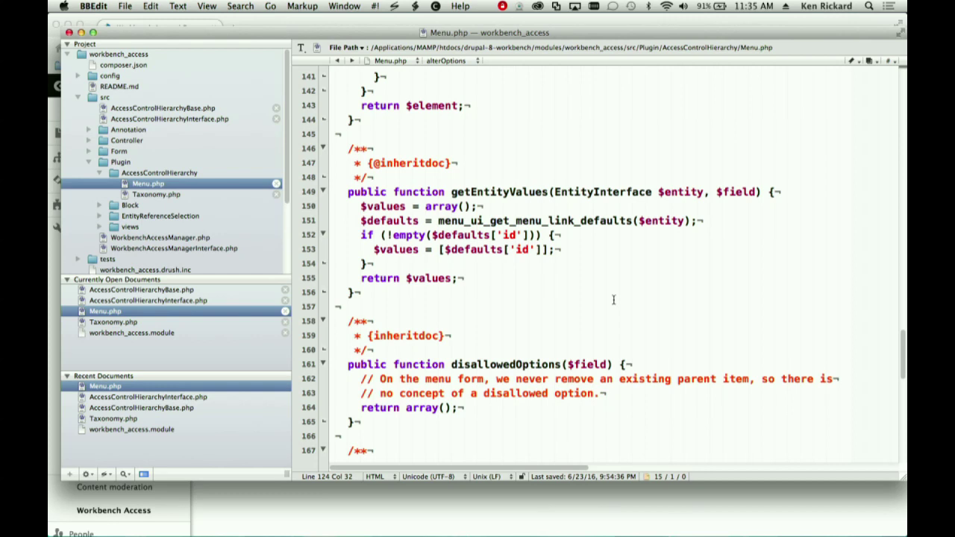
scroll(613, 300, "down", 5)
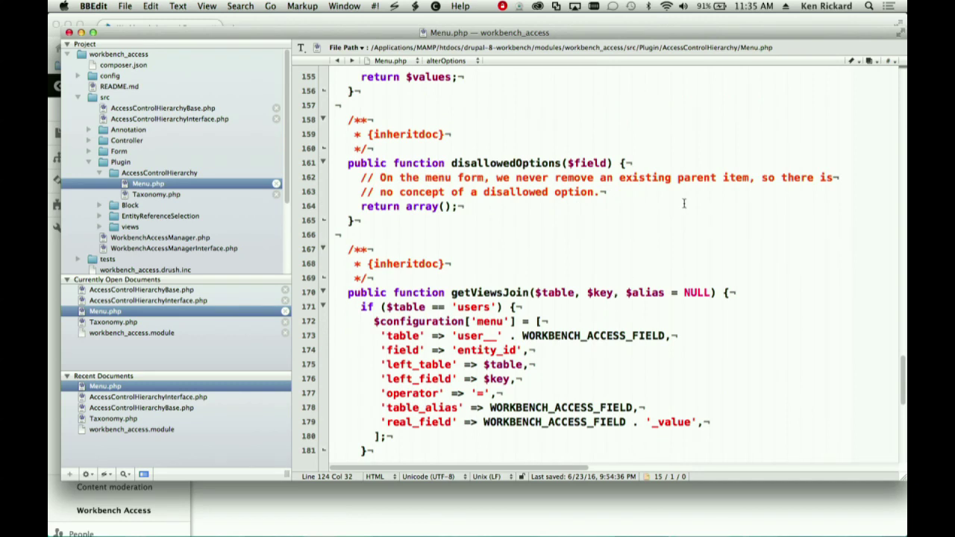
scroll(697, 208, "down", 1)
scroll(697, 208, "down", 4)
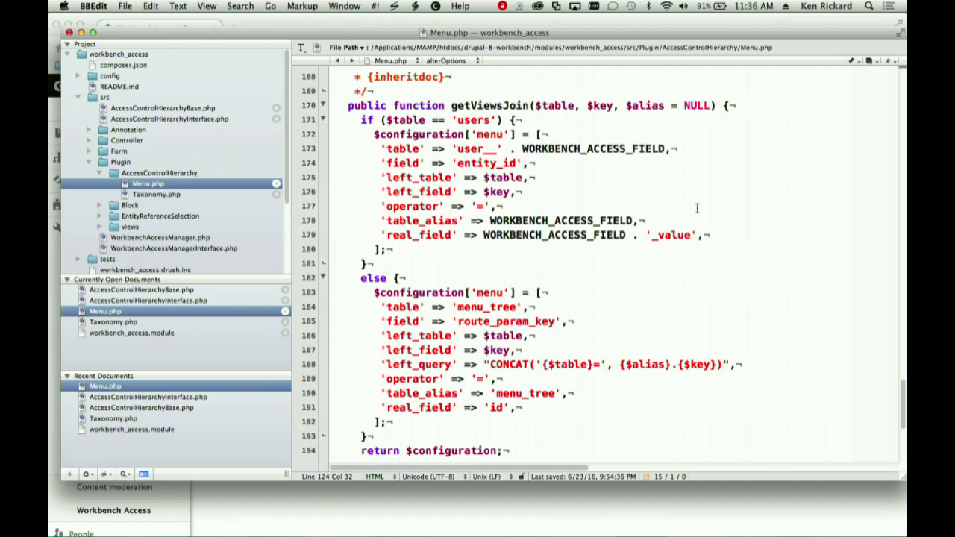
scroll(698, 208, "down", 6)
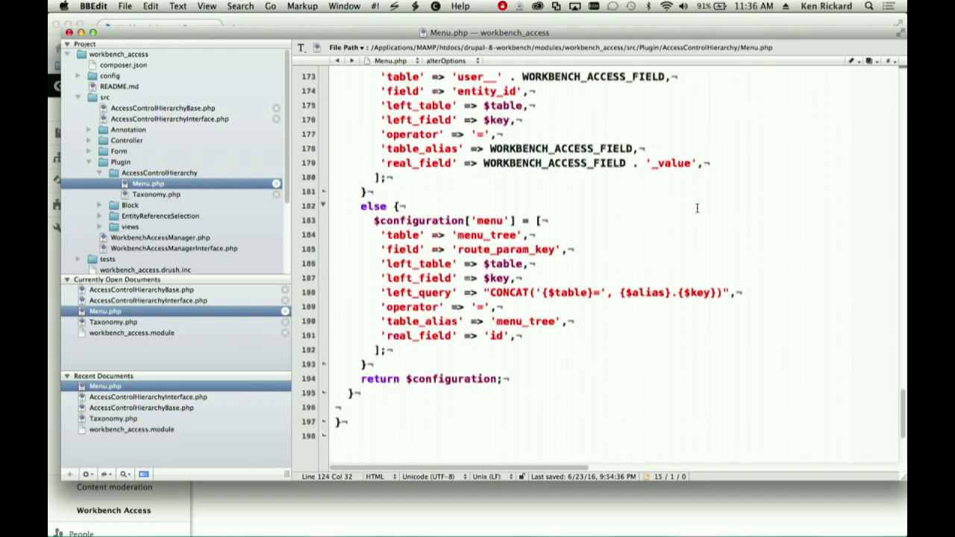
scroll(699, 206, "up", 15)
scroll(701, 202, "up", 20)
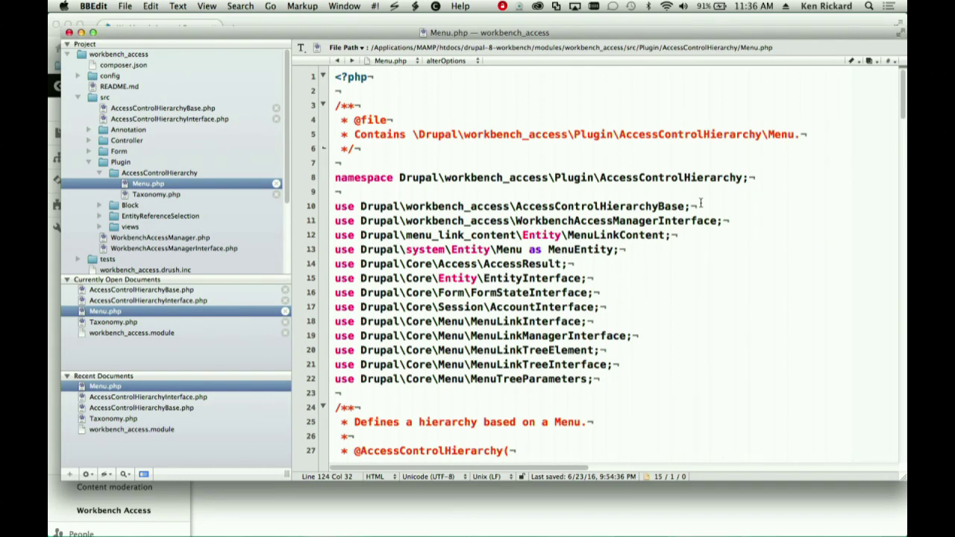
Open workbench_access.module in the BBEdit project and go to the workbench_access_node_access function to read it.
key("super+Tab")
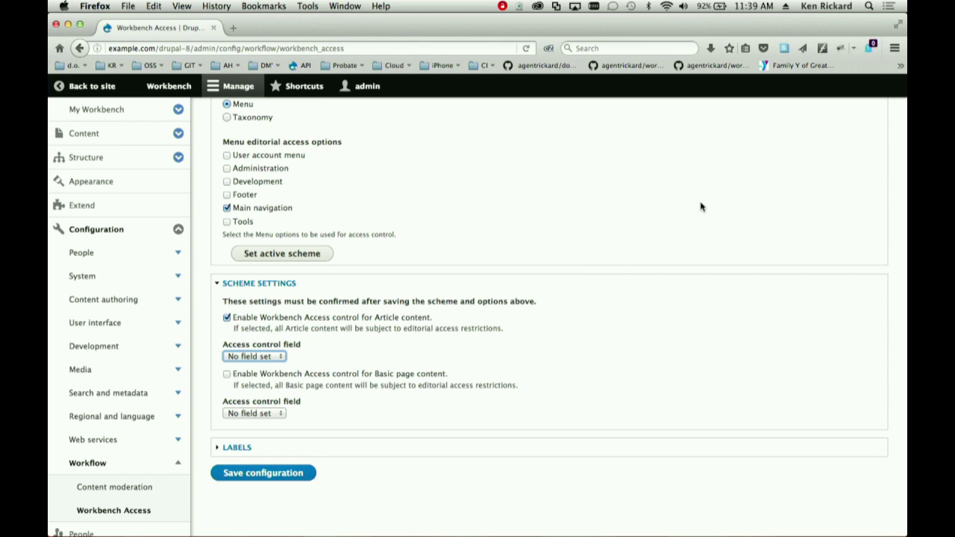
key("super+Tab")
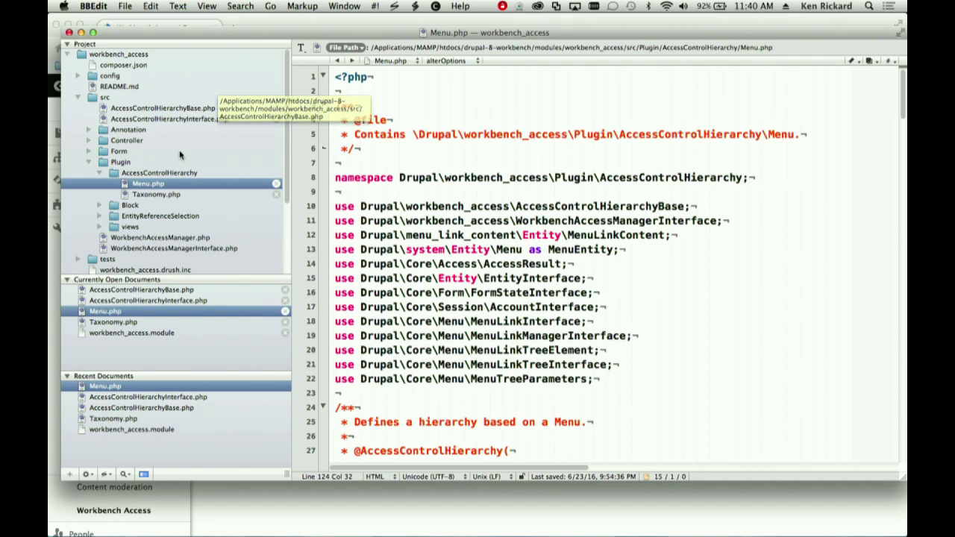
scroll(181, 172, "down", 3)
scroll(182, 172, "down", 1)
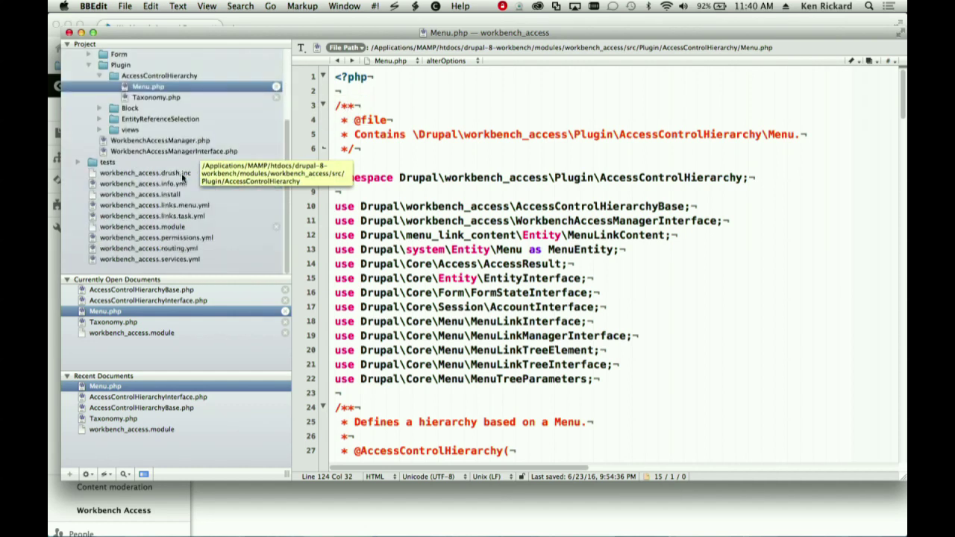
left_click(199, 225)
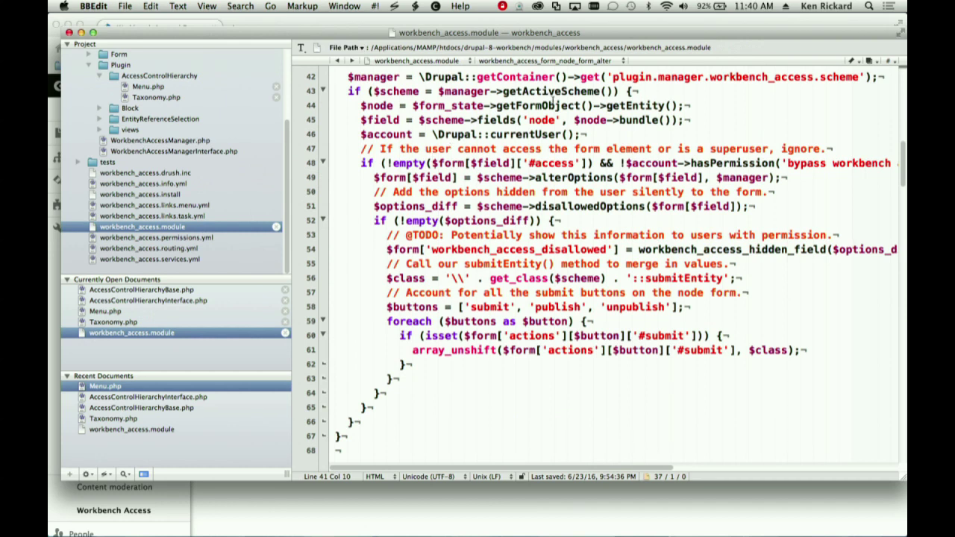
left_click(553, 61)
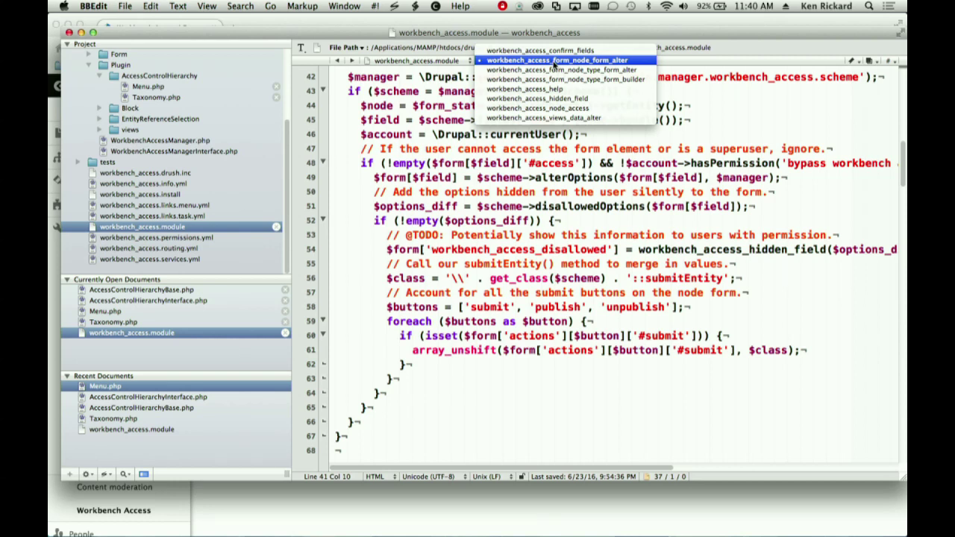
left_click(566, 109)
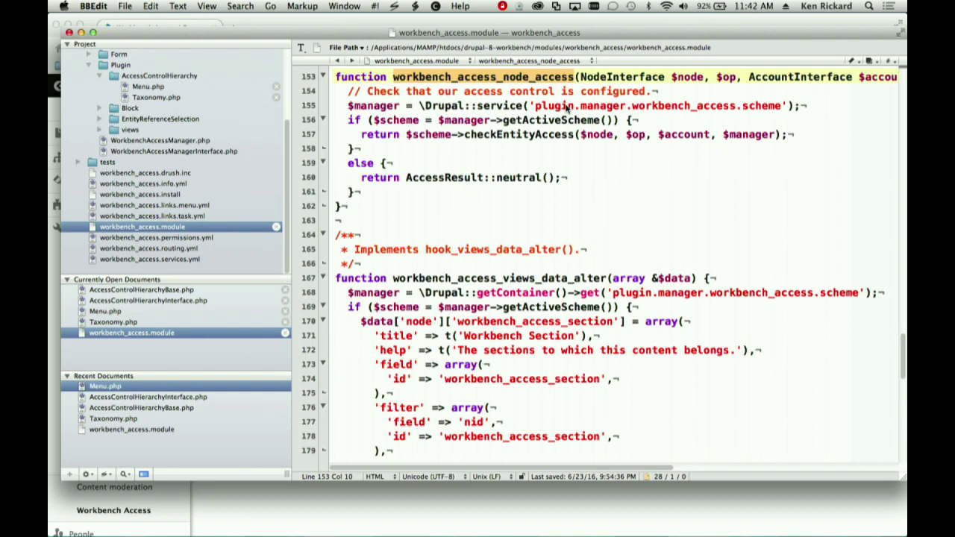
Switch to Finder and open a new Finder window.
key("super+Tab")
key("super+Tab")
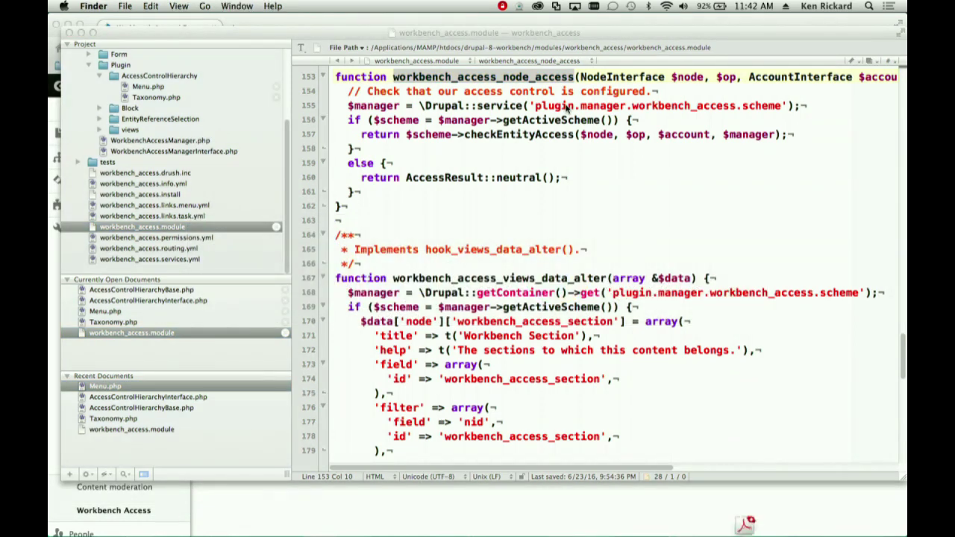
key("super+Tab")
key("super+Tab")
key("super+Tab")
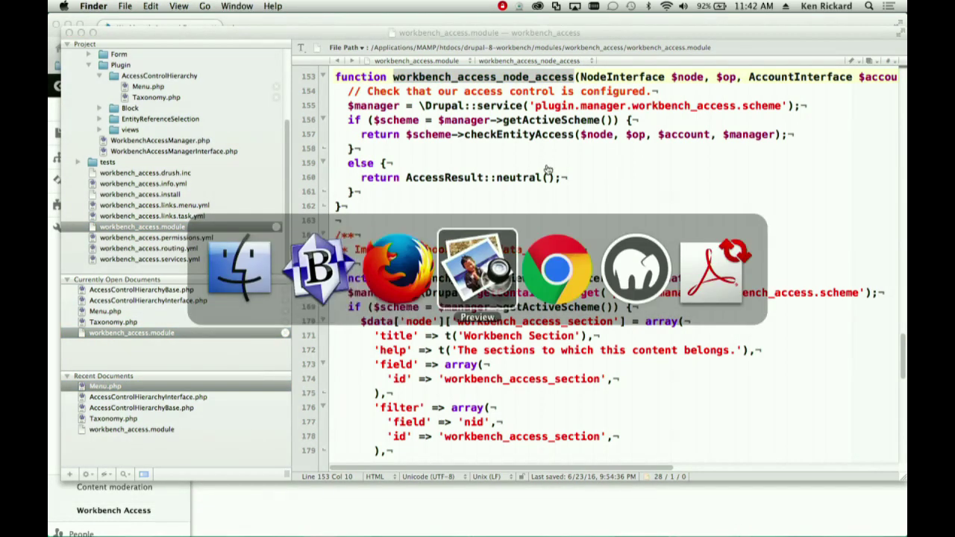
key("super+Tab")
key("super+Tab")
key("super+Tab")
key("super+Tab")
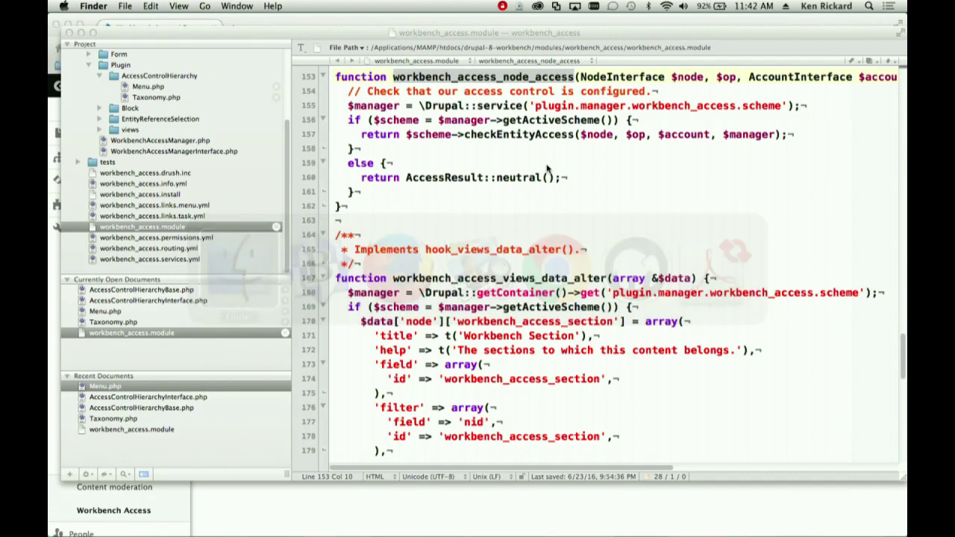
left_click(106, 5)
mouse_move(124, 6)
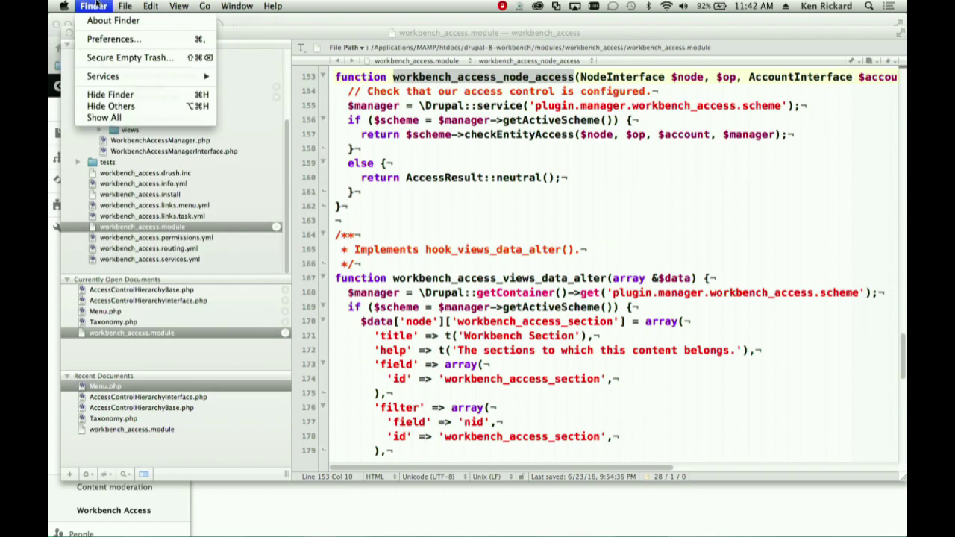
left_click(153, 20)
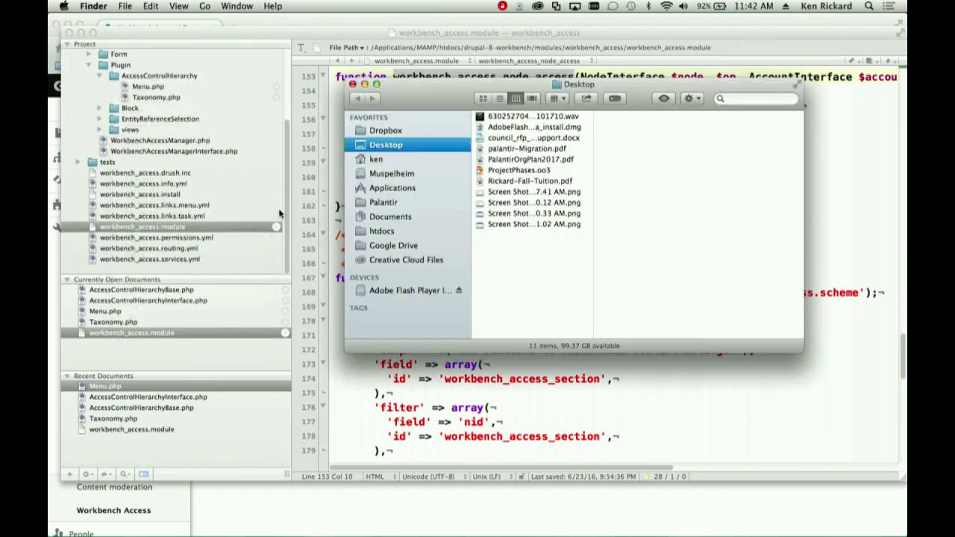
Open the drupal-8 folder inside htdocs.
left_click(399, 232)
scroll(577, 246, "down", 5)
scroll(577, 246, "down", 12)
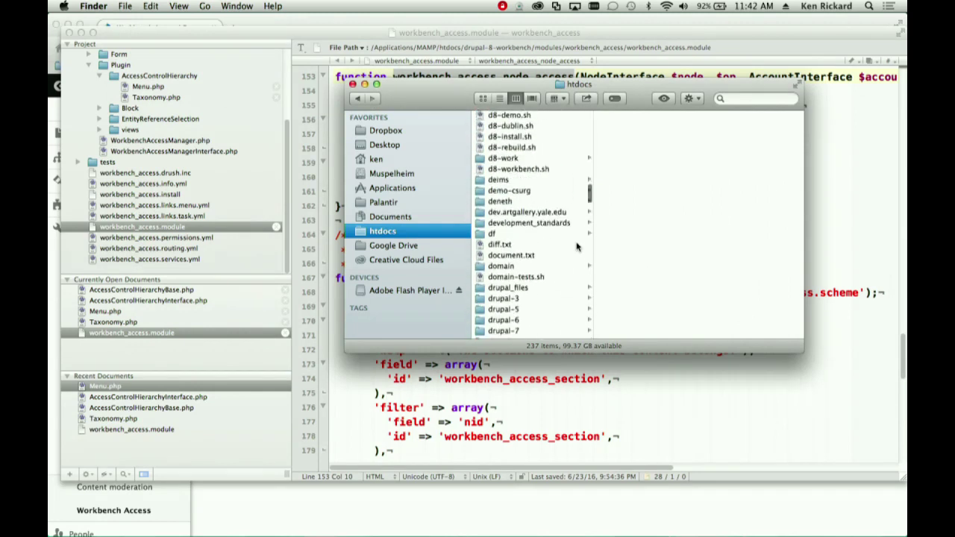
scroll(577, 247, "down", 8)
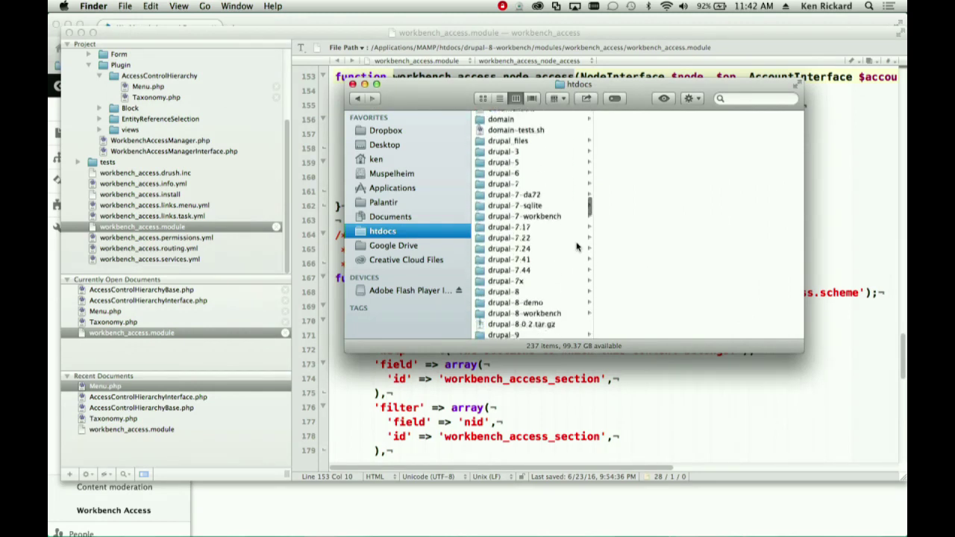
left_click(522, 277)
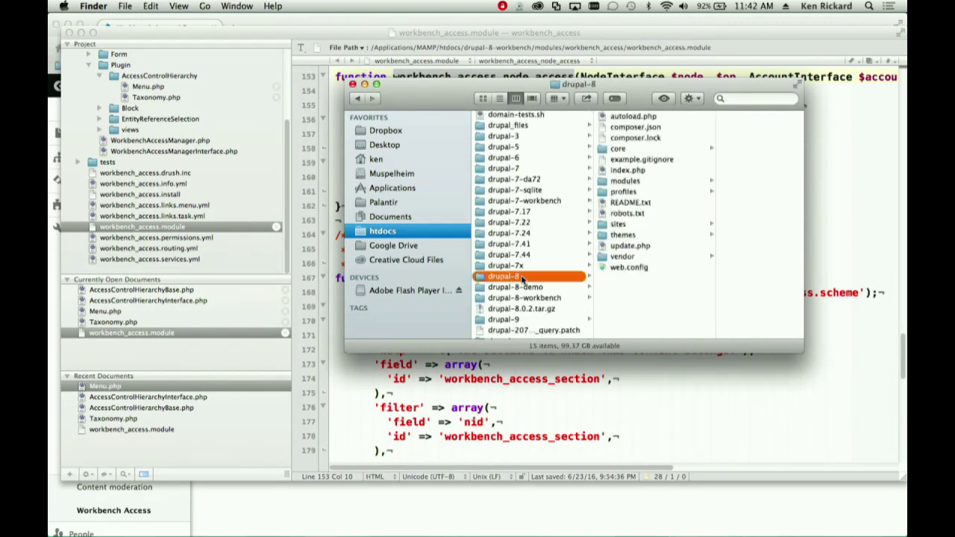
Open the content_moderation module folder under core/modules of the drupal-8 site.
left_click(642, 159)
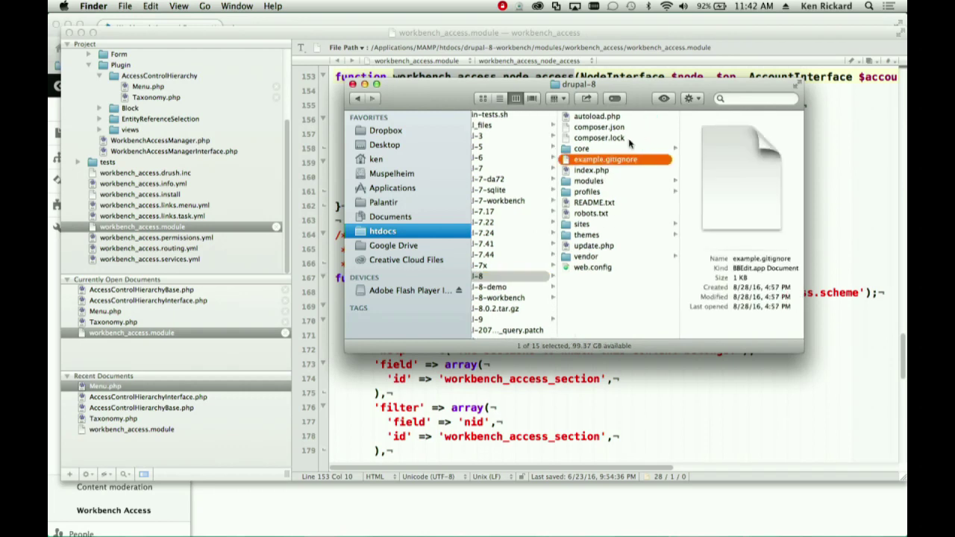
left_click(629, 150)
scroll(719, 309, "down", 2)
left_click(716, 307)
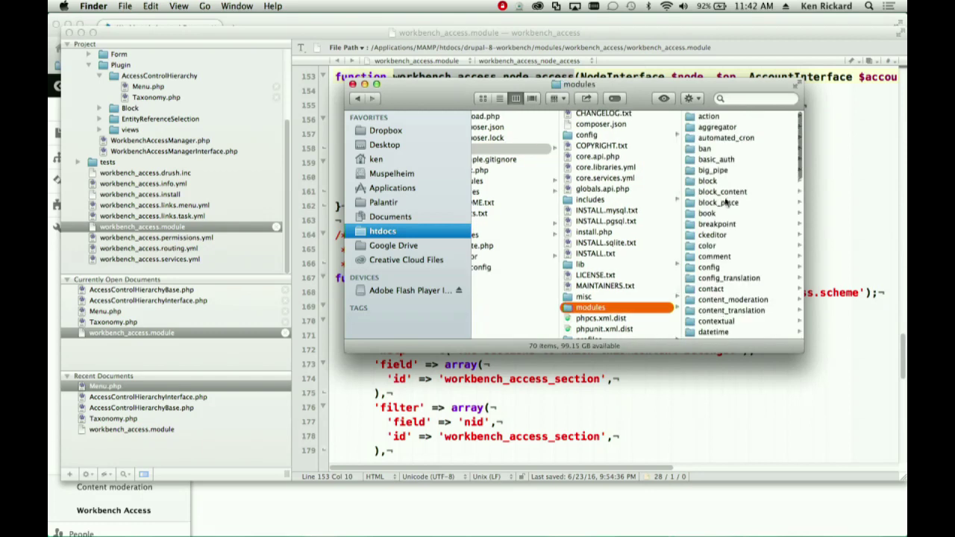
left_click(736, 300)
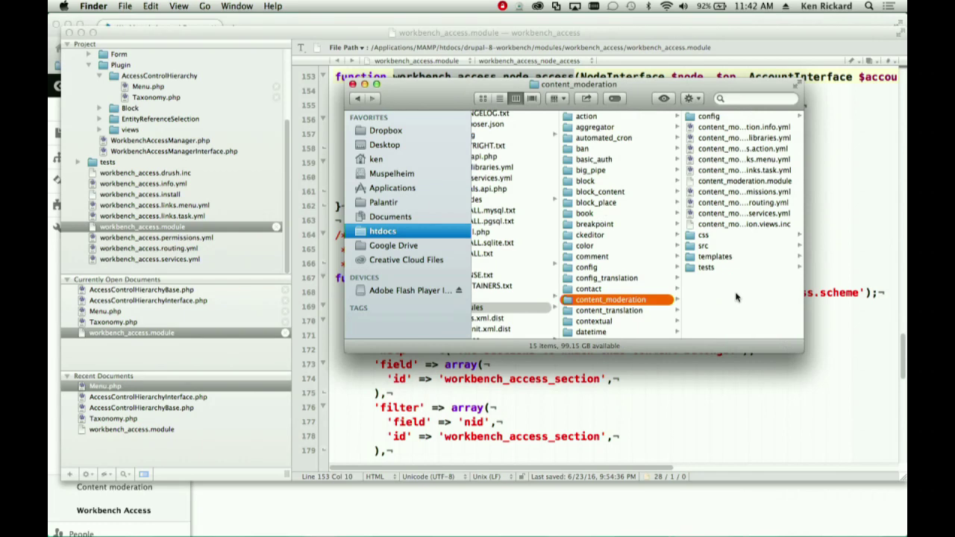
Open content_moderation's src folder and widen the Finder window enough to read the full file names.
left_click(707, 246)
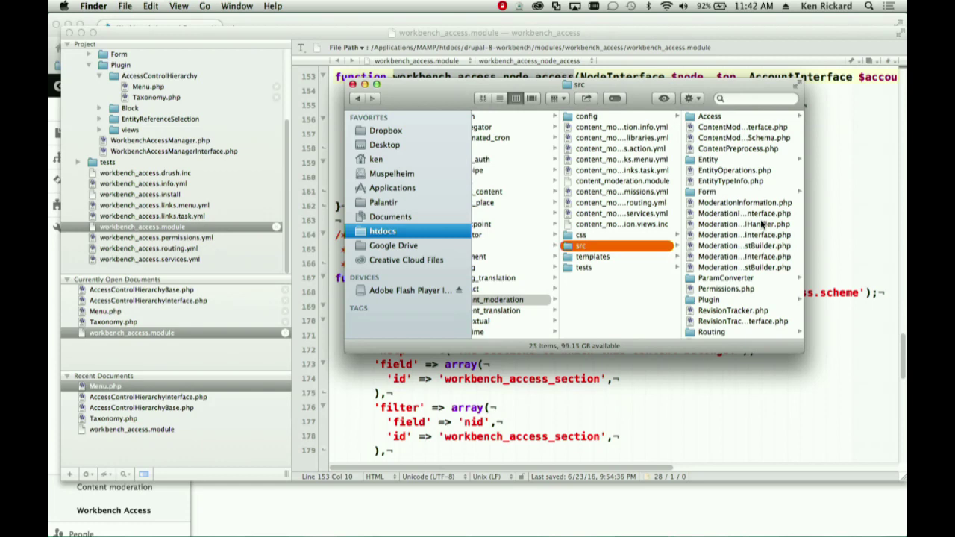
scroll(762, 223, "down", 1)
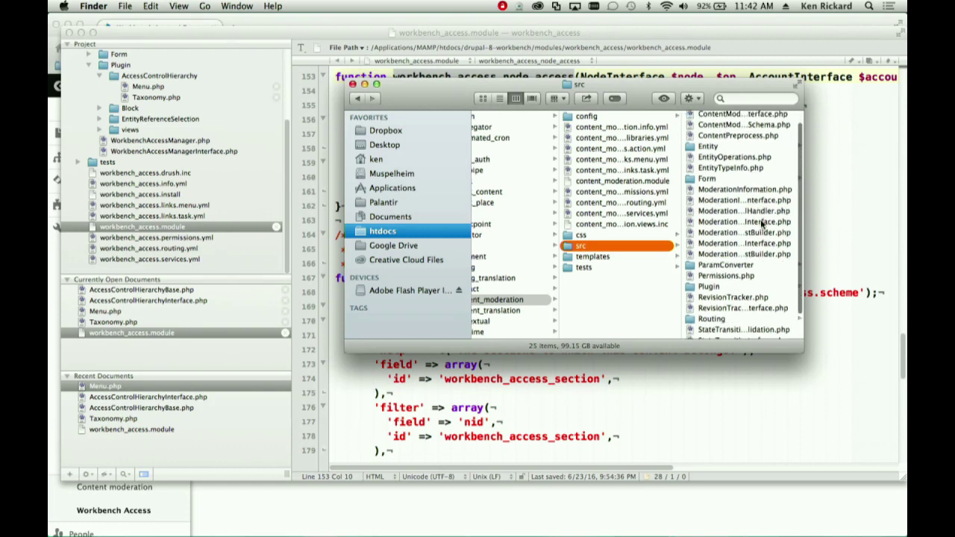
scroll(761, 222, "down", 3)
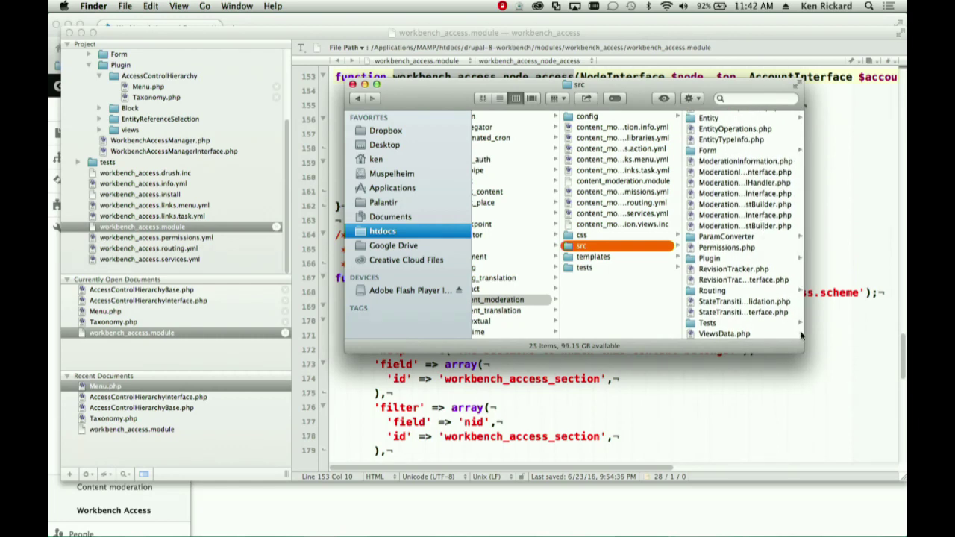
left_click_drag(803, 334, 906, 334)
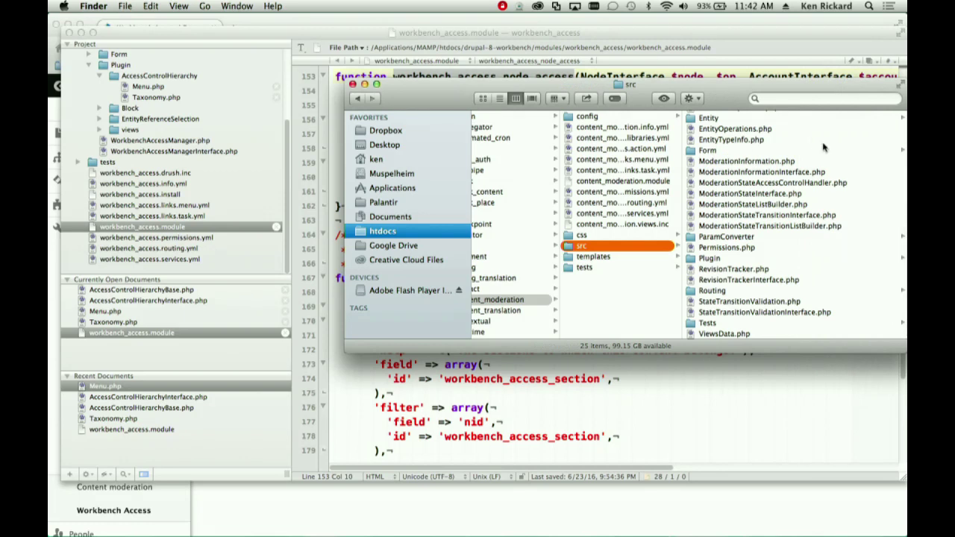
scroll(721, 165, "up", 1)
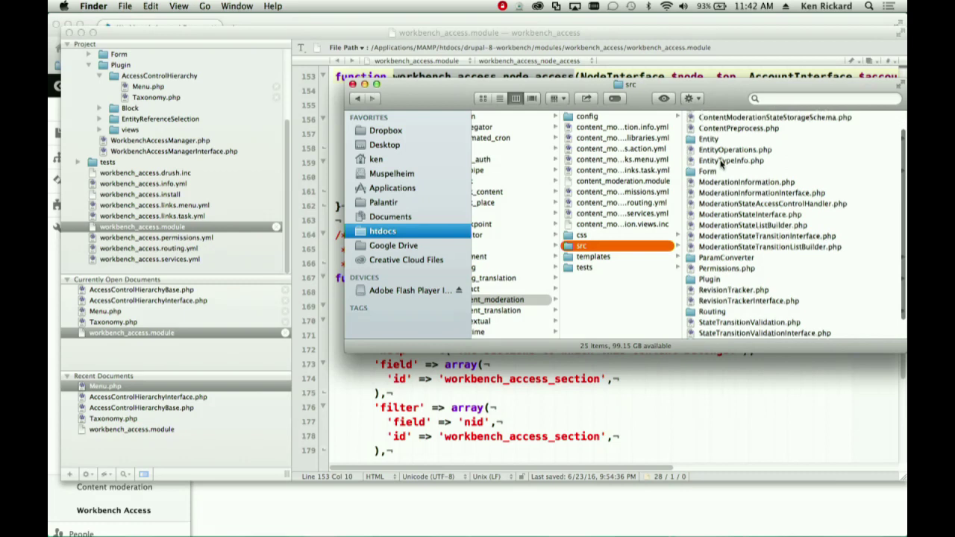
scroll(848, 191, "up", 2)
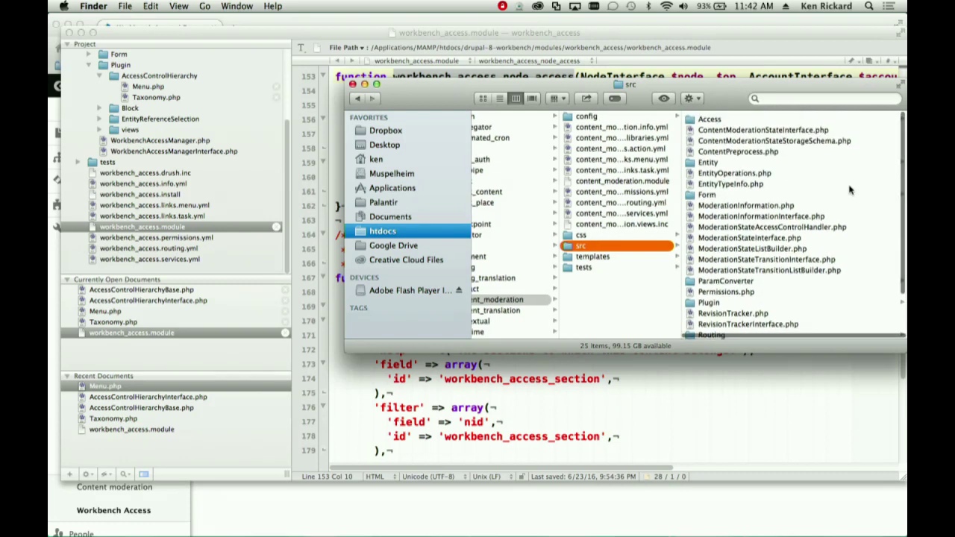
Look through the src folder's listing, and view the contents of its Plugin folder and the Action subfolder.
scroll(848, 191, "down", 3)
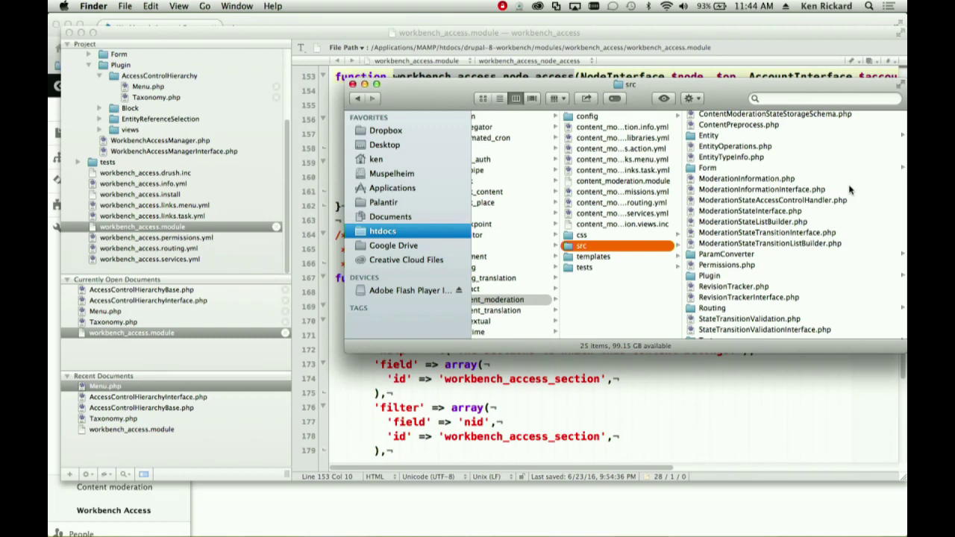
scroll(849, 190, "up", 2)
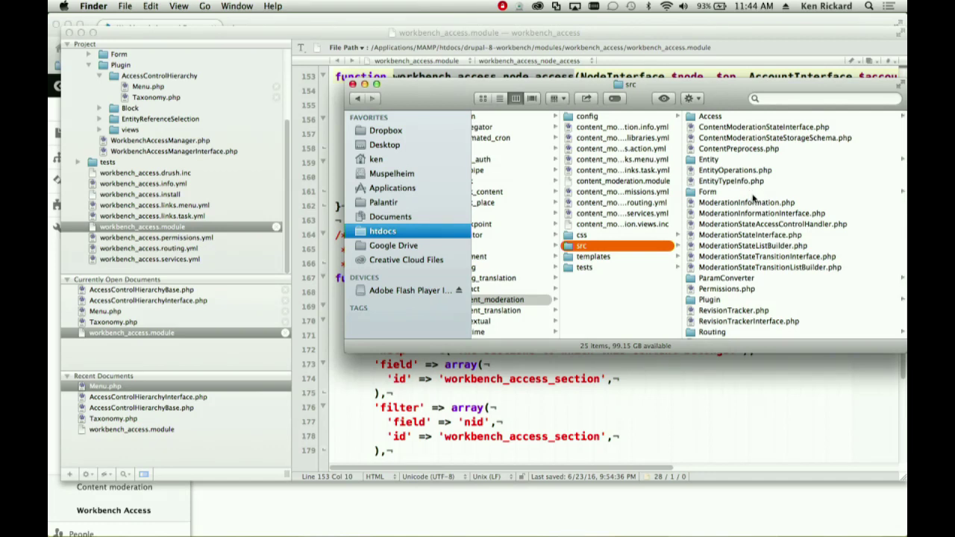
scroll(753, 197, "down", 3)
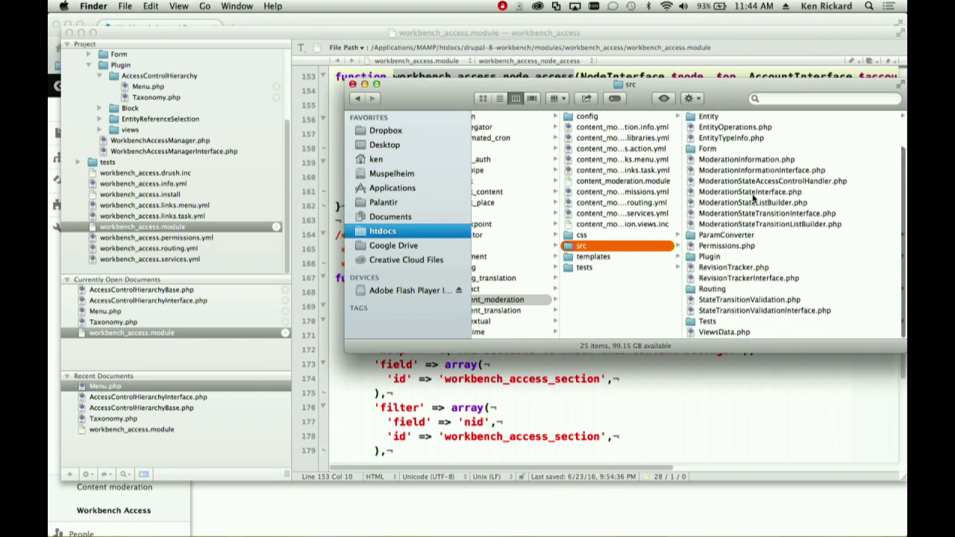
left_click(727, 260)
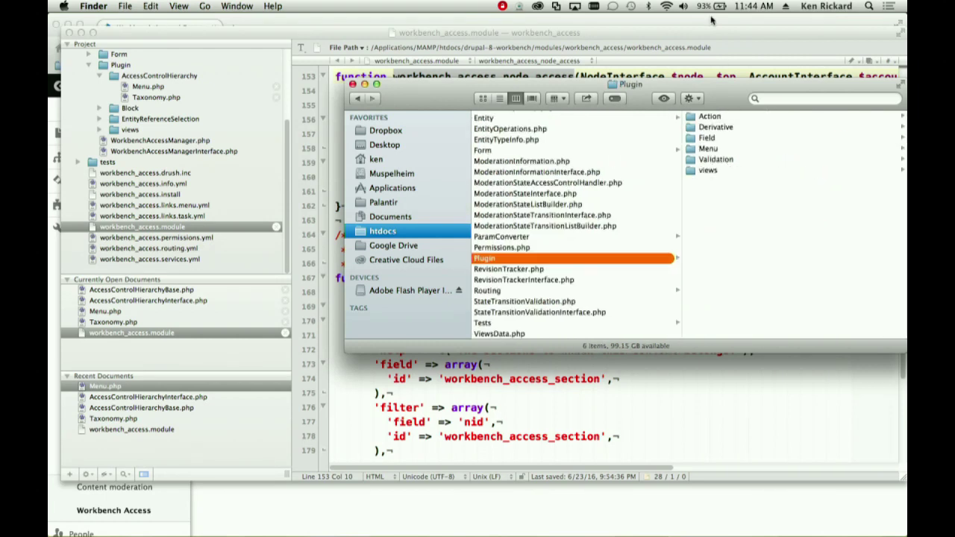
left_click(702, 117)
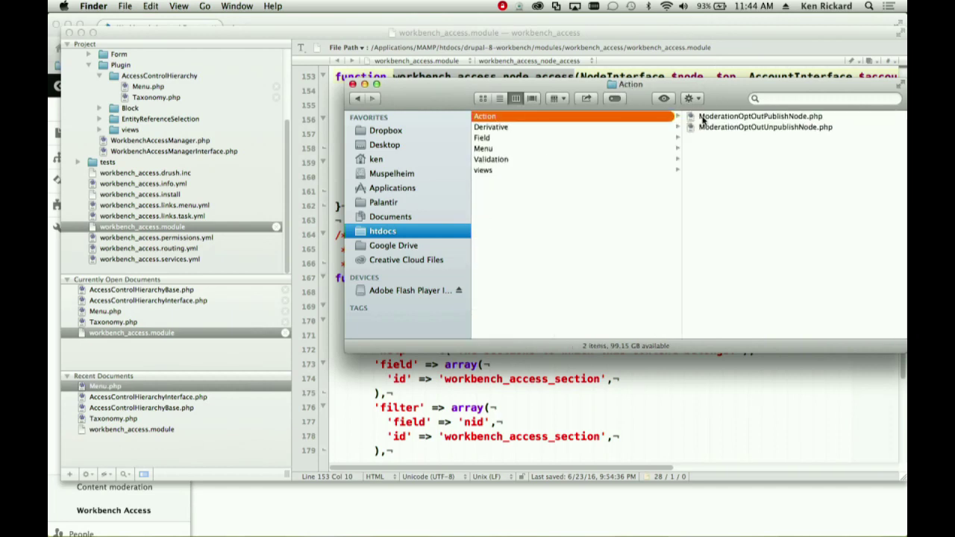